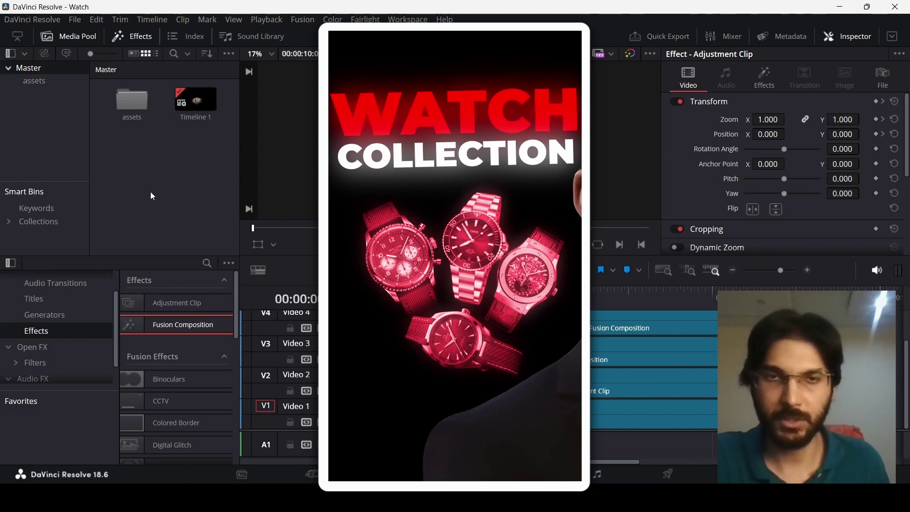
Open the assets bin and preview the man-with-watch and luxury watch images.
double_click(130, 101)
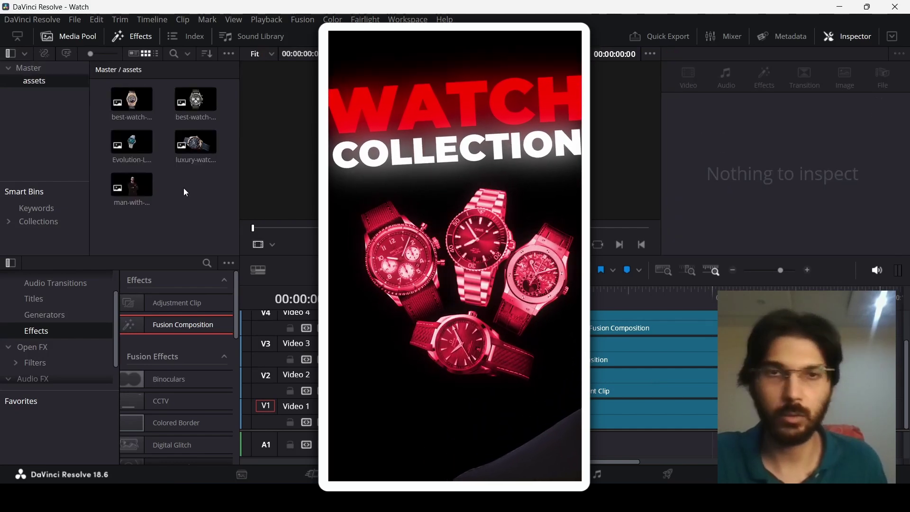
left_click(138, 186)
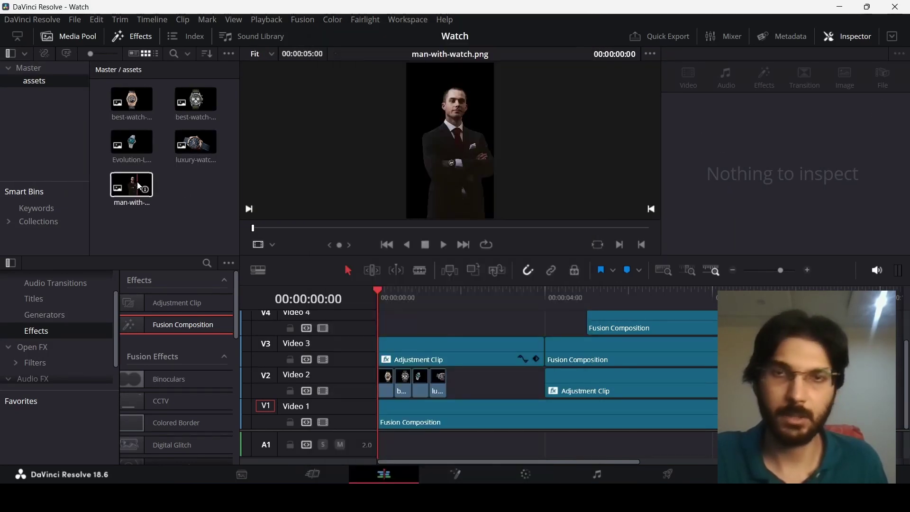
left_click(198, 165)
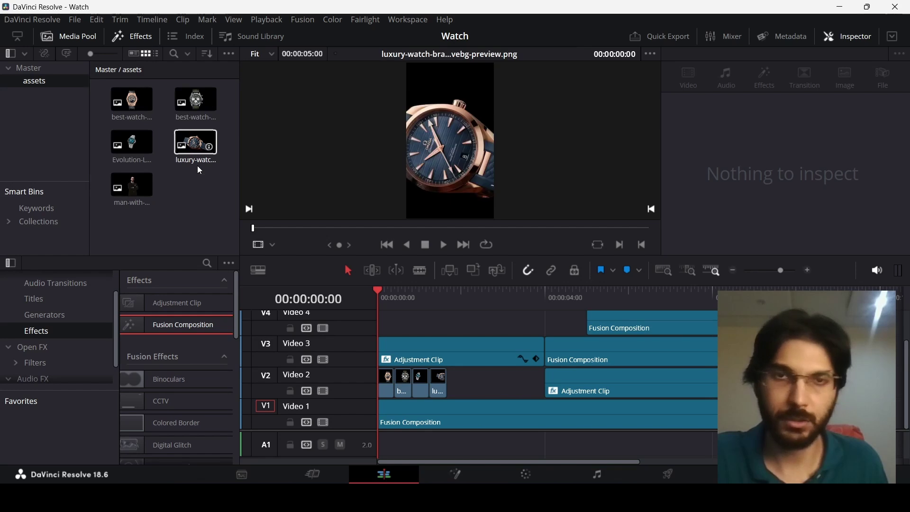
left_click(212, 214)
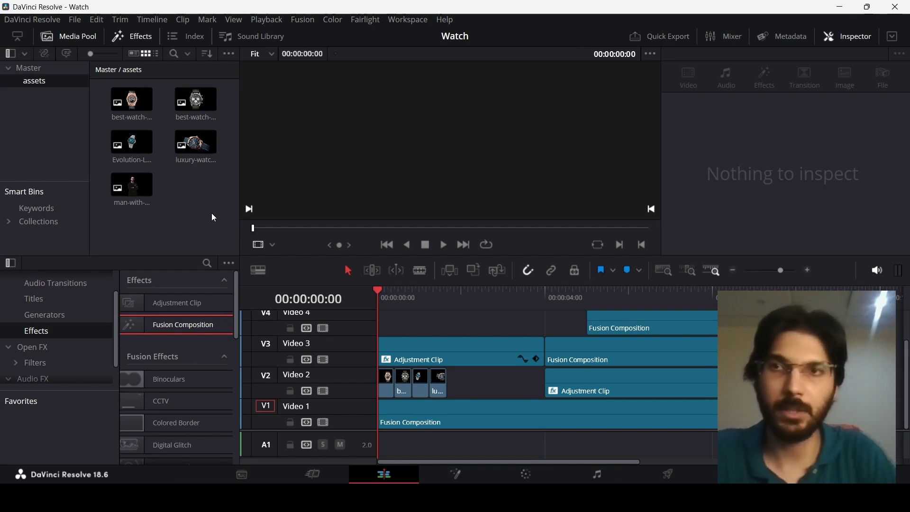
Create a new empty timeline in the Master bin with vertical resolution 1080 x 1920 HD.
left_click(35, 68)
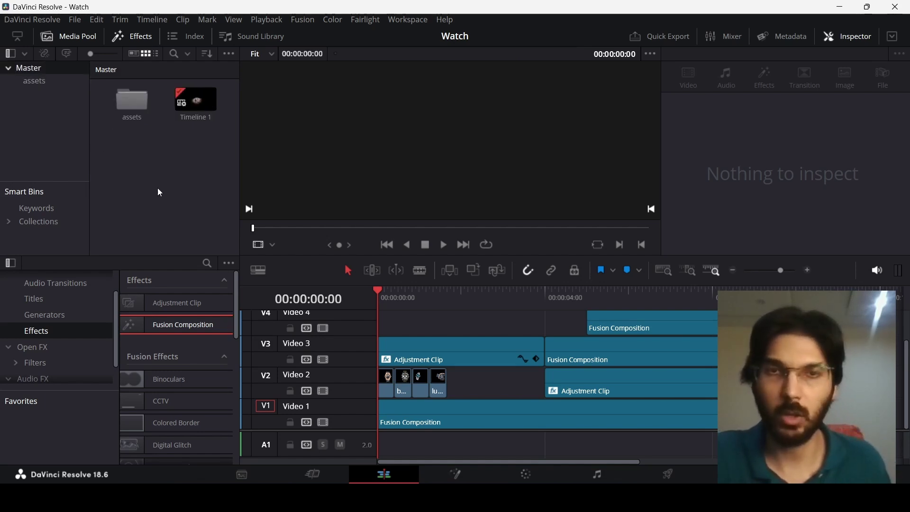
right_click(155, 146)
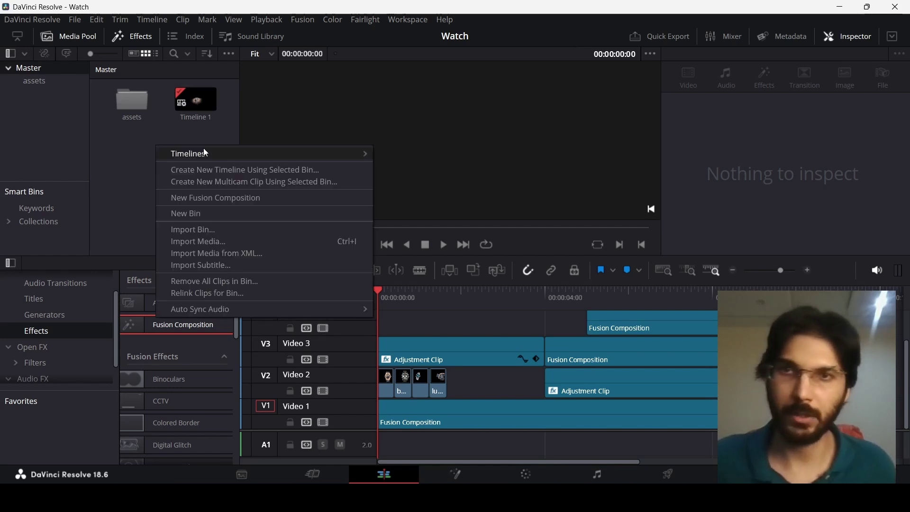
mouse_move(195, 154)
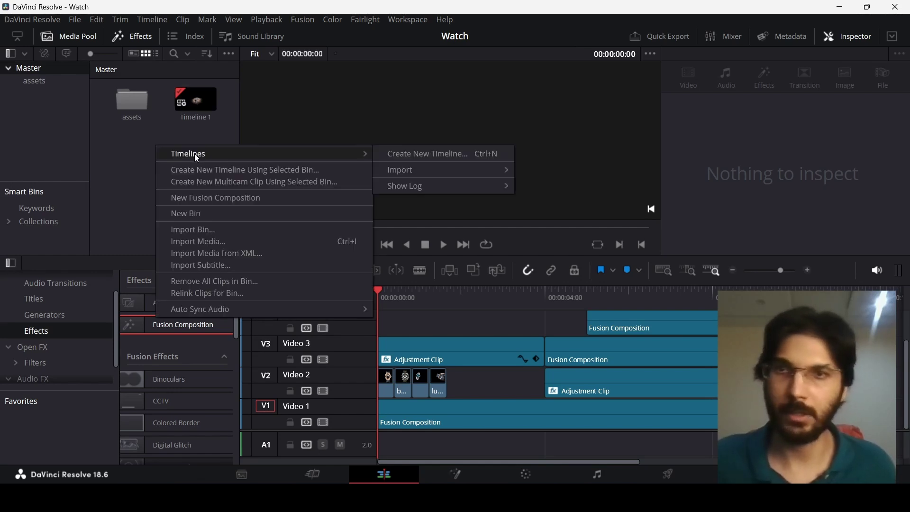
left_click(433, 160)
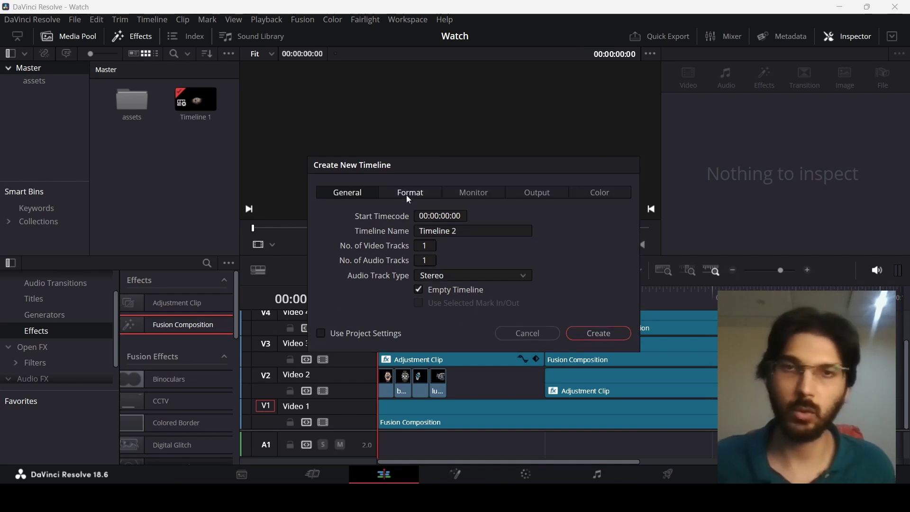
left_click(409, 198)
left_click(419, 245)
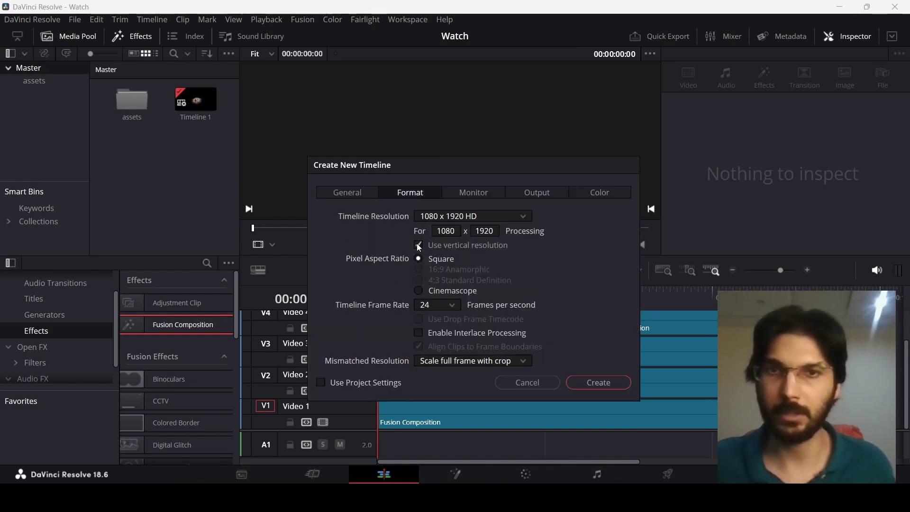
left_click(595, 383)
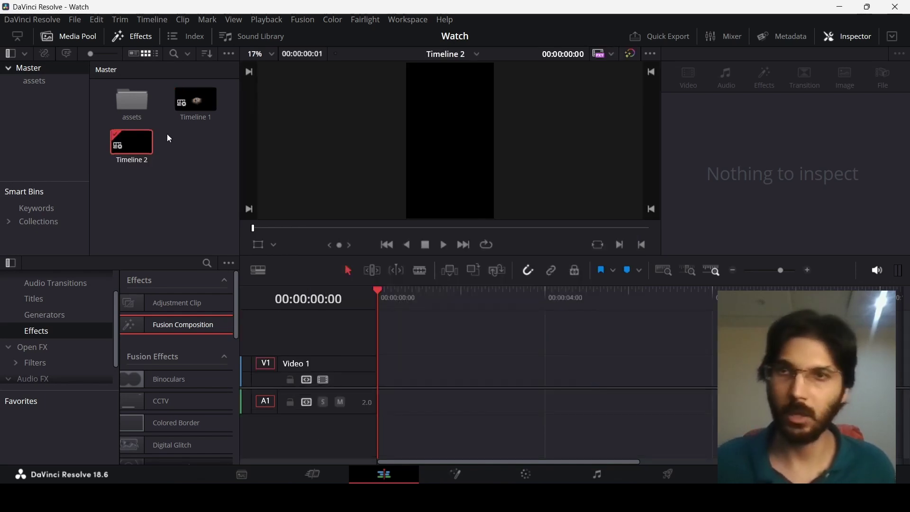
Add a Fusion Composition at the start of Video 1 and extend its duration to 10 seconds.
left_click_drag(186, 331, 385, 383)
scroll(502, 339, "down", 3)
left_click_drag(503, 300, 543, 309)
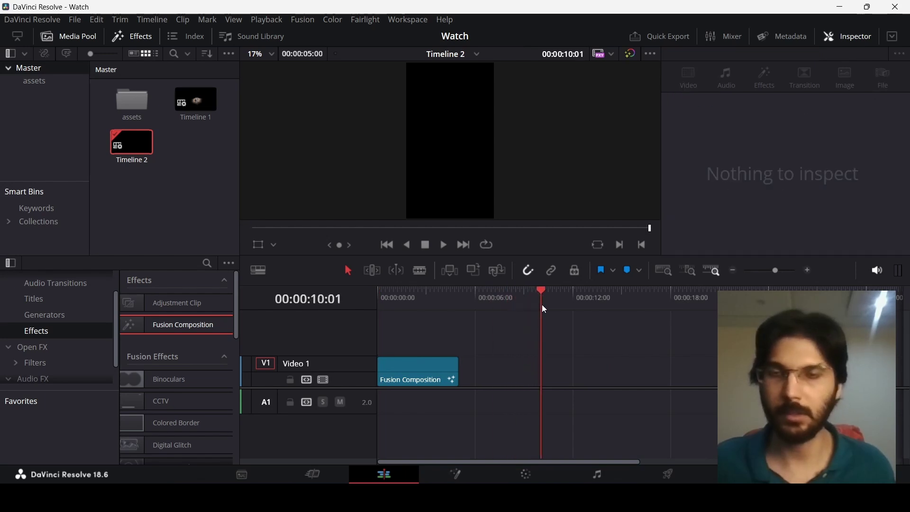
left_click_drag(458, 374, 540, 369)
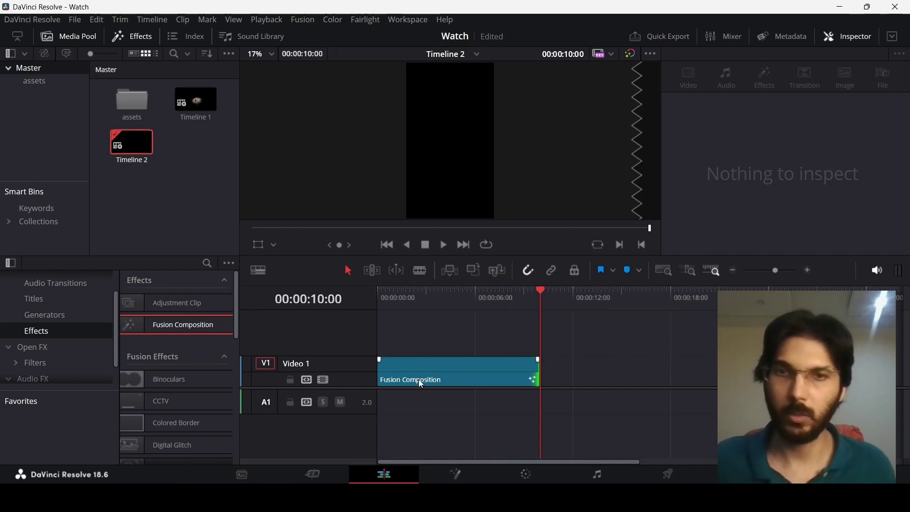
Open the composition on the Fusion page and connect a black Background node to MediaOut1.
right_click(407, 361)
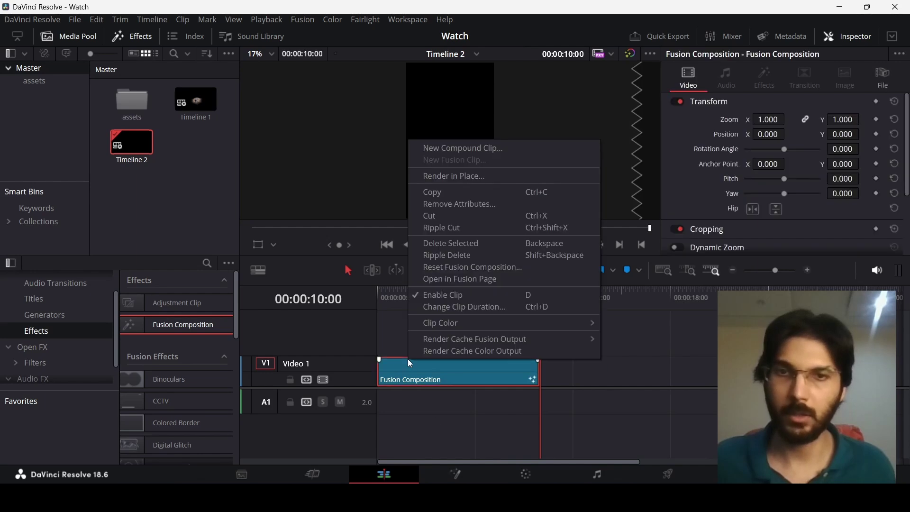
left_click(456, 281)
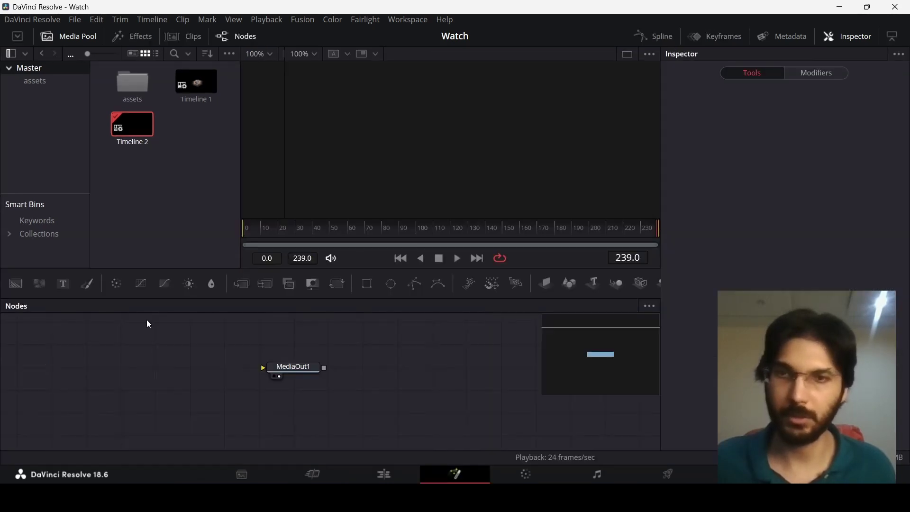
left_click_drag(15, 284, 292, 367)
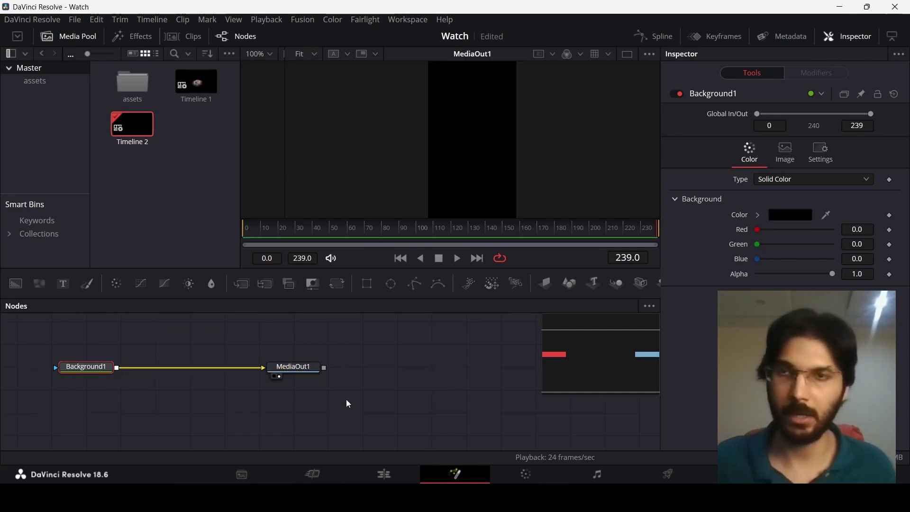
Add man-with-watch.png from the assets bin to the node graph and merge it over the Background node.
double_click(134, 85)
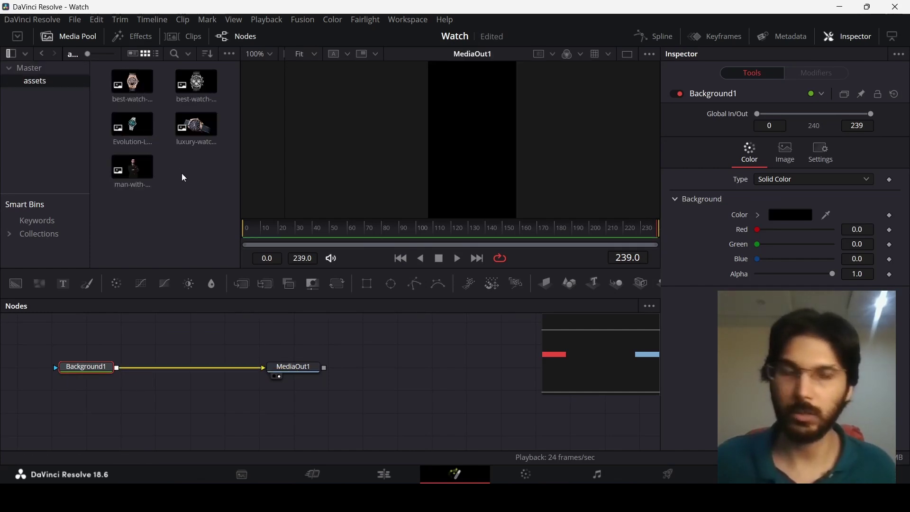
left_click_drag(133, 171, 237, 355)
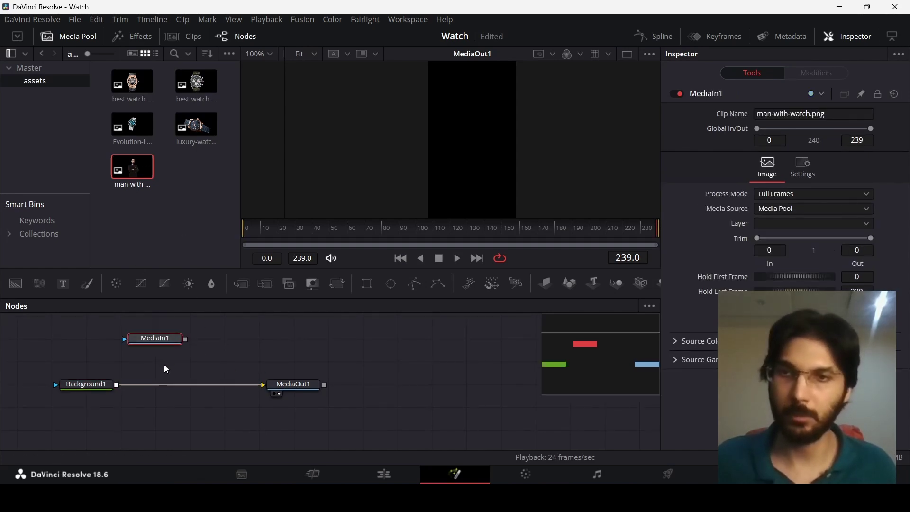
left_click_drag(186, 339, 114, 387)
left_click(296, 227)
Insert a Transform node after MediaIn1 and keyframe its Center, Size and Angle at frame 50.
left_click(167, 346)
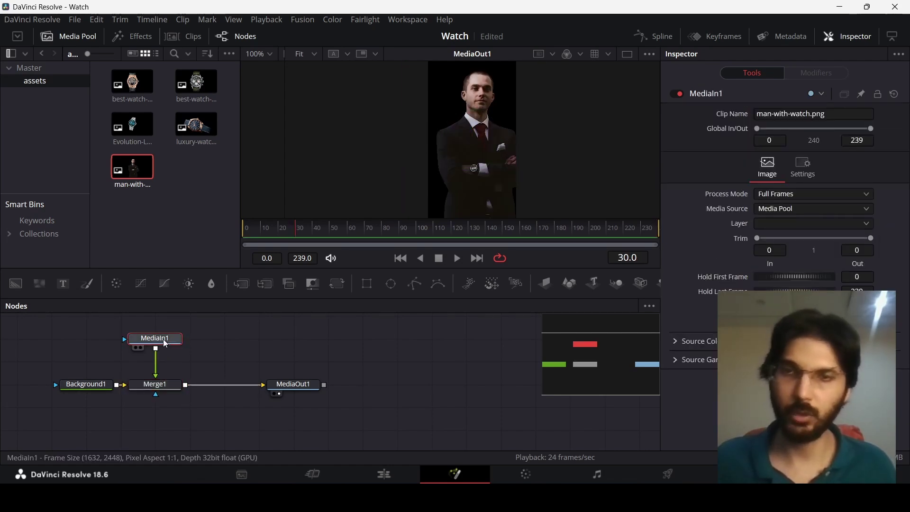
mouse_move(164, 342)
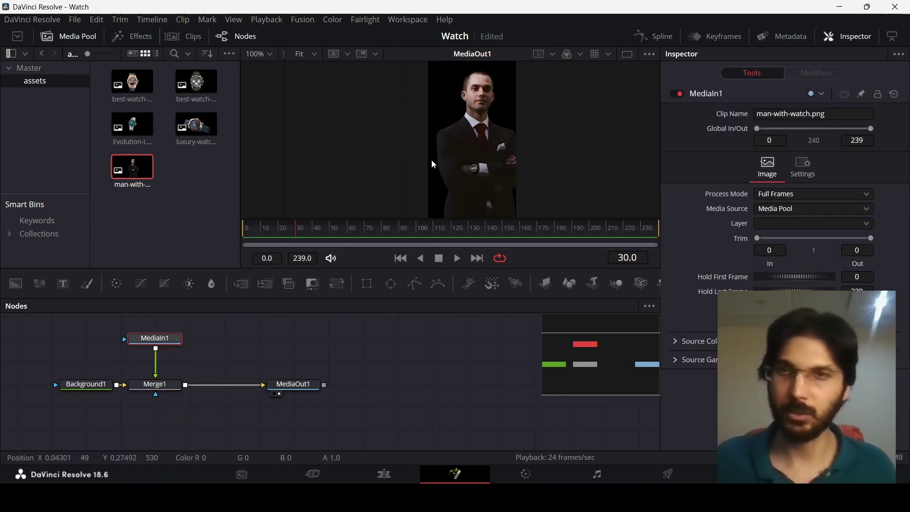
left_click(339, 287)
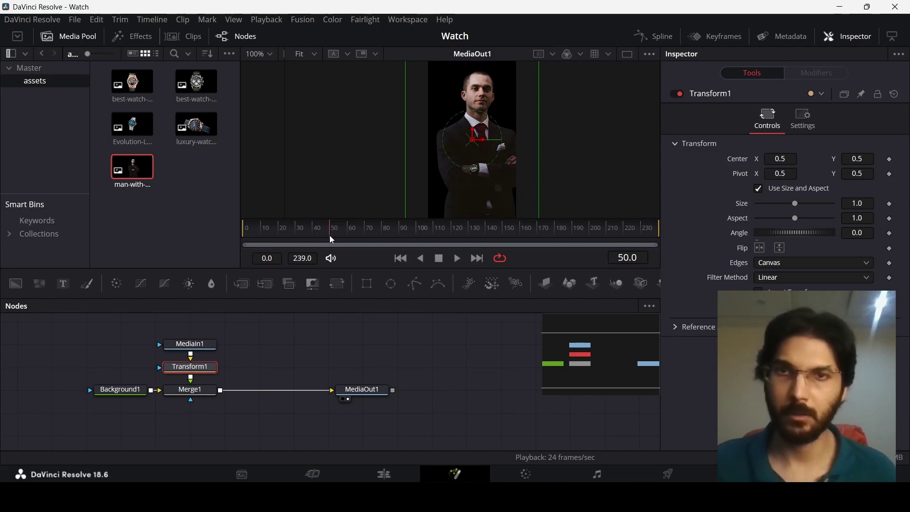
left_click(891, 162)
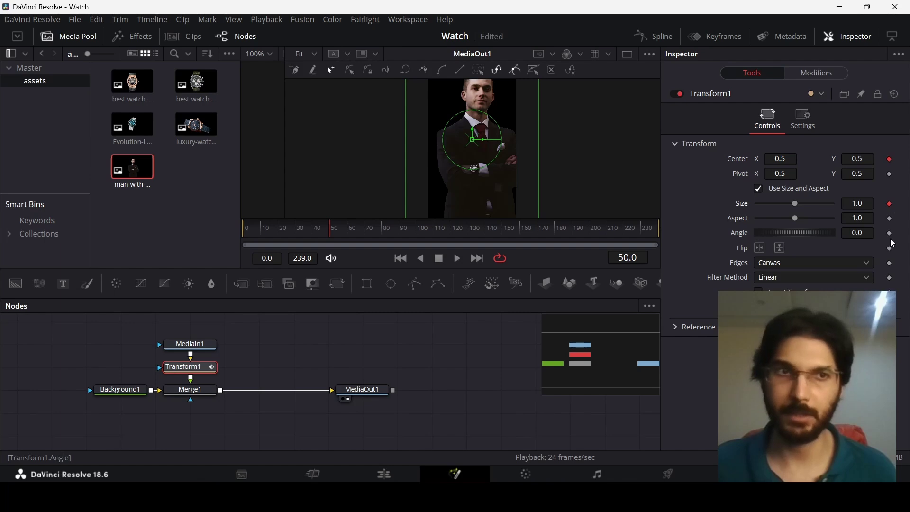
Set the Transform node's Angle to -90 at frame 20.
left_click(281, 231)
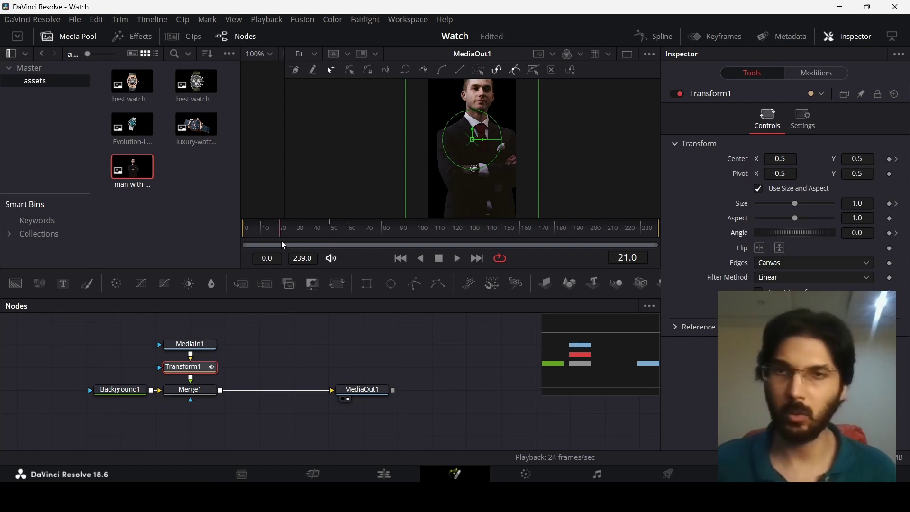
left_click(295, 232)
left_click(281, 232)
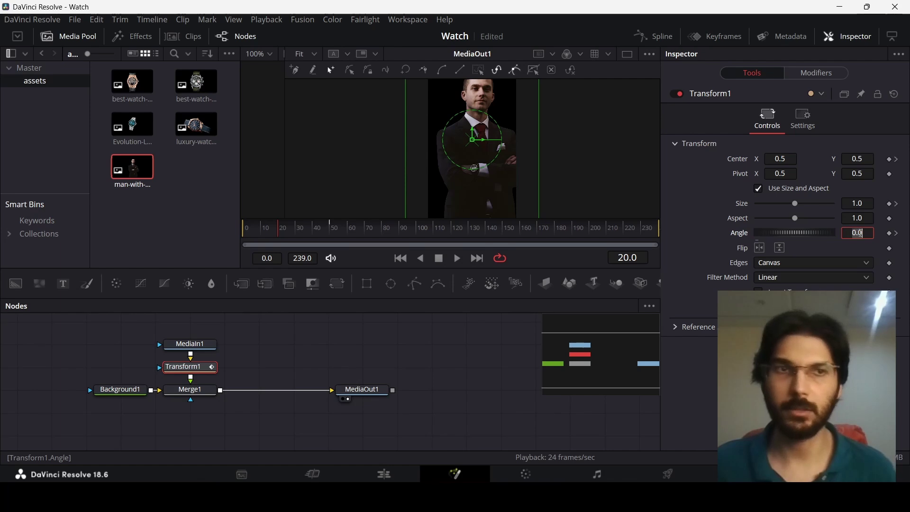
type("-90")
At frame 20, enlarge the man to Size 3.67, shift Center X to about 1.345 to frame the wristwatch, and play the animation.
left_click(782, 160)
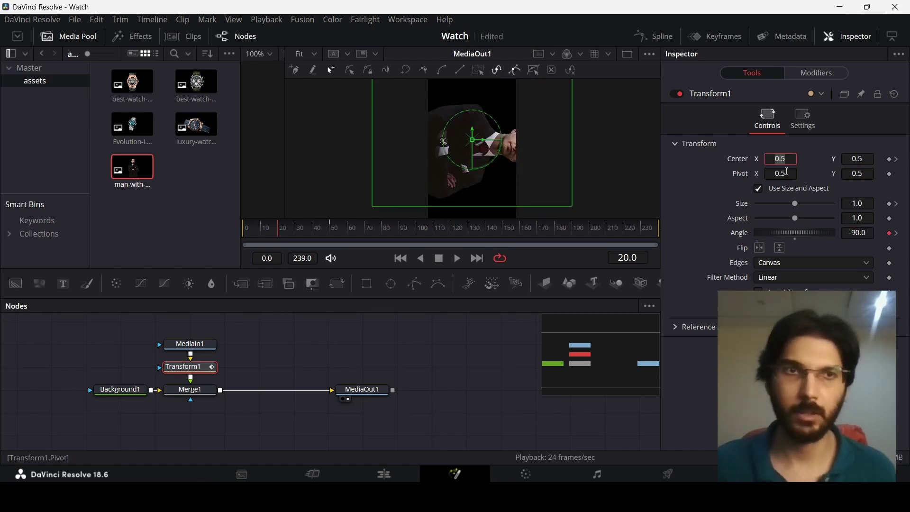
left_click_drag(480, 142, 514, 144)
left_click_drag(796, 204, 822, 208)
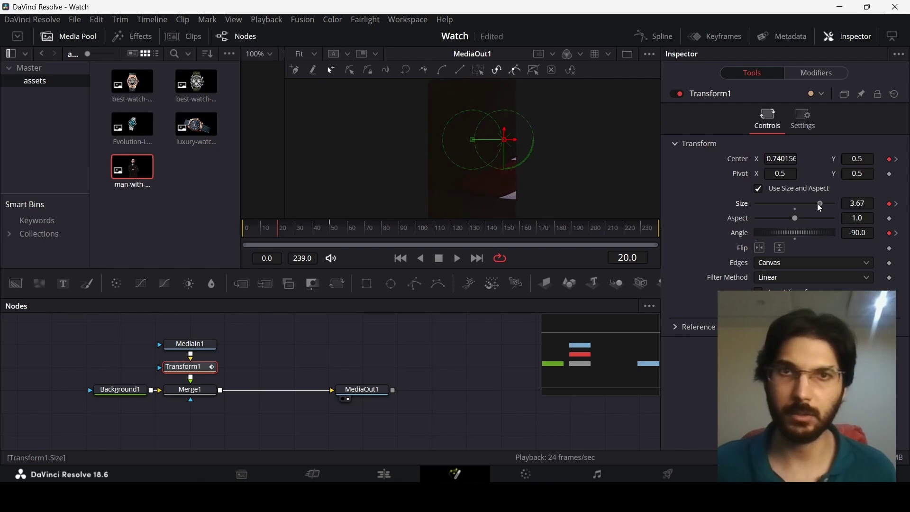
left_click_drag(505, 140, 586, 140)
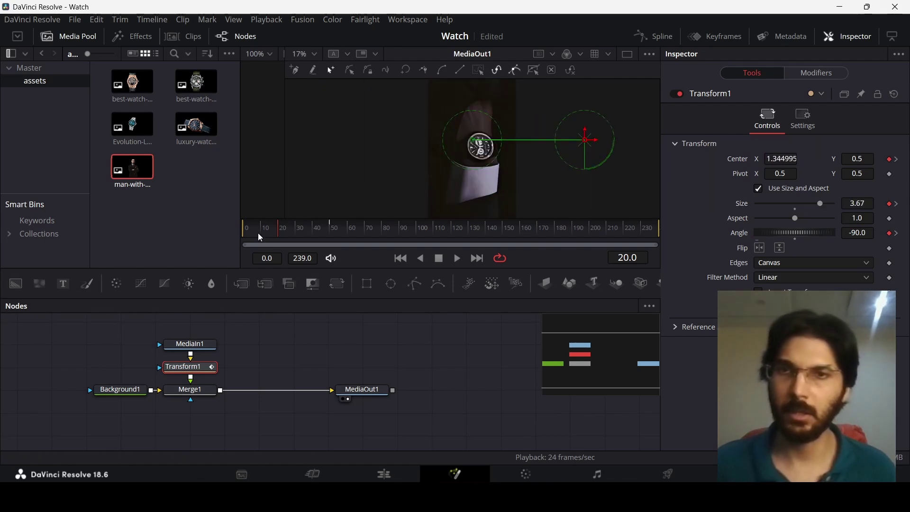
key("space")
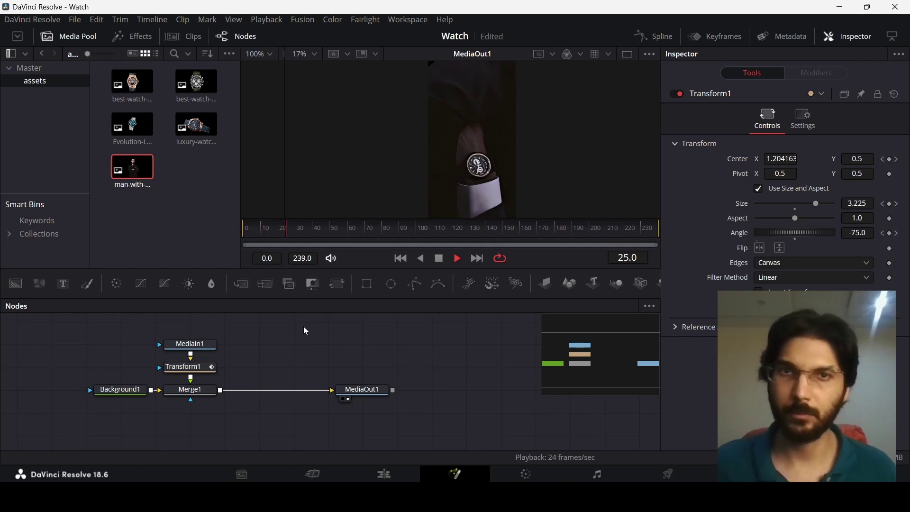
key("space")
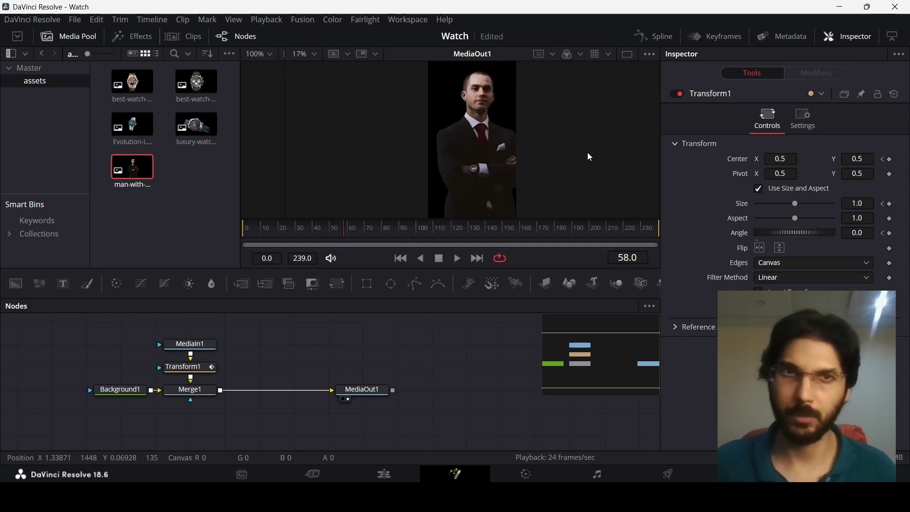
Smooth the Center, Size and Angle keyframe curves of Transform1 in the Spline editor and play the result.
left_click(645, 40)
left_click(364, 337)
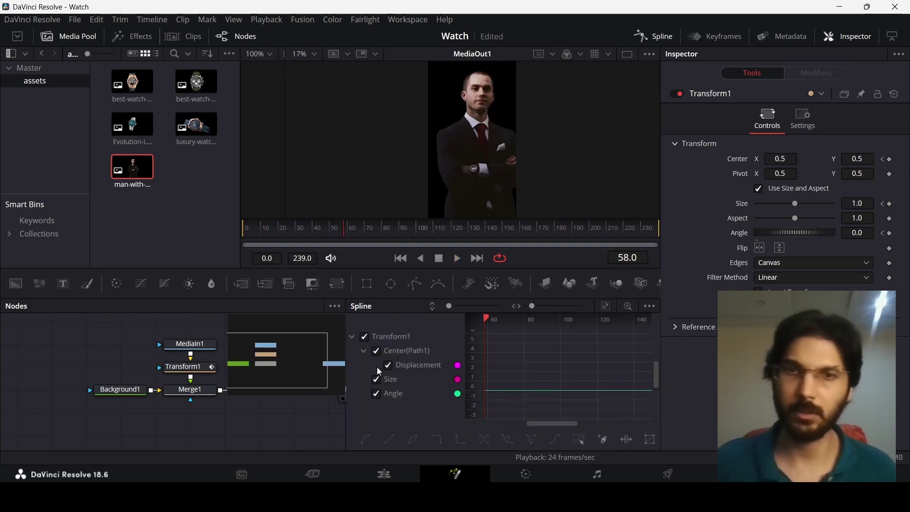
left_click(606, 307)
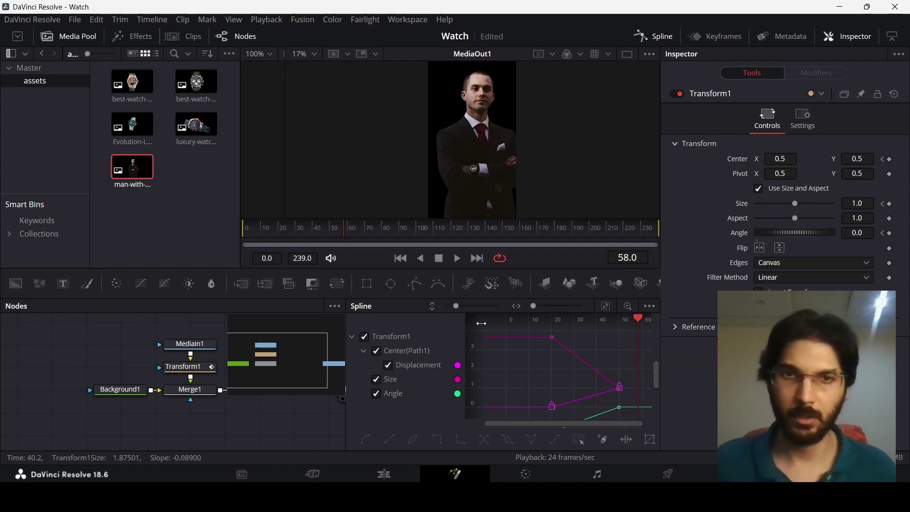
left_click_drag(473, 343, 472, 365)
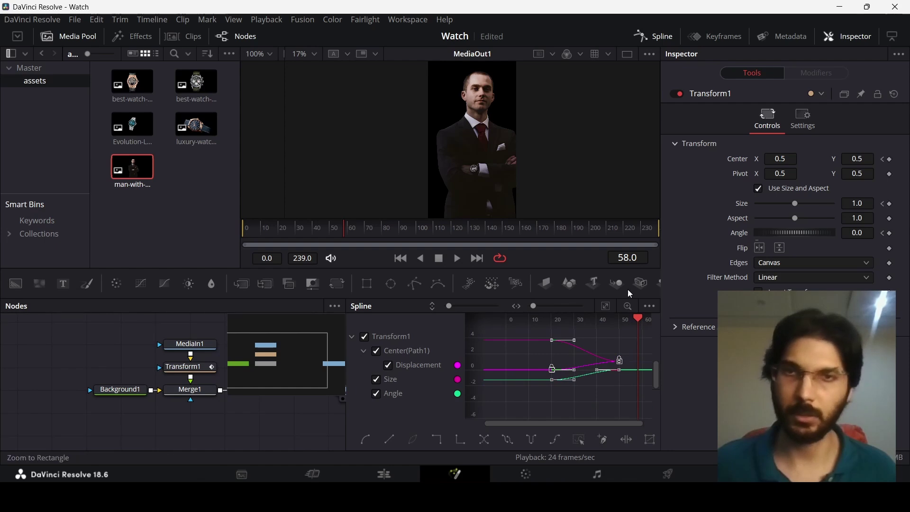
left_click(645, 38)
key("space")
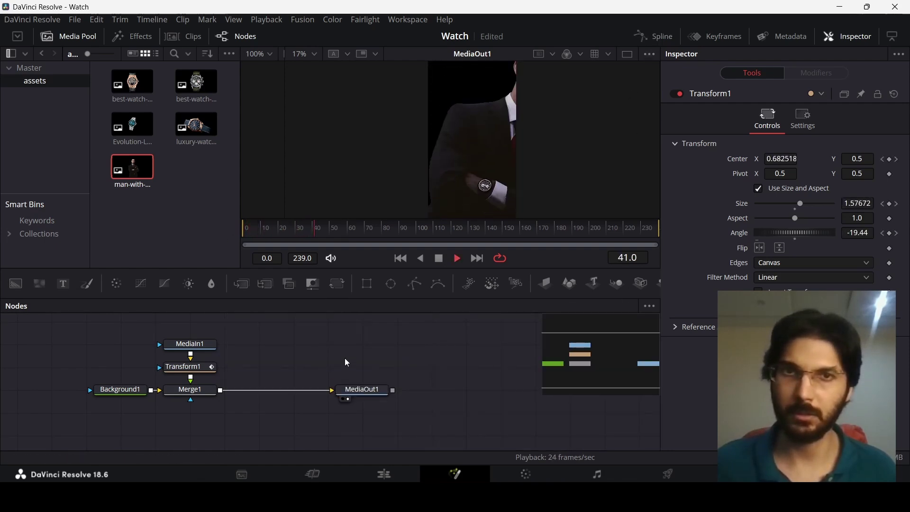
key("space")
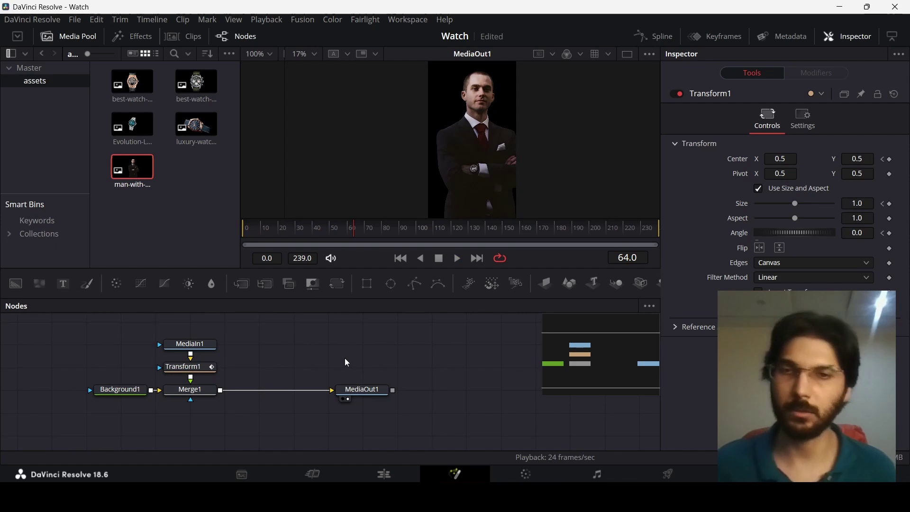
Switch to the Edit page and park the playhead at 00:00:00:20 in the Fusion Composition clip.
left_click(396, 472)
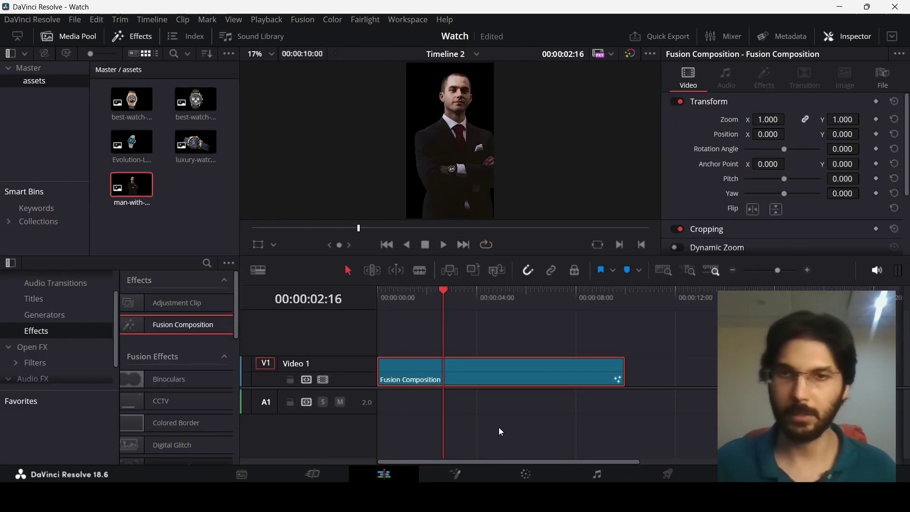
left_click(412, 300)
key("Left")
key("Left")
key("Left")
key("Left")
key("Left")
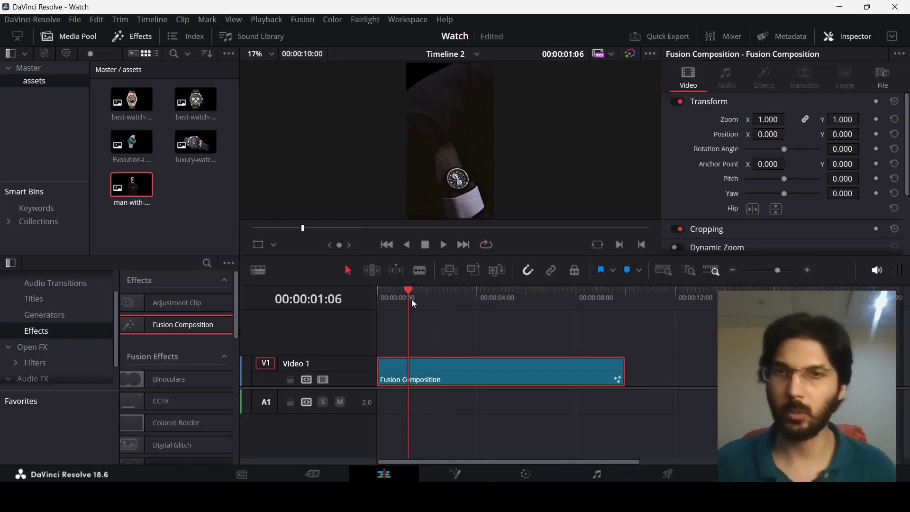
key("Left")
key("Left")
key("Left")
key("Left")
key("Left")
key("Left")
key("Left")
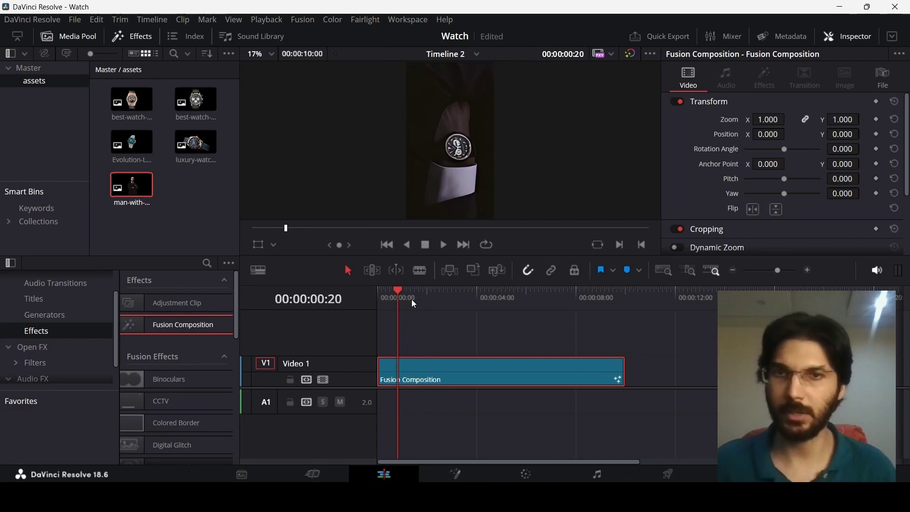
scroll(390, 320, "up", 5)
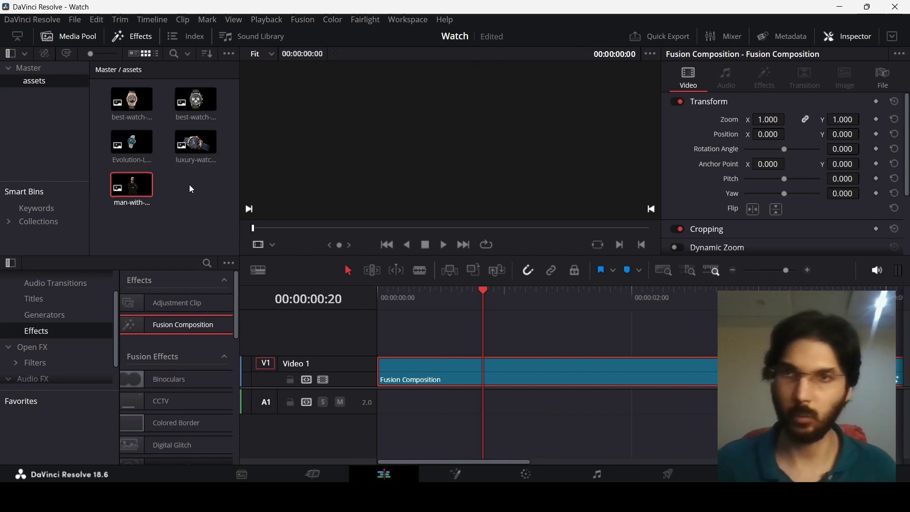
Place the rose-gold best-watch-brands-6 image on Video 2 at the timeline start and trim it to end at 00:00:00:05.
left_click_drag(132, 100, 395, 342)
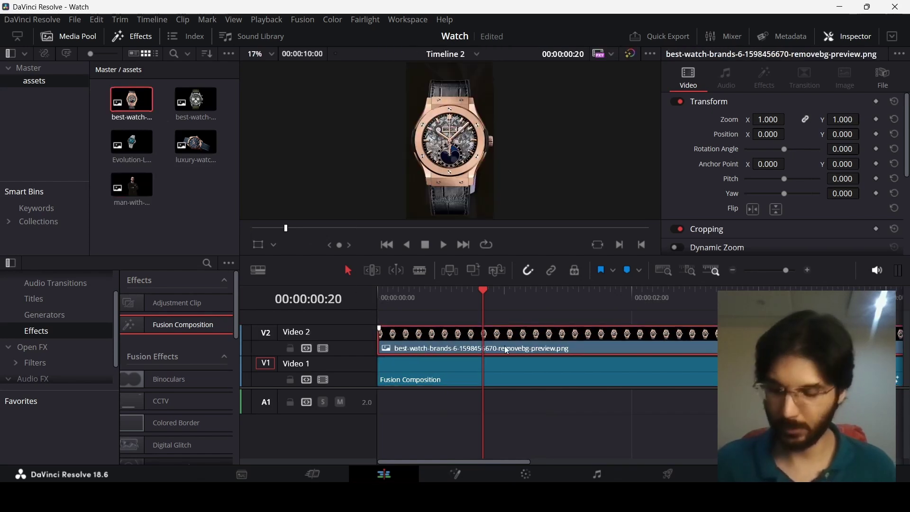
left_click(420, 270)
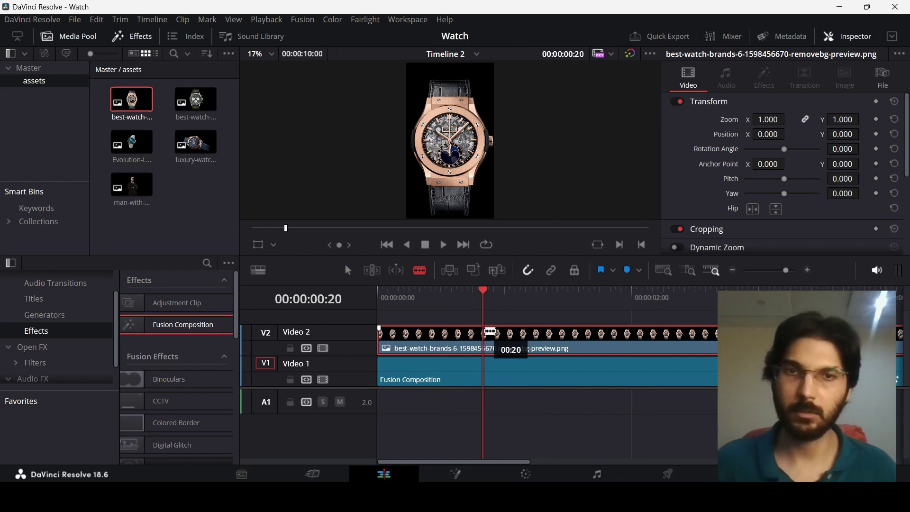
left_click(484, 334)
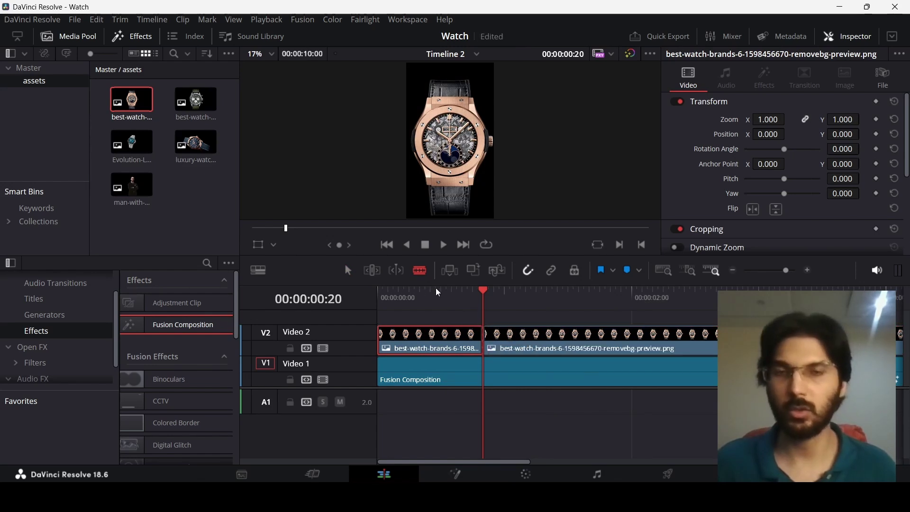
left_click(348, 271)
left_click(503, 346)
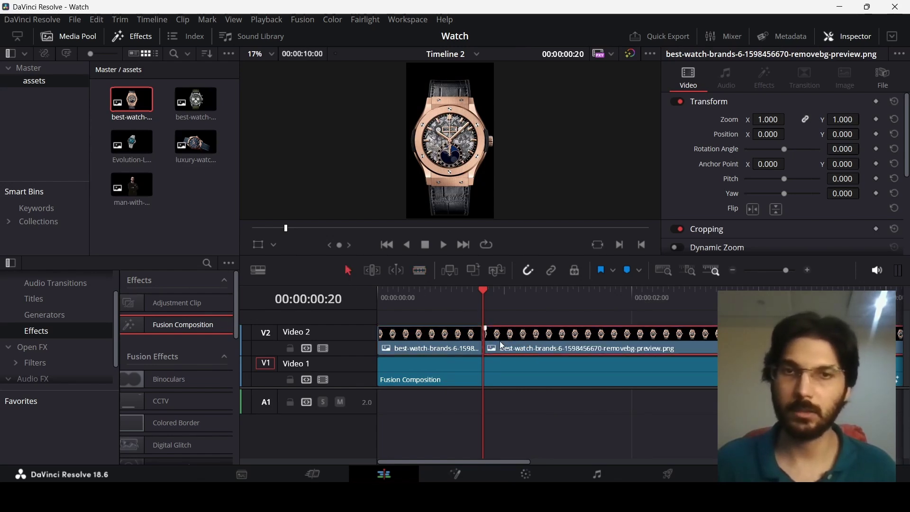
key("Delete")
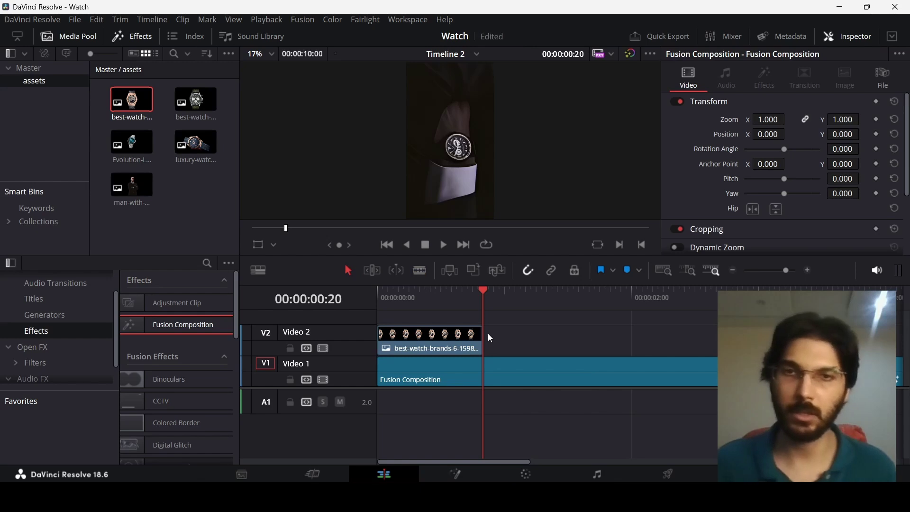
left_click_drag(412, 300, 407, 302)
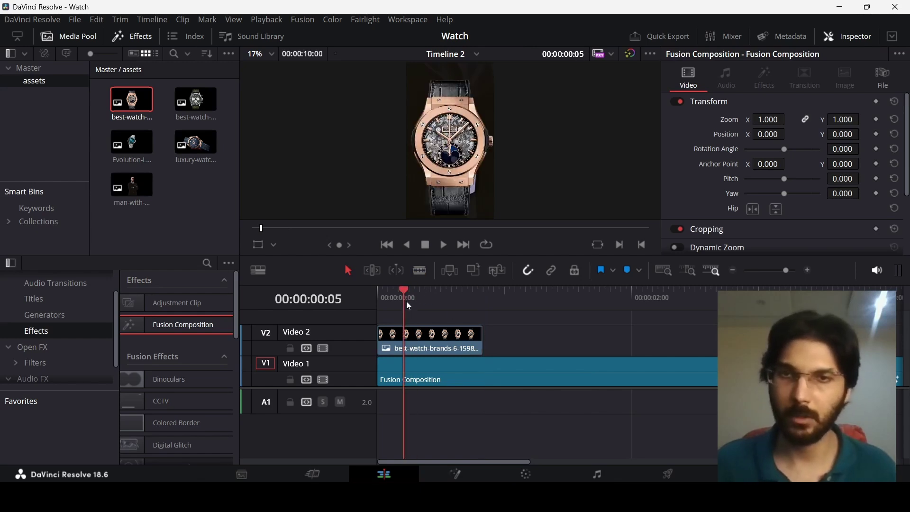
left_click_drag(481, 345, 403, 341)
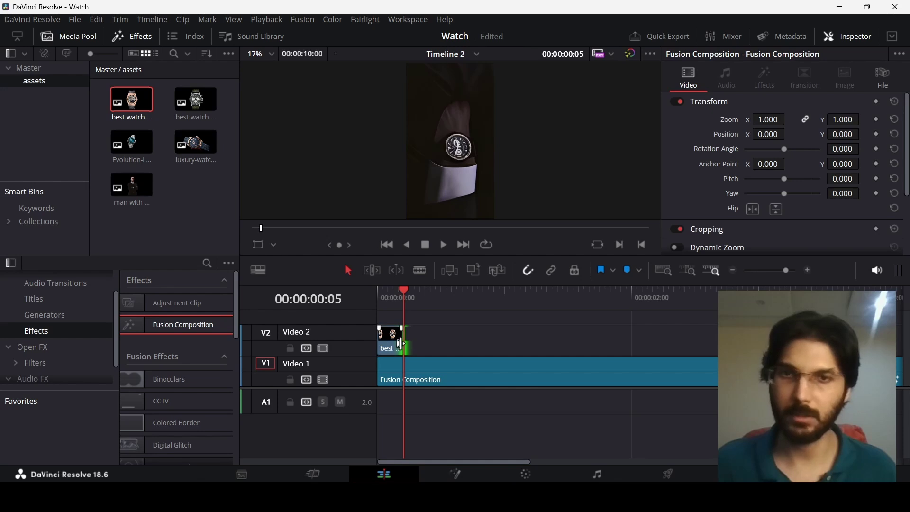
Add the green best-watch-brands-16 image right after the first watch on Video 2 and cut it off at 00:00:00:10.
left_click_drag(196, 102, 475, 343)
key("Right")
key("Right")
key("Right")
key("Right")
key("Right")
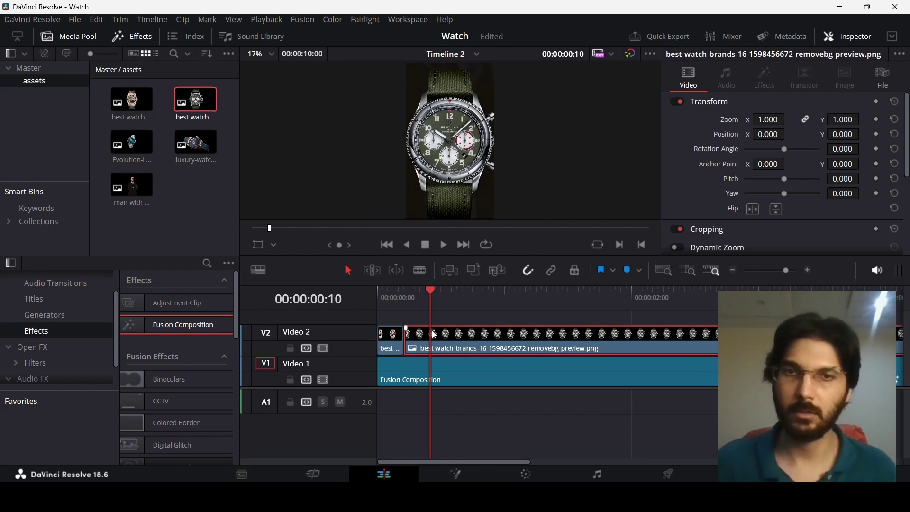
key("Up")
left_click(431, 303)
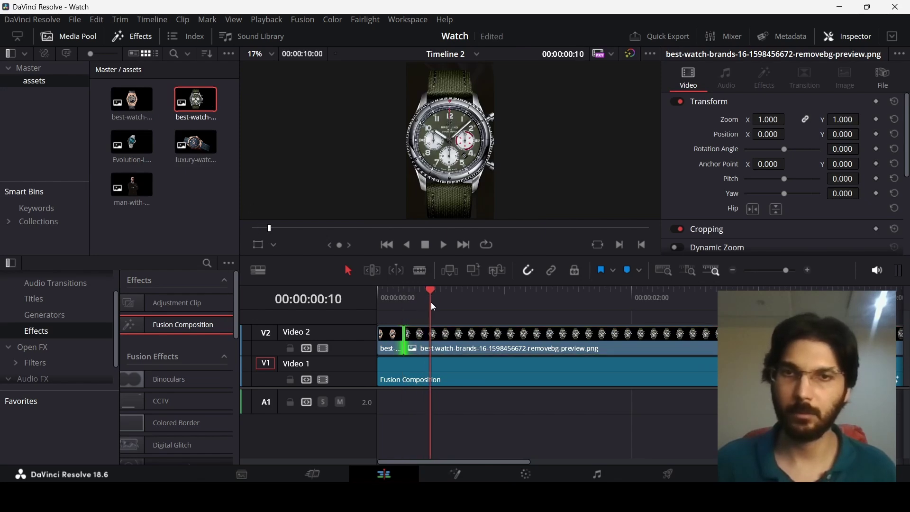
key("b")
left_click(431, 340)
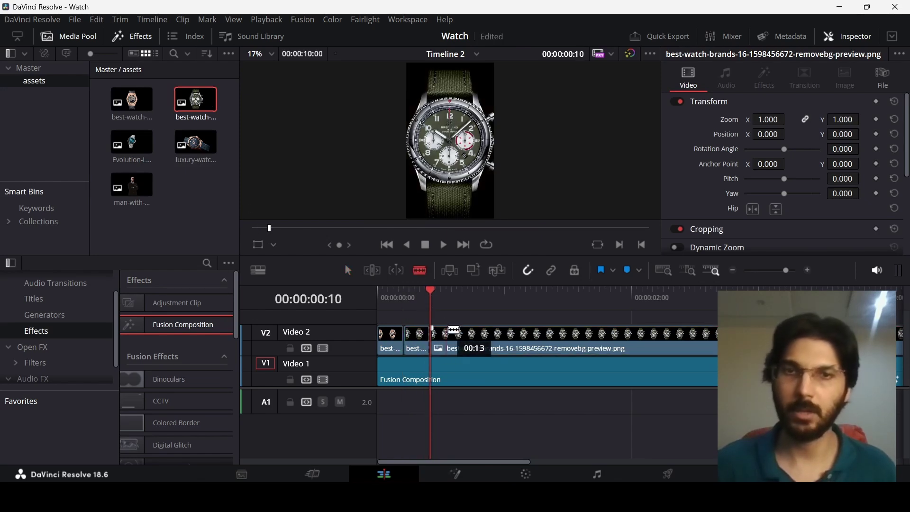
left_click(449, 336)
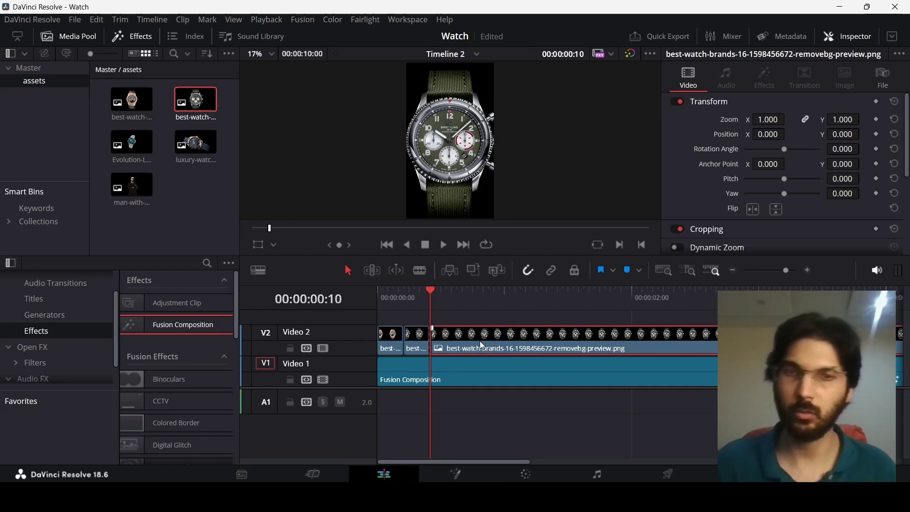
key("Delete")
Add the Evolution-Luxury-Watches-Oris image on Video 2 at 00:00:00:10, split it at 00:00:00:15 and delete the remainder.
left_click_drag(132, 142, 466, 352)
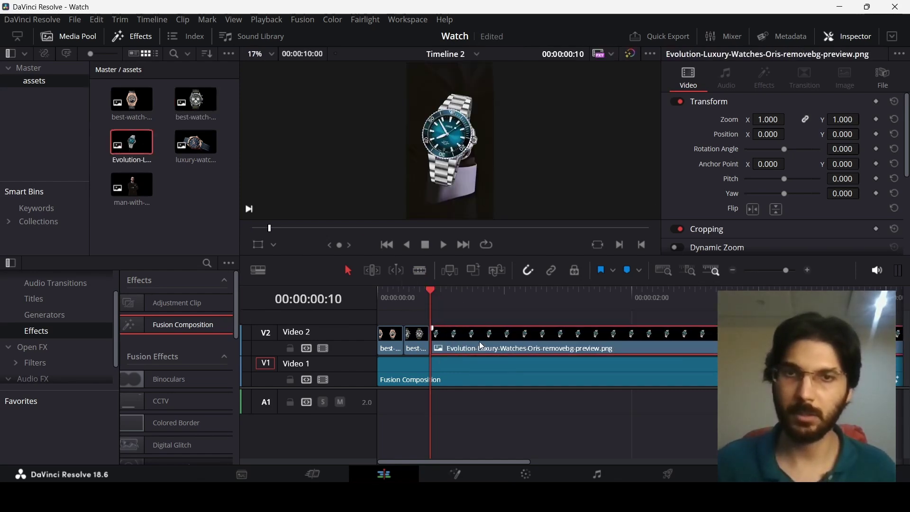
key("b")
left_click_drag(446, 294, 458, 295)
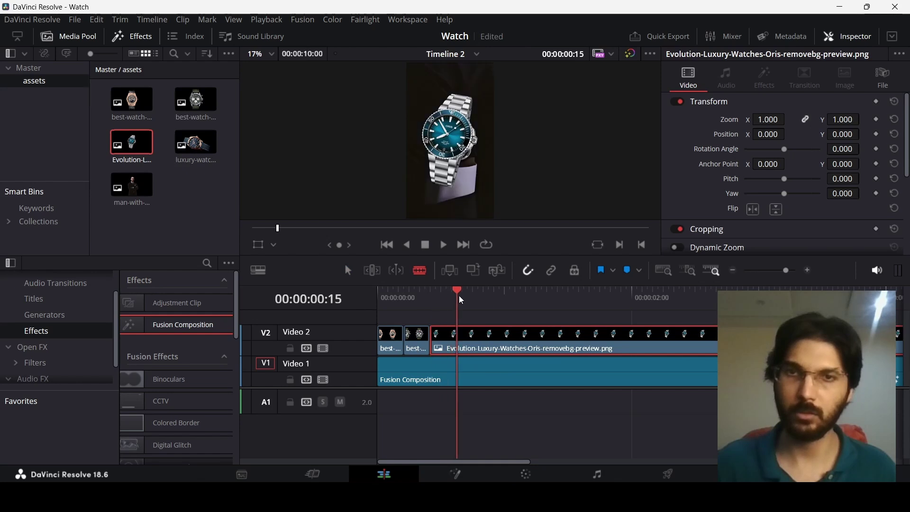
left_click(458, 342)
key("a")
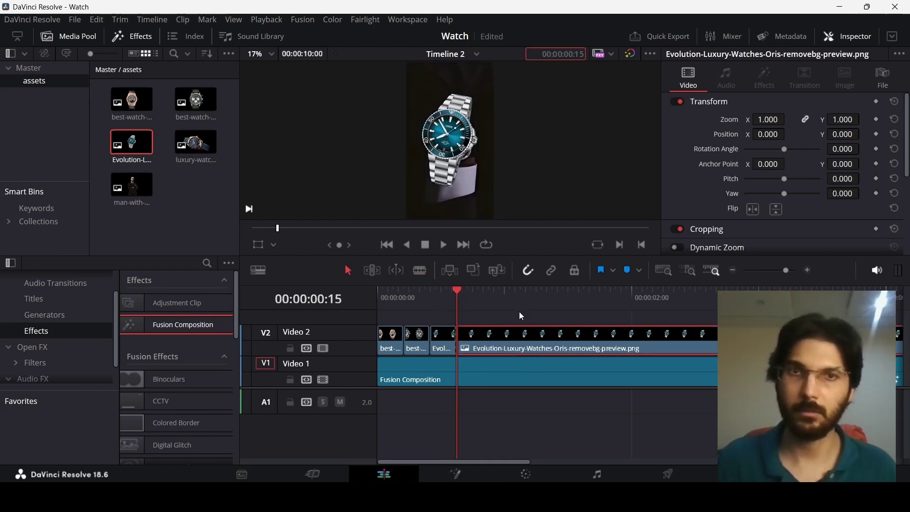
left_click(519, 337)
key("Delete")
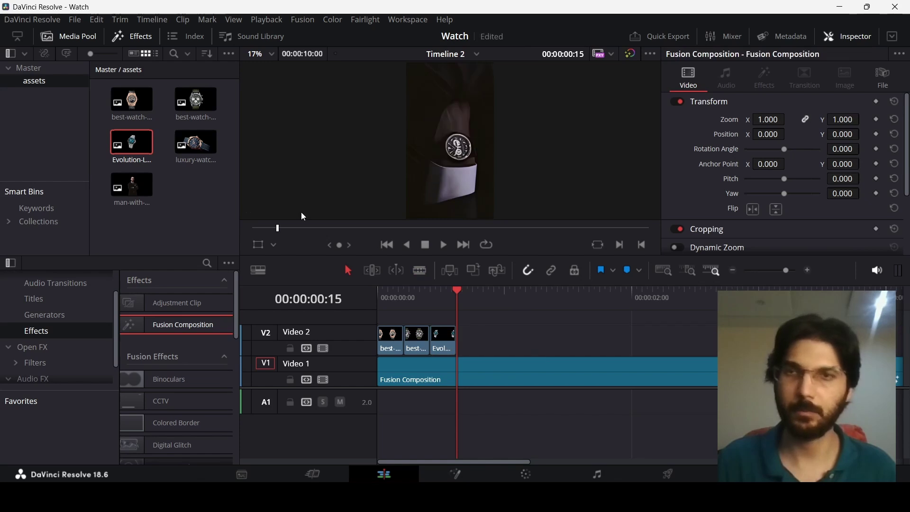
Add the luxury-watch-brands-omega image on Video 2 at 00:00:00:15, split it at 00:00:00:20 and delete the remainder.
left_click_drag(196, 143, 502, 340)
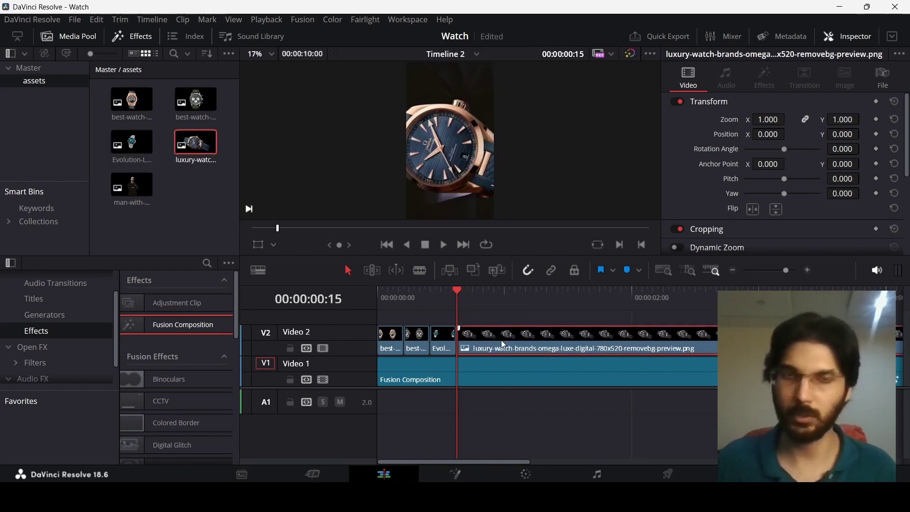
left_click_drag(479, 298, 485, 298)
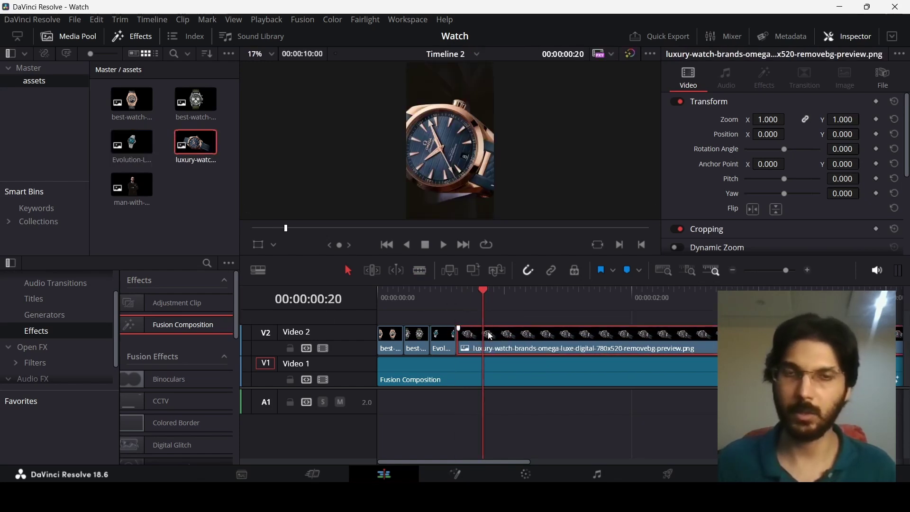
left_click_drag(490, 337, 523, 341)
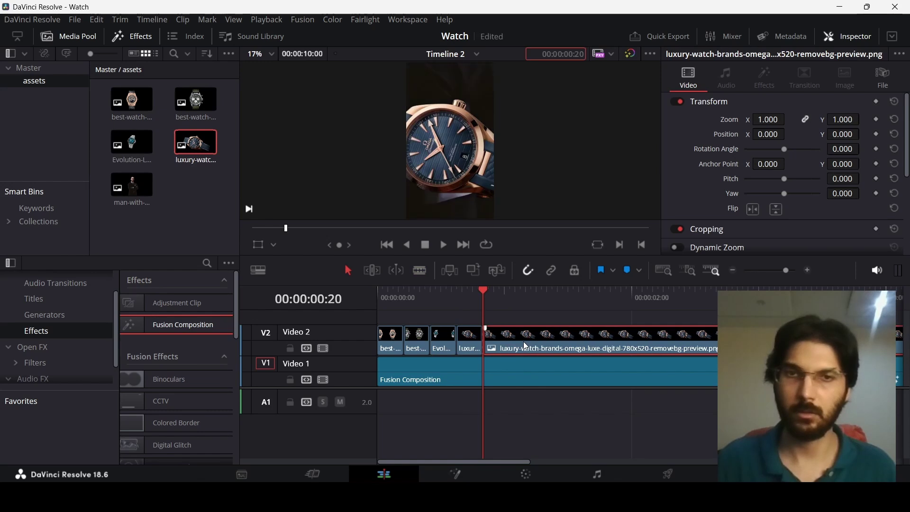
key("Delete")
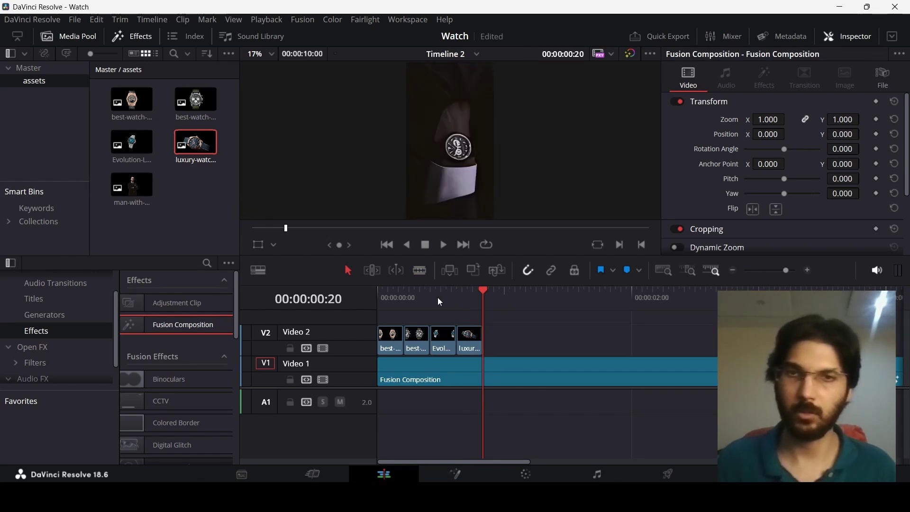
Play the watch sequence from the timeline start and save the project.
key("Home")
key("space")
key("space")
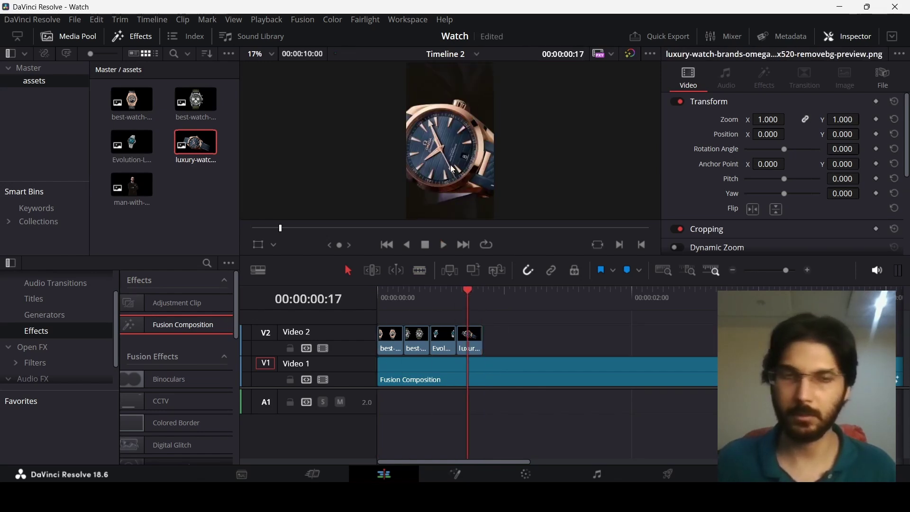
key("ctrl+s")
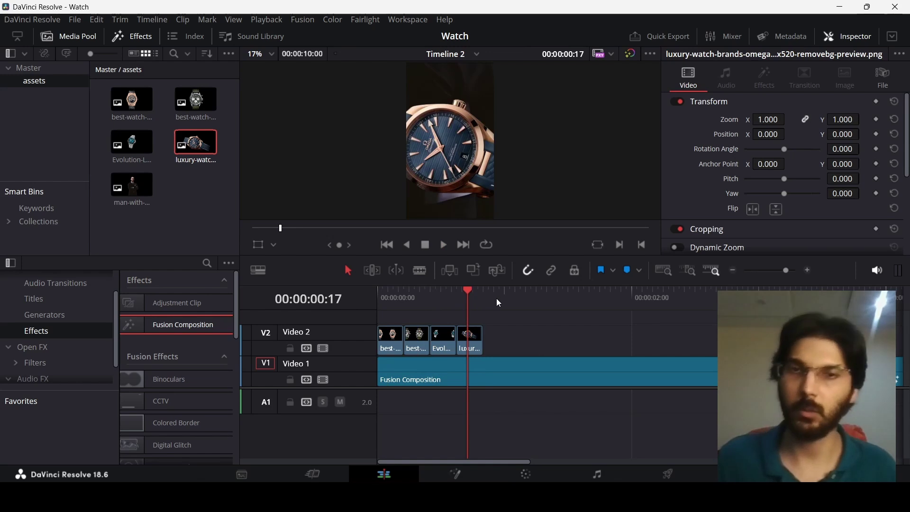
Fit the first watch clip over the man's wristwatch with Zoom 0.400, Position X 60, Y -76 and Rotation Angle -85.190.
left_click(404, 299)
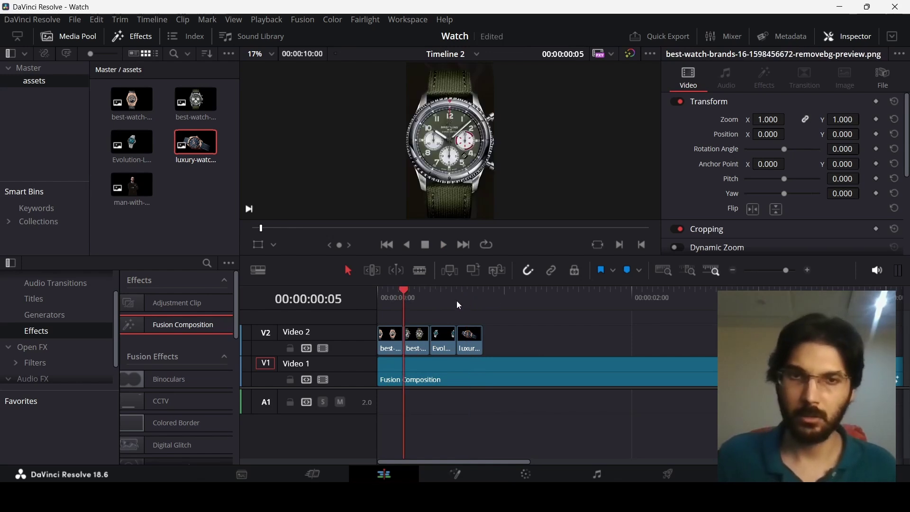
left_click(379, 299)
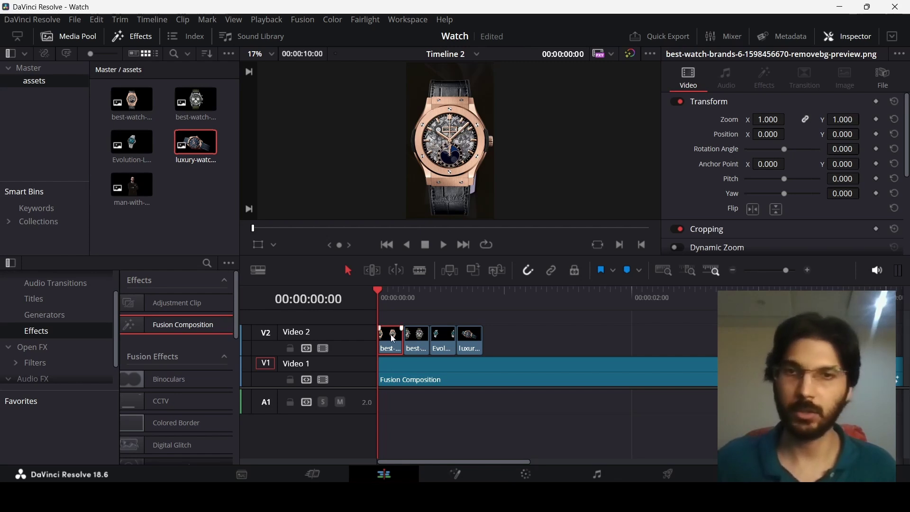
left_click_drag(770, 120, 750, 119)
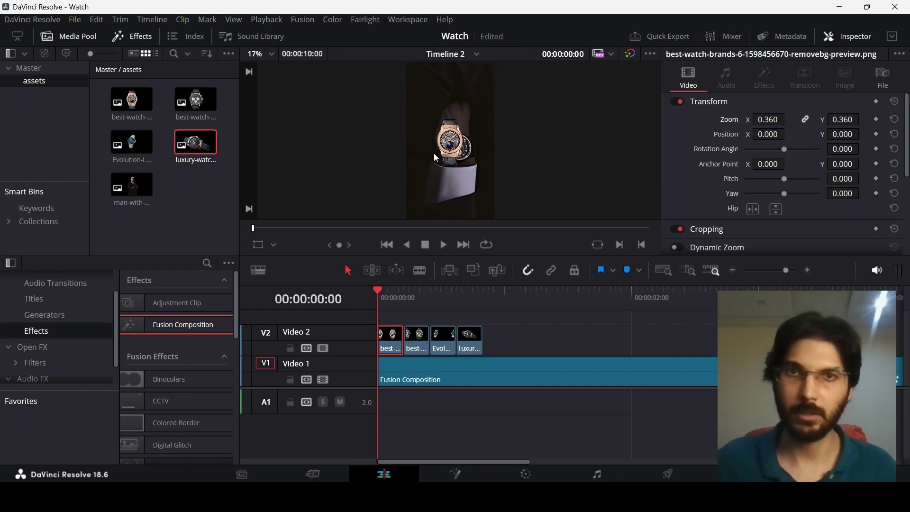
scroll(438, 159, "up", 2)
scroll(438, 159, "up", 2)
scroll(491, 145, "down", 1)
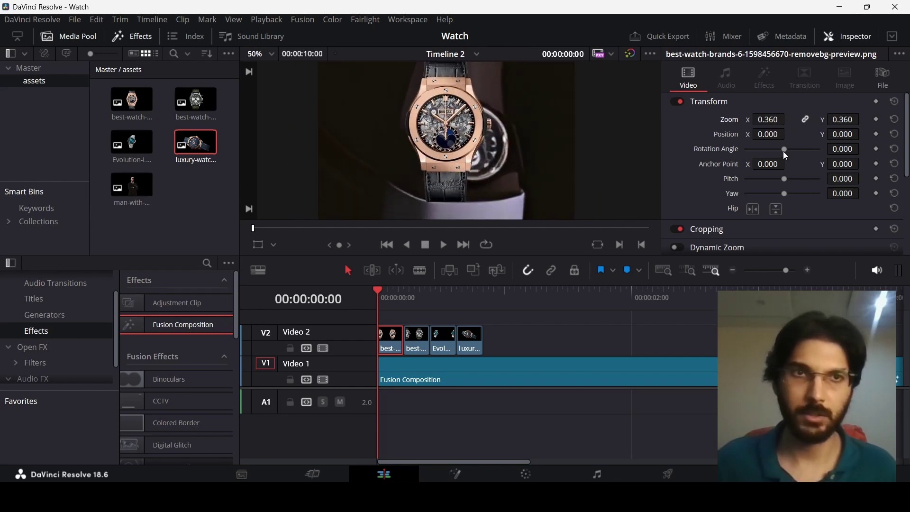
left_click_drag(787, 156, 864, 134)
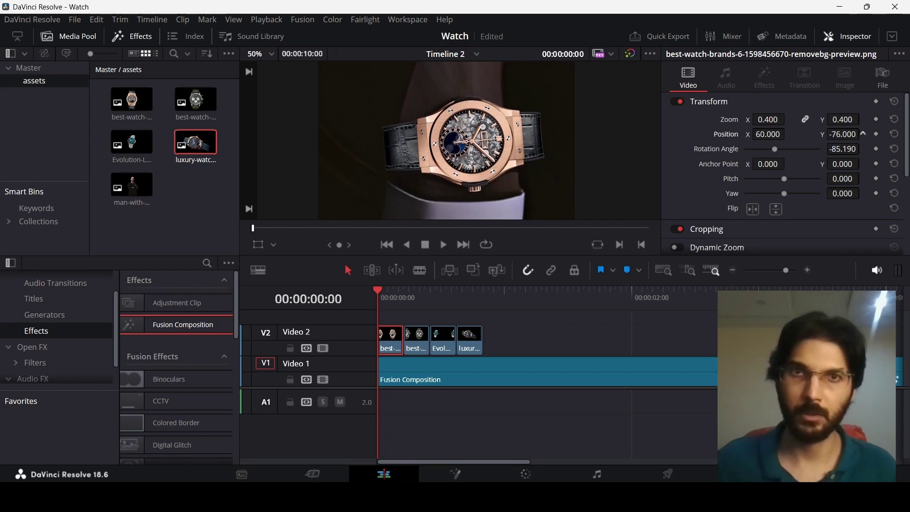
Set the Cropping Softness of the first watch clip to -100.
scroll(670, 150, "down", 4)
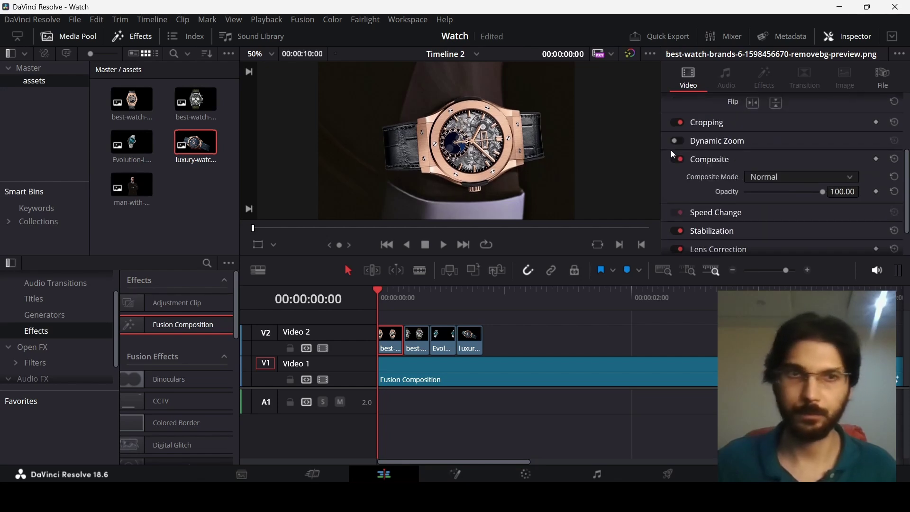
left_click(701, 125)
scroll(707, 147, "down", 3)
left_click_drag(783, 126, 709, 131)
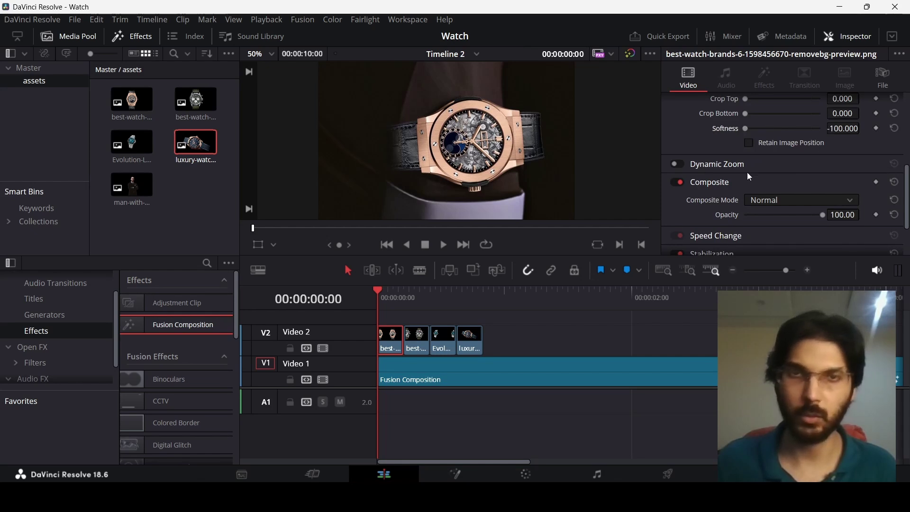
Crop the first watch's strap ends with Crop Top 322.4 and Crop Bottom 102.6.
scroll(747, 173, "up", 3)
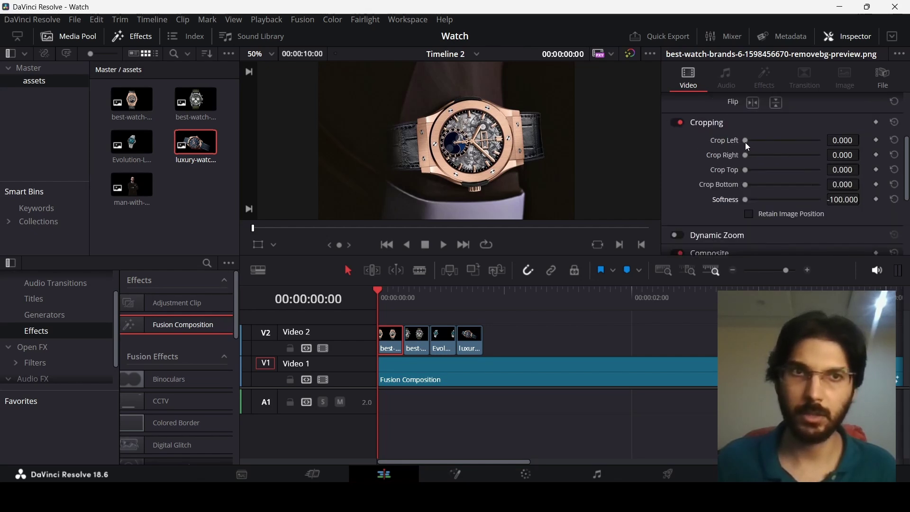
mouse_move(746, 144)
left_mouse_down()
mouse_move(760, 143)
mouse_move(738, 144)
left_mouse_up()
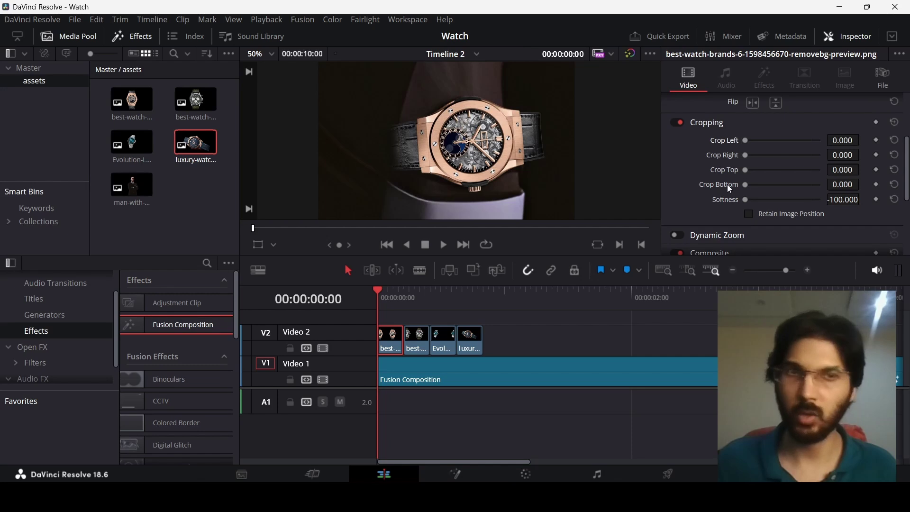
left_click_drag(745, 169, 749, 187)
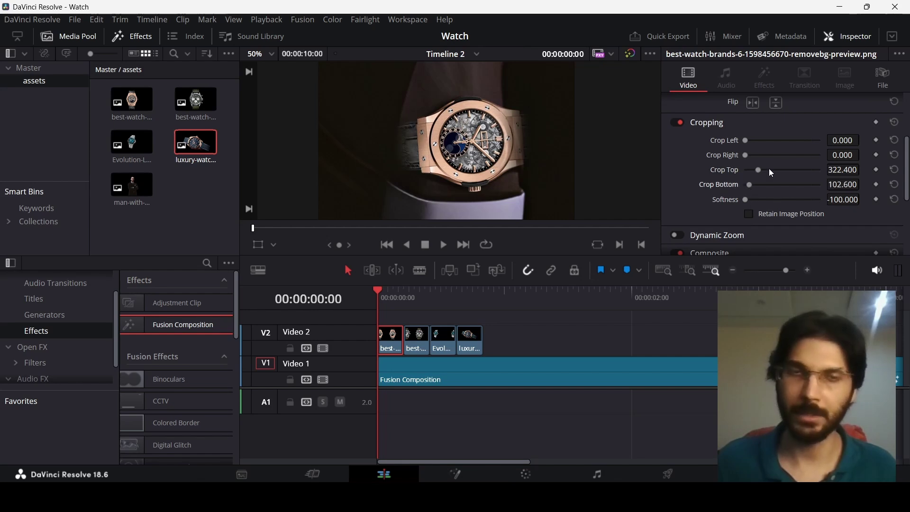
Adjust the first watch clip to Position X 45 and set its Crop Top to 293.1.
scroll(769, 169, "up", 3)
left_click_drag(769, 137, 789, 135)
scroll(778, 153, "down", 4)
scroll(754, 171, "up", 1)
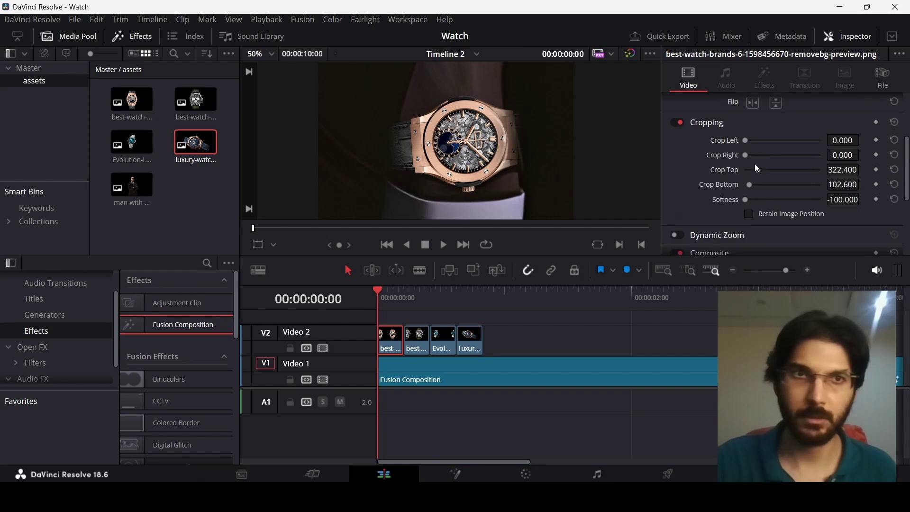
left_click_drag(759, 171, 757, 170)
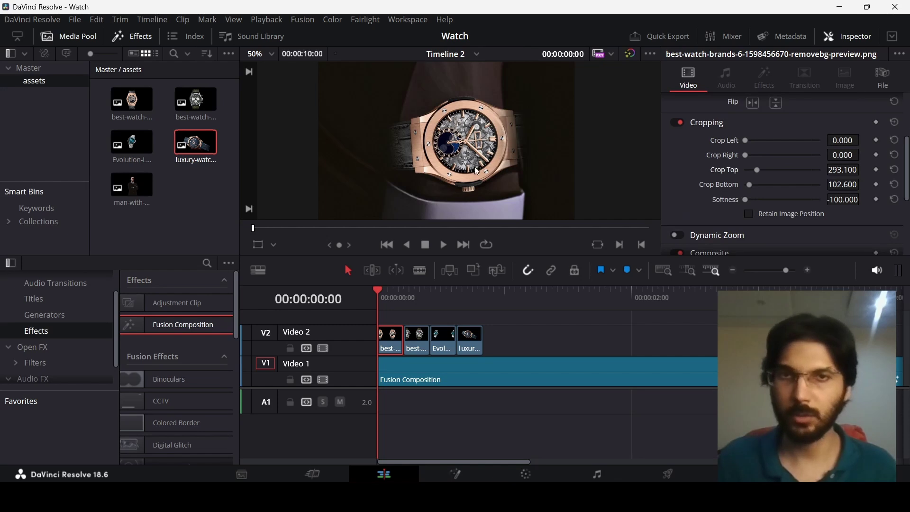
scroll(475, 167, "up", 1)
scroll(475, 156, "down", 2)
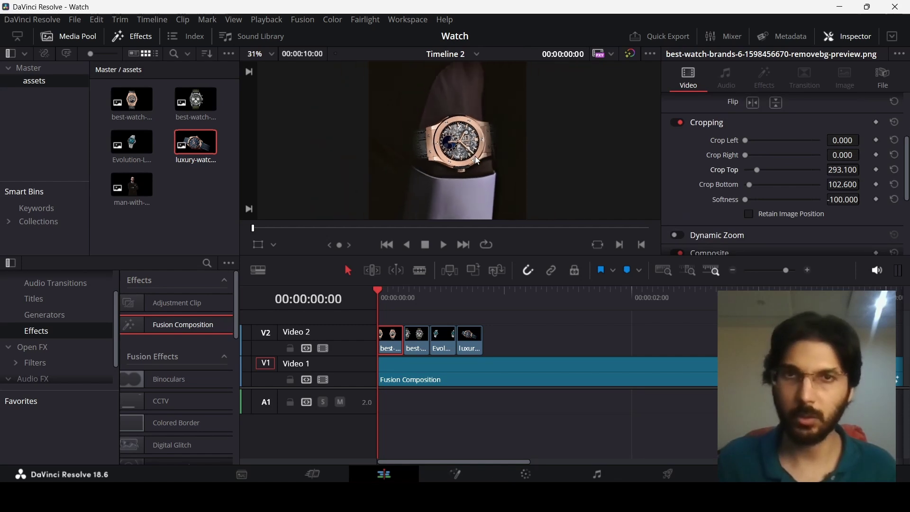
Fit the second watch clip over the man's wristwatch with Zoom 0.270, Position X 29 and Rotation Angle -85.190.
left_click(404, 298)
left_click(419, 298)
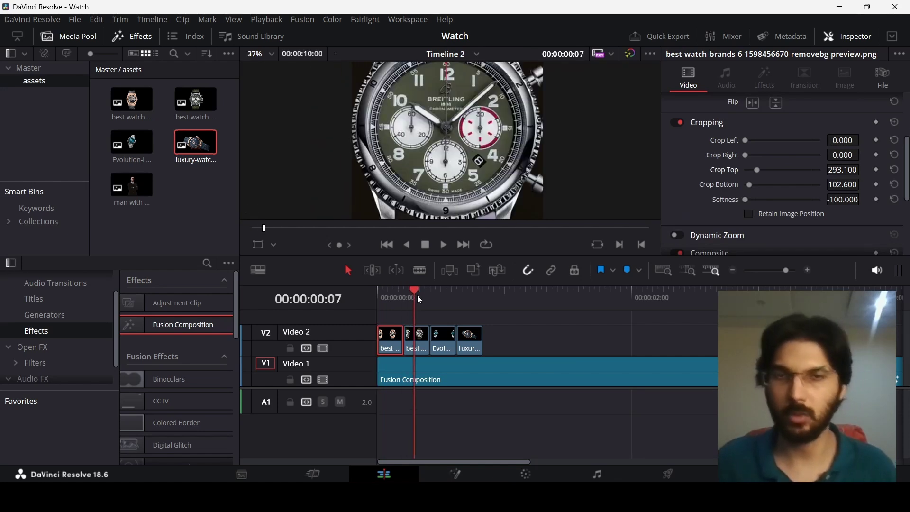
left_click(421, 350)
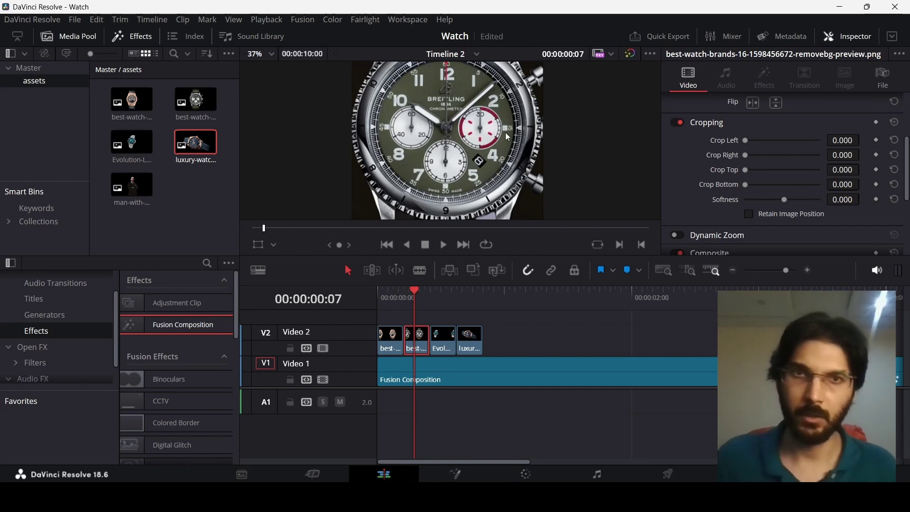
scroll(745, 185, "up", 3)
left_click_drag(776, 119, 801, 158)
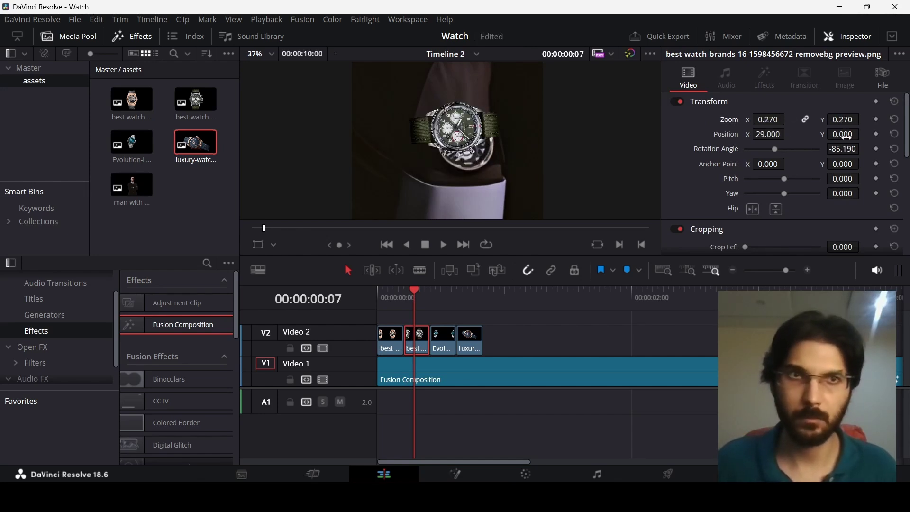
scroll(730, 168, "down", 4)
Fit the third watch clip over the wrist with Zoom 0.570, Position X 15, Y -101 and Rotation Angle -72.300, cropping its strap ends with Softness -100.
left_click(436, 298)
scroll(806, 143, "up", 4)
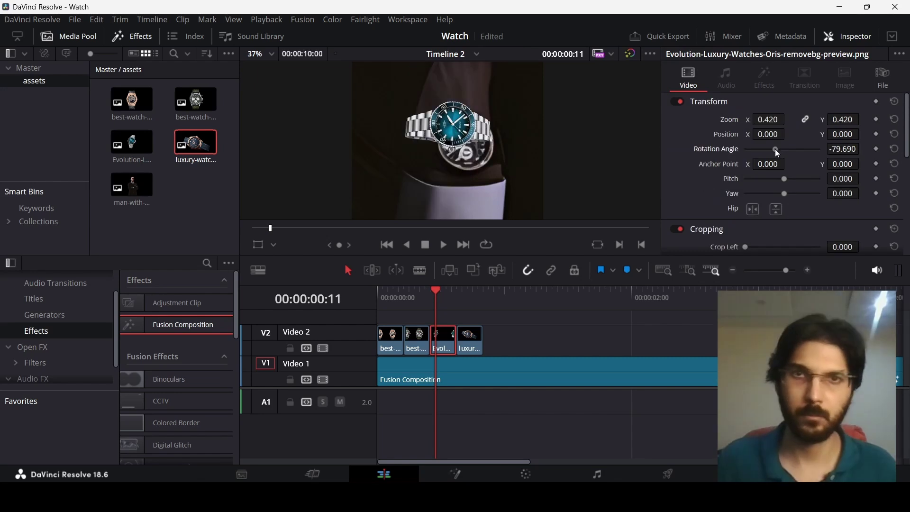
scroll(761, 176, "down", 4)
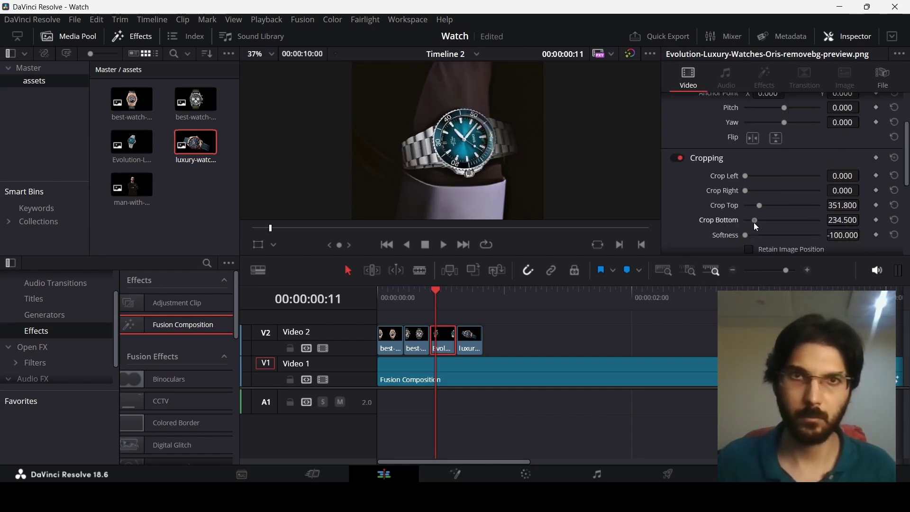
scroll(754, 222, "up", 2)
scroll(750, 167, "down", 3)
scroll(764, 187, "up", 4)
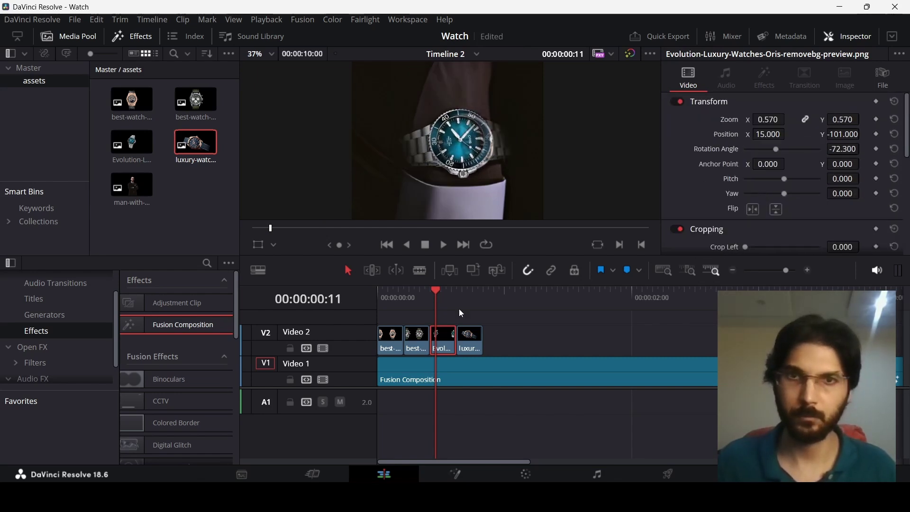
Fit the fourth watch clip over the wrist with Zoom 0.330, Position X 24, Y -133, Rotation Angle -154.210 and Crop Left 527.597.
left_click(458, 306)
left_click_drag(786, 149, 768, 142)
scroll(780, 164, "down", 4)
scroll(758, 156, "up", 4)
scroll(767, 150, "down", 4)
scroll(769, 141, "up", 4)
key("ctrl+z")
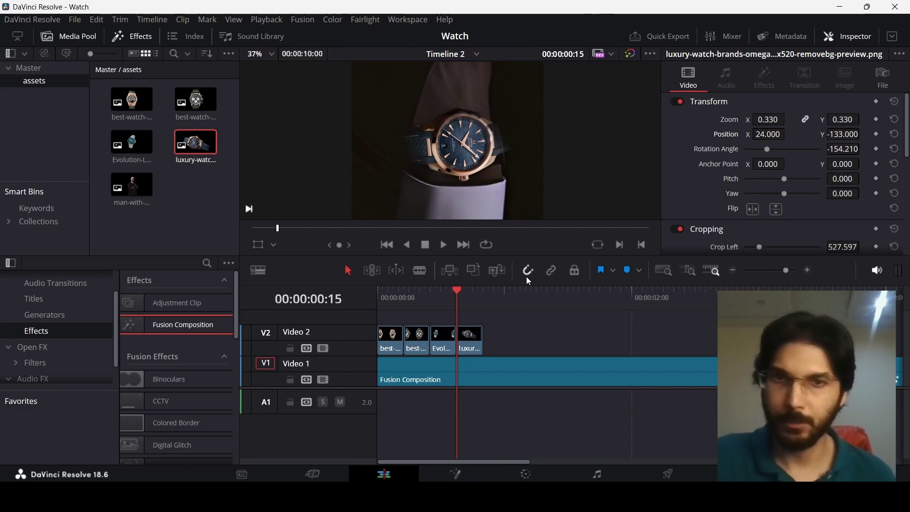
Add an Adjustment Clip on a new Video 3 track above the watch clips, starting at the timeline start.
left_click_drag(459, 300, 378, 300)
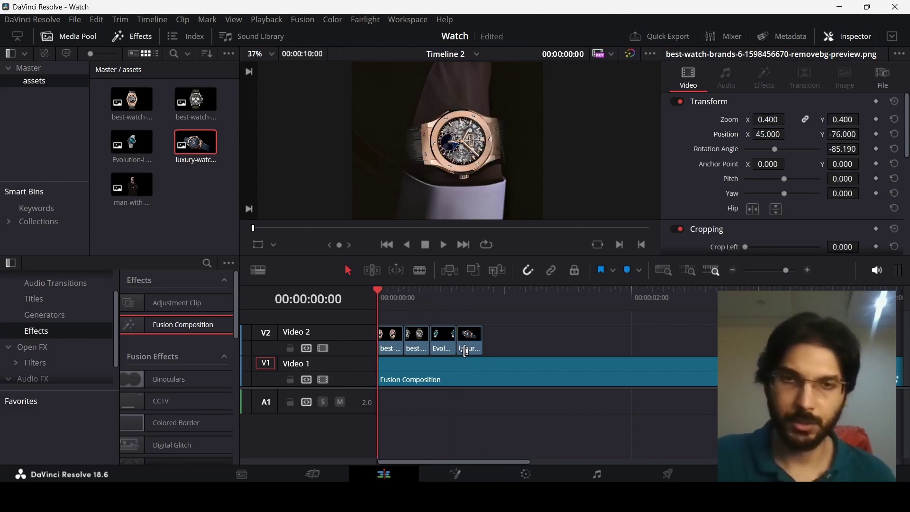
left_click(349, 389)
scroll(349, 389, "up", 2)
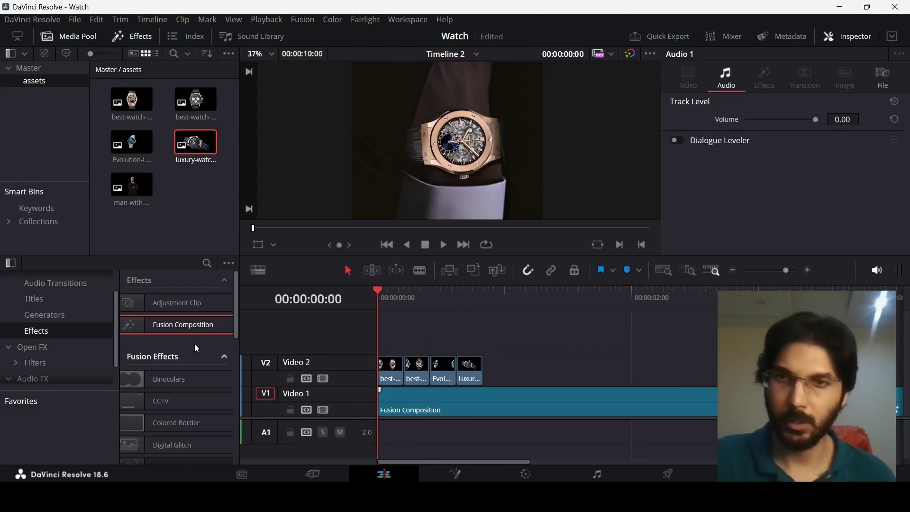
left_click_drag(178, 302, 382, 335)
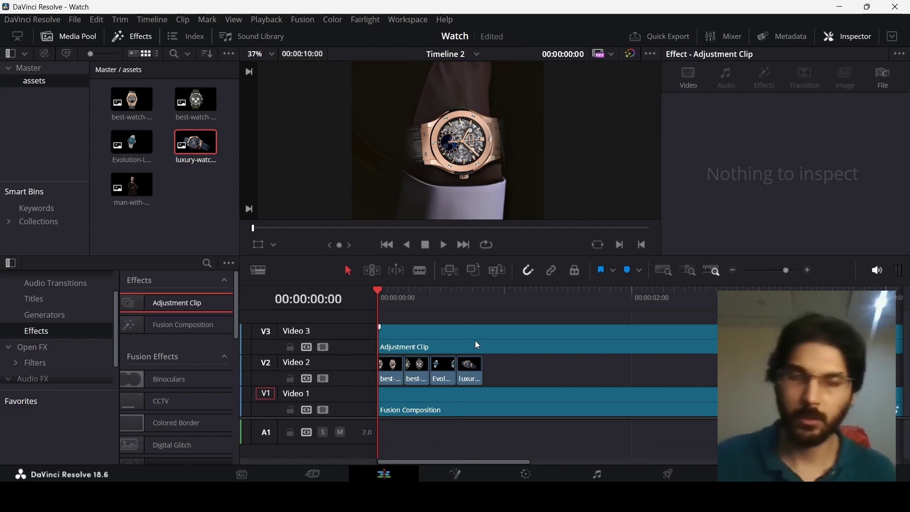
Cut the adjustment clip where the last watch clip ends, at 00:20, and delete the remainder.
key("b")
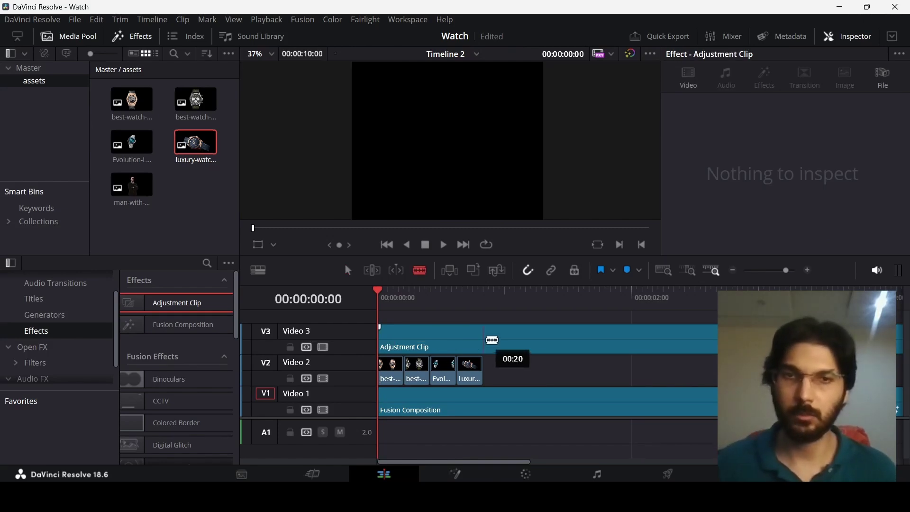
left_click(483, 342)
key("a")
left_click(516, 342)
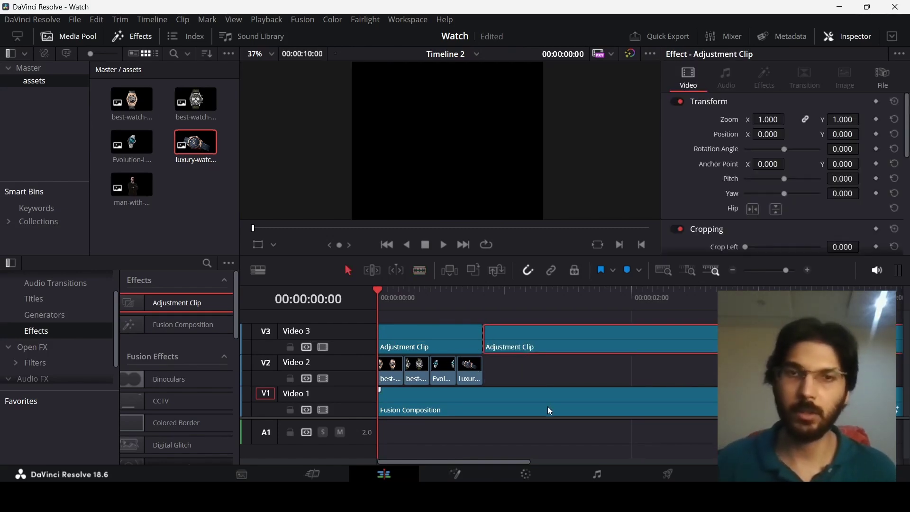
key("Delete")
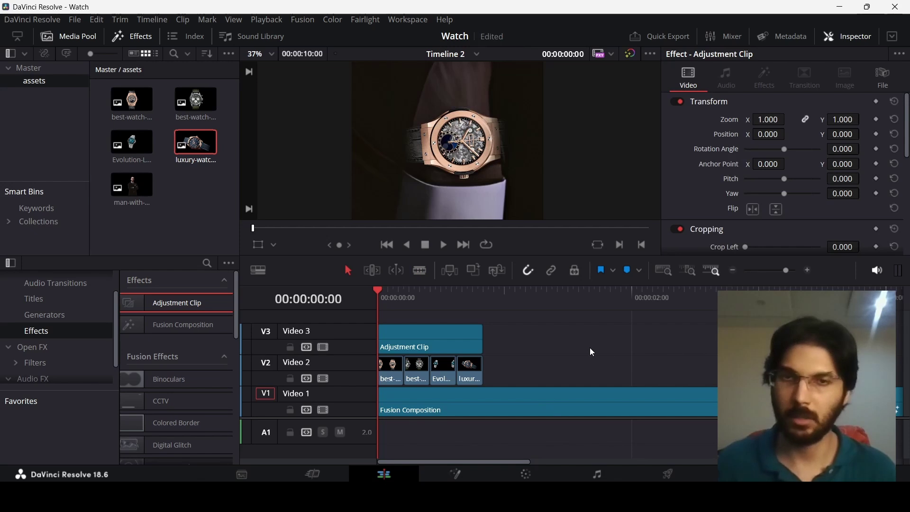
Apply the Open FX Zoom Blur effect to the adjustment clip.
left_click(429, 346)
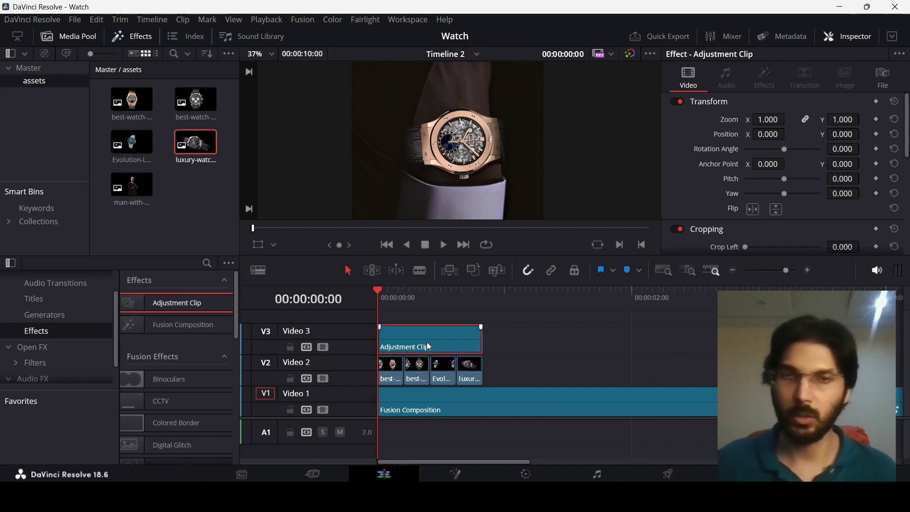
left_click(31, 349)
left_click_drag(176, 433, 418, 345)
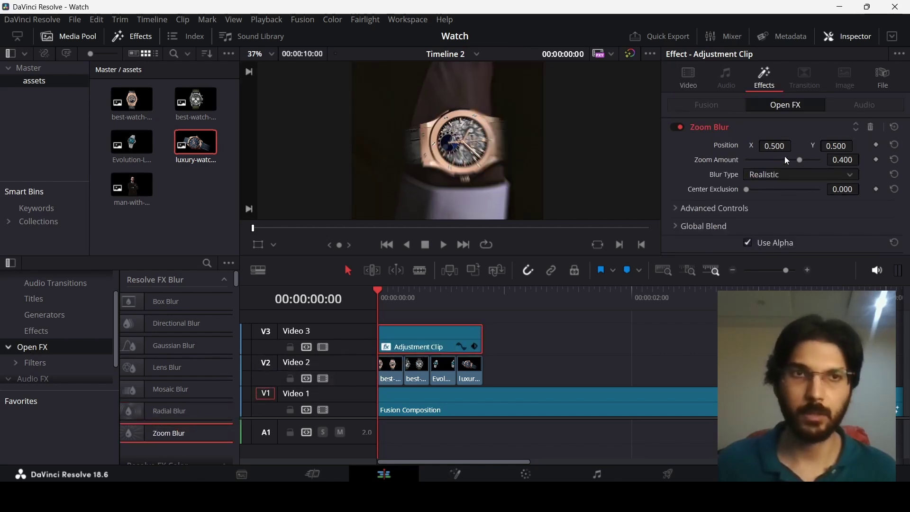
Try Zoom Blur's Zoom Amount at 0.597 and 1.000 and scrub through the watch clips.
mouse_move(801, 159)
left_mouse_down()
mouse_move(816, 158)
mouse_move(798, 164)
mouse_move(808, 164)
left_mouse_up()
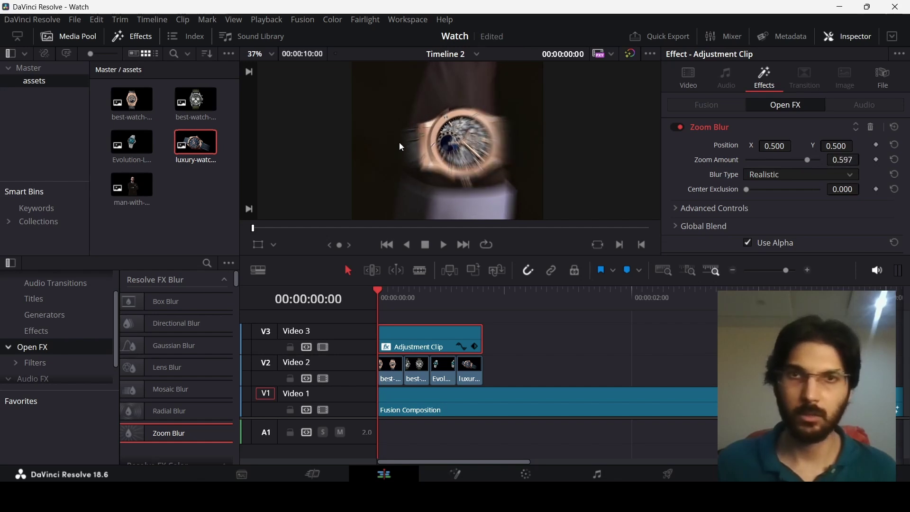
scroll(427, 143, "down", 4)
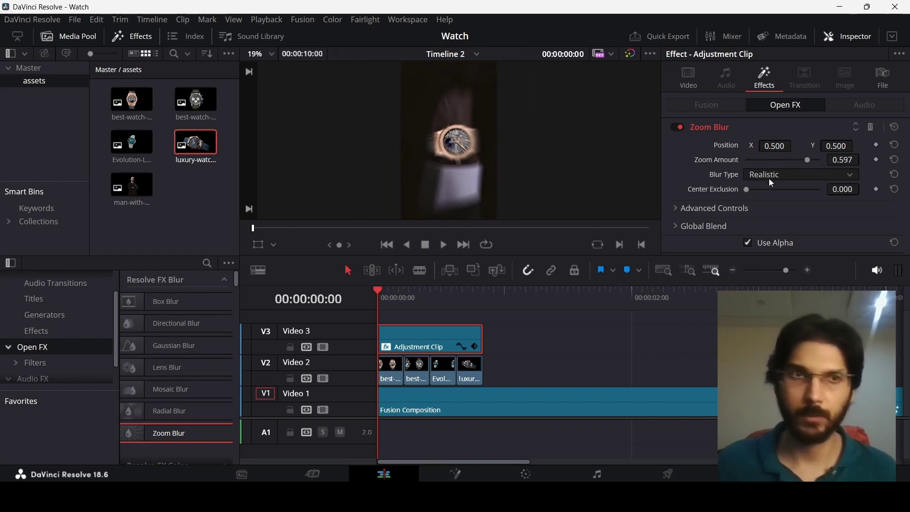
left_click_drag(807, 161, 828, 161)
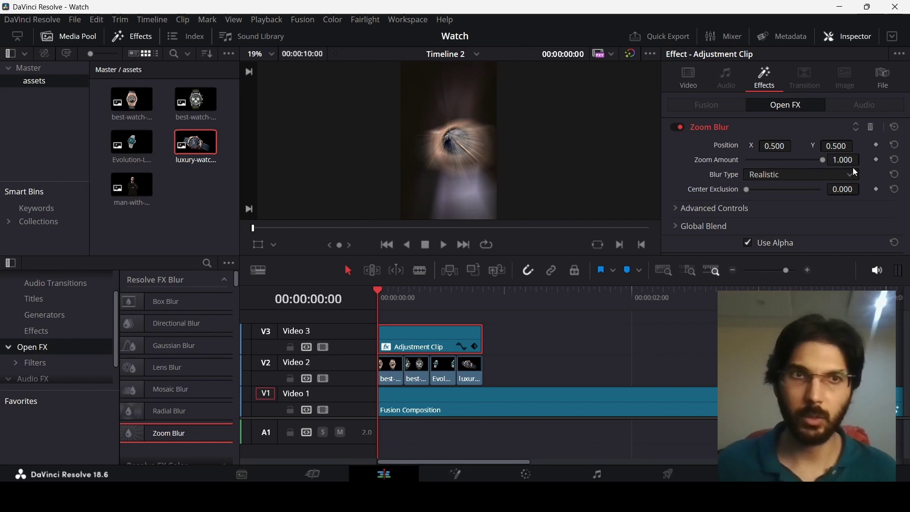
left_click(404, 294)
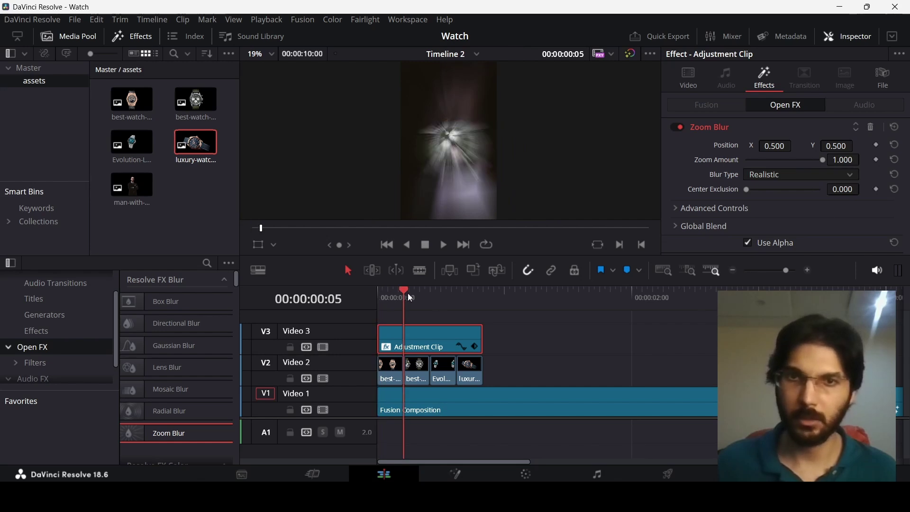
left_click_drag(411, 298, 478, 299)
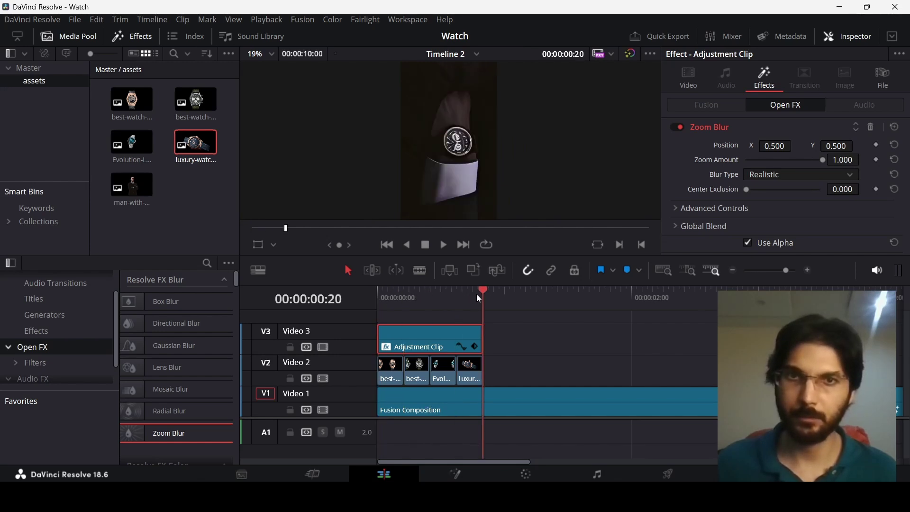
Reset Zoom Blur's Zoom Amount to 0.000 and play the watch sequence from the timeline start.
double_click(816, 166)
key("Home")
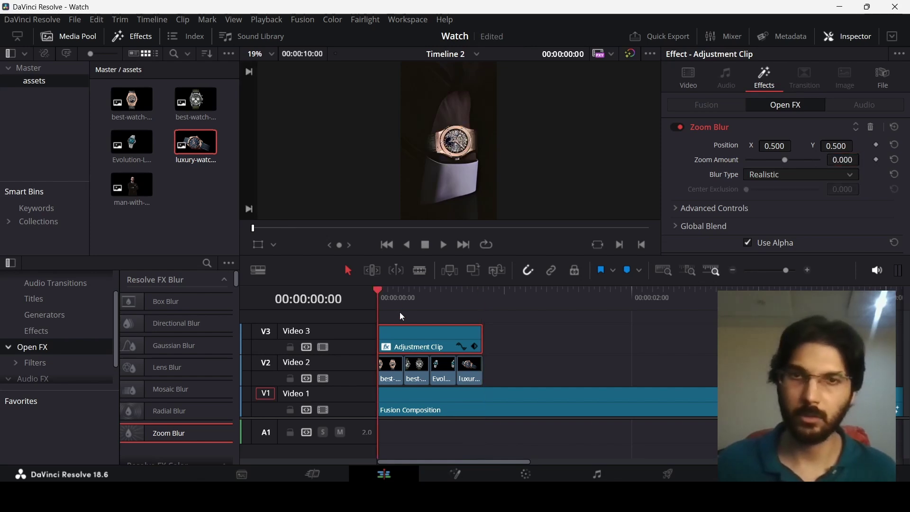
key("space")
key("space")
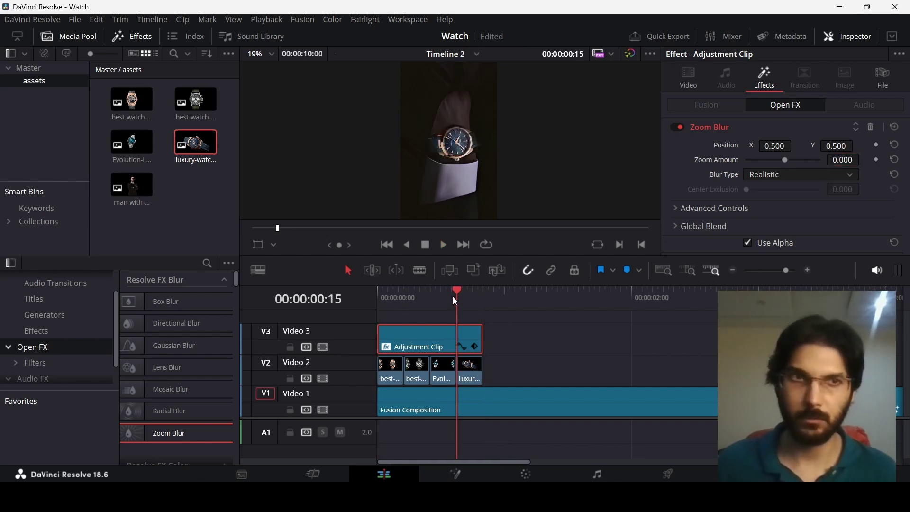
left_click_drag(454, 297, 378, 299)
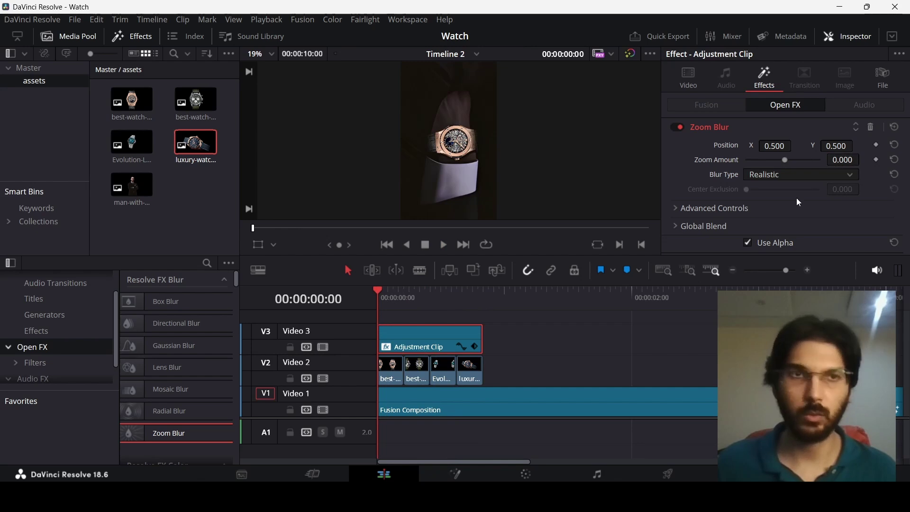
Keyframe Zoom Blur's Zoom Amount at 0.000 on 00:00:00:20 and at 1.000 on the timeline start.
left_click(479, 299)
left_click(877, 160)
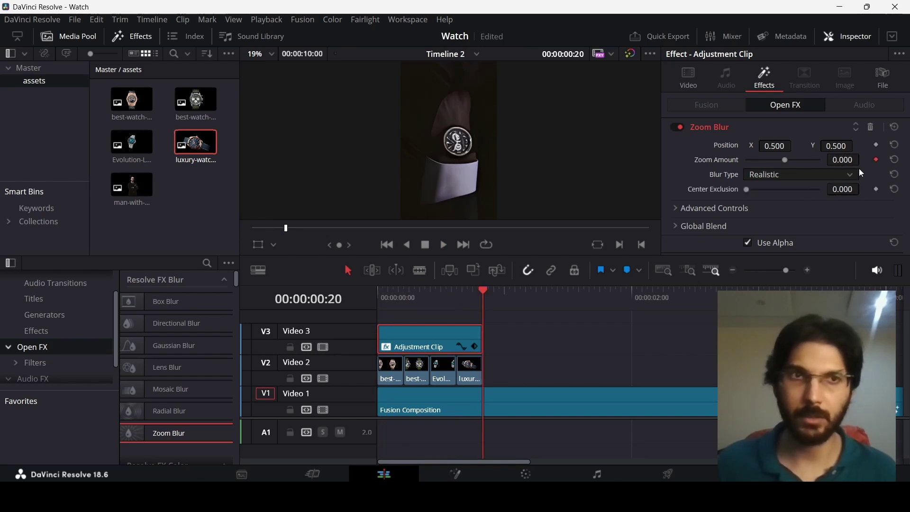
left_click(380, 299)
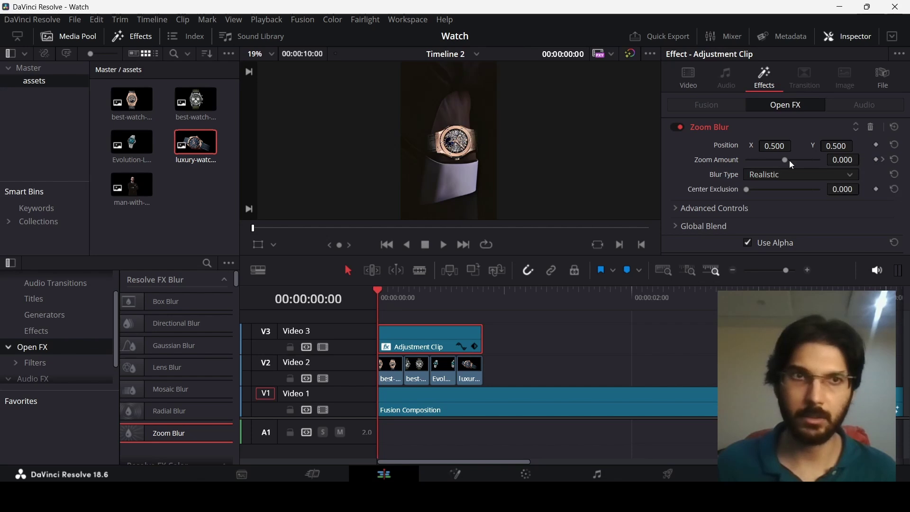
left_click_drag(789, 160, 857, 160)
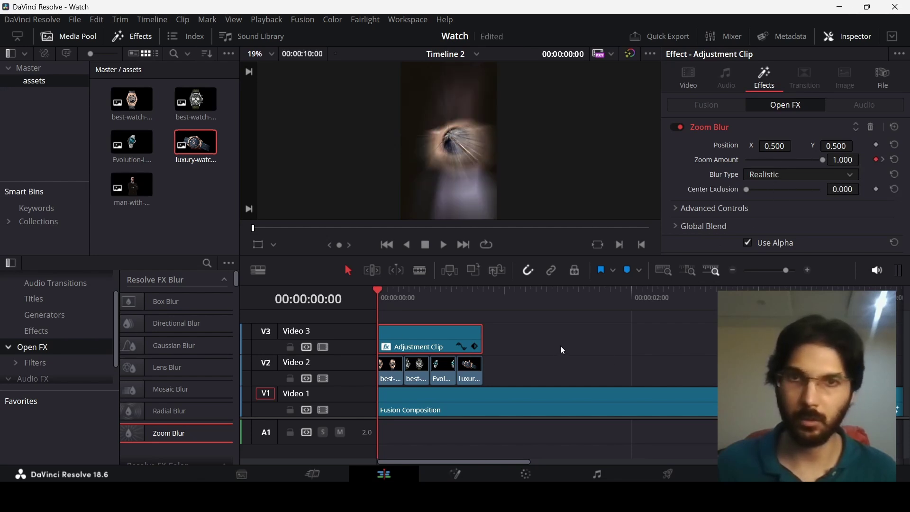
Play the sequence repeatedly from the timeline start to check the animated zoom blur and the zoom-out.
key("space")
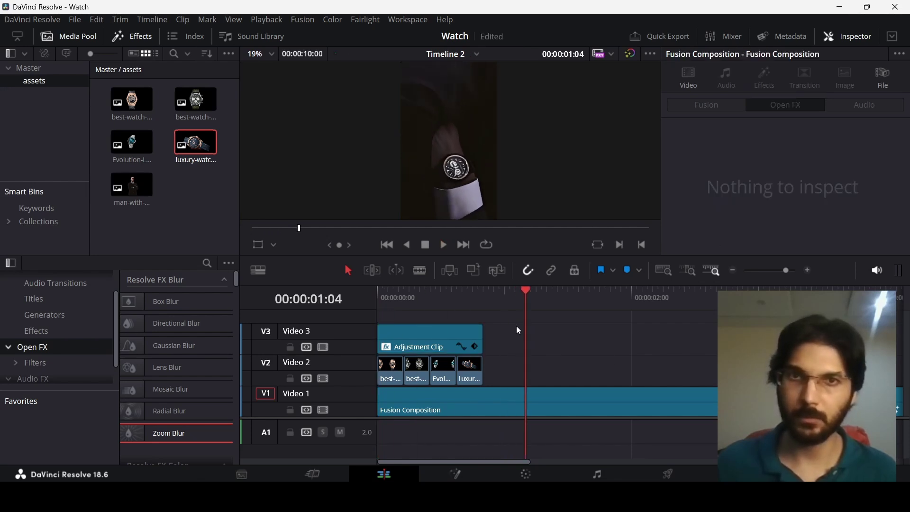
left_click(380, 298)
key("space")
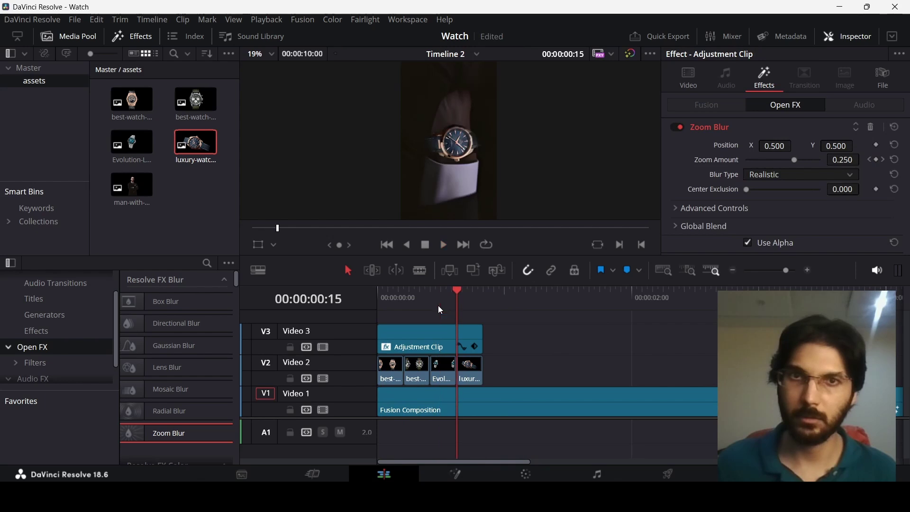
key("Down")
left_click_drag(484, 300, 380, 300)
key("space")
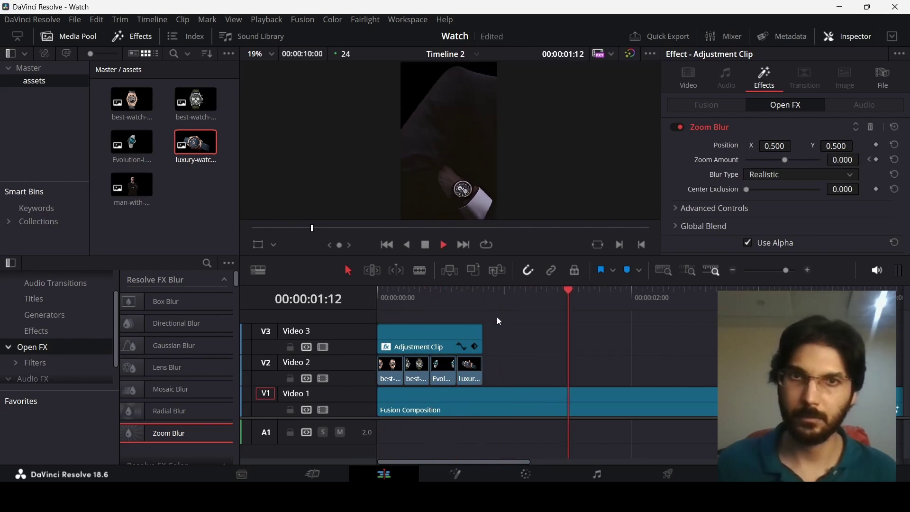
key("ctrl+minus")
key("space")
Keyframe the lower Fusion Composition clip's Zoom at 1.000 and Position at 0.000 on 00:00:03:00.
key("Left")
key("Left")
key("Left")
key("Left")
key("Left")
key("Left")
key("Left")
key("Left")
key("Left")
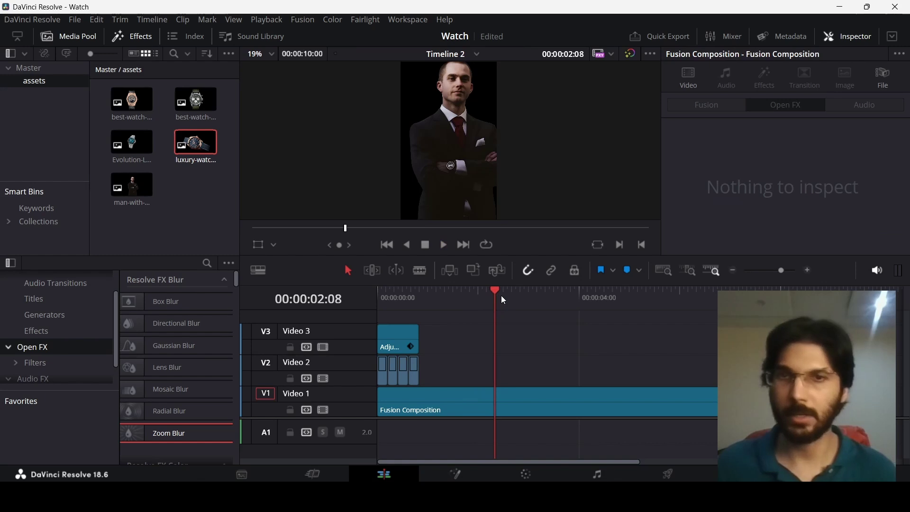
scroll(466, 129, "down", 3)
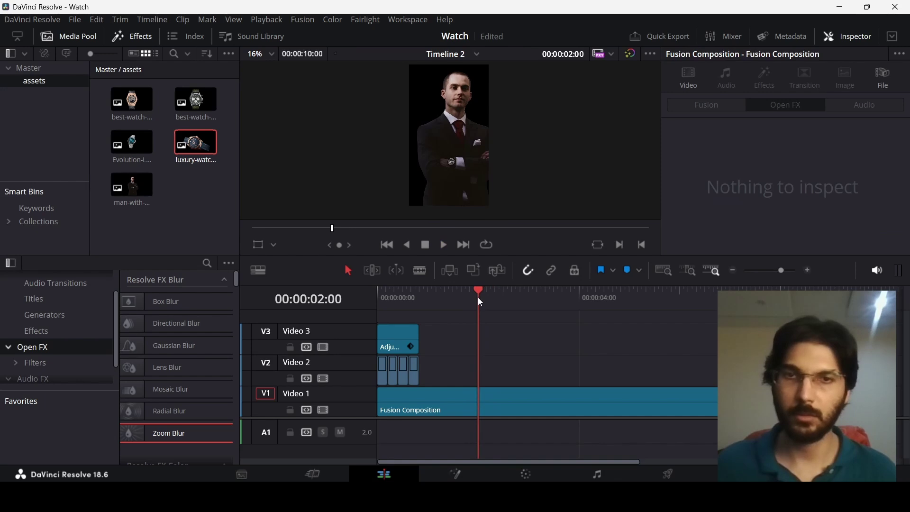
left_click_drag(478, 298, 530, 299)
left_click(588, 399)
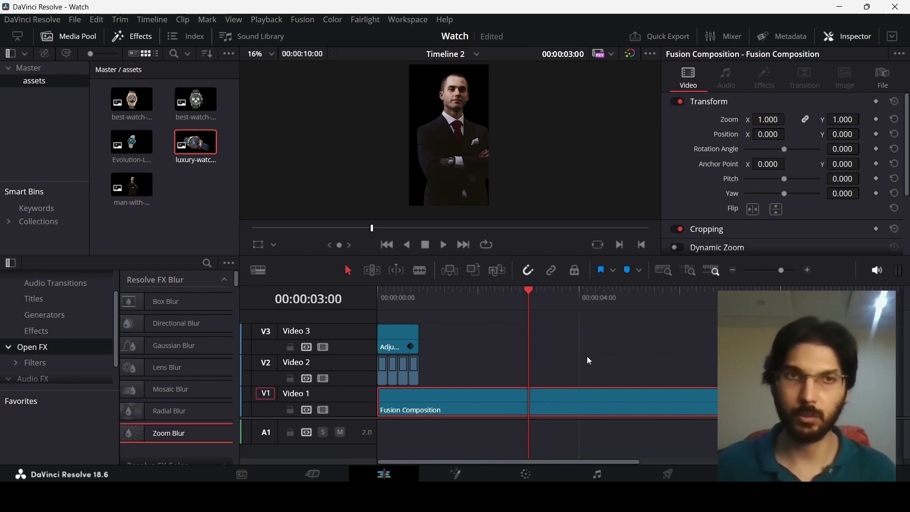
left_click(877, 120)
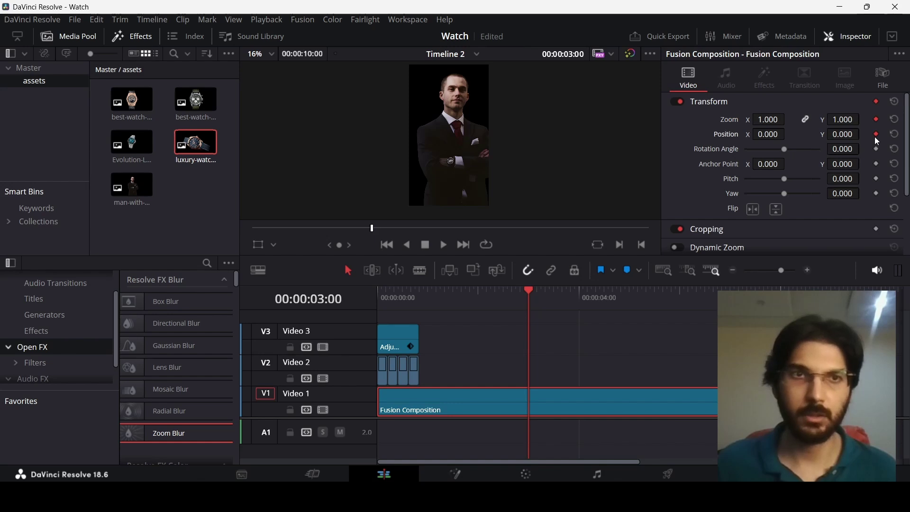
Keyframe the clip's Zoom at 1.940 and Position at X 665, Y -665 on 00:00:04:00.
left_click_drag(536, 296, 569, 293)
key("Right")
key("Right")
key("Right")
key("Right")
key("Right")
key("Right")
key("Left")
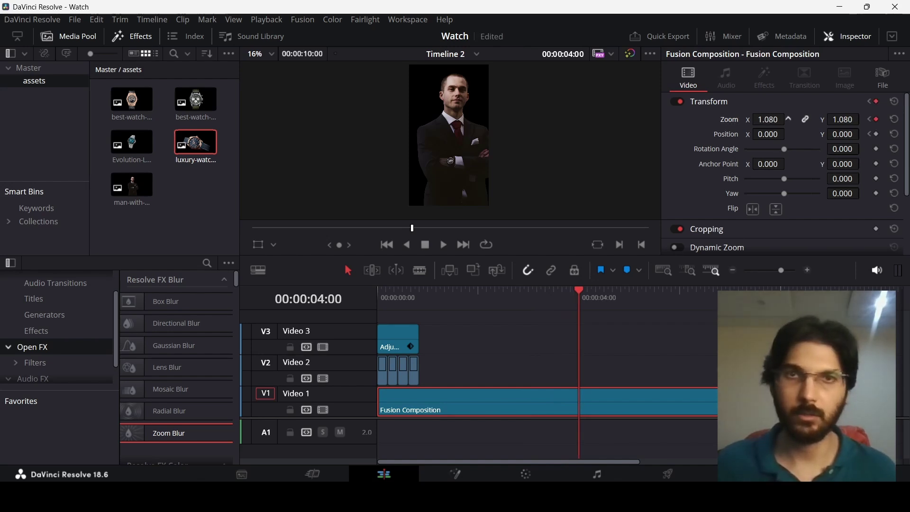
mouse_move(769, 119)
left_mouse_down()
mouse_move(789, 119)
mouse_move(763, 123)
mouse_move(782, 134)
mouse_move(769, 135)
left_mouse_up()
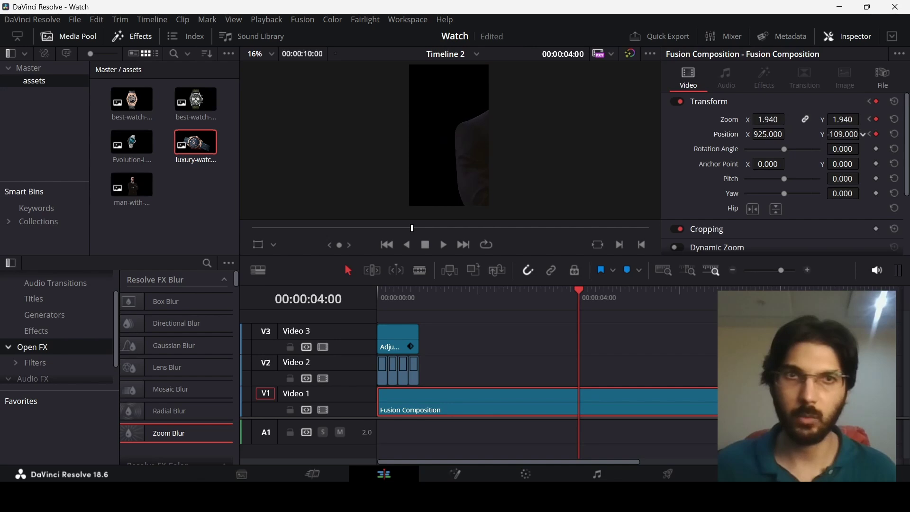
left_click_drag(863, 135, 862, 135)
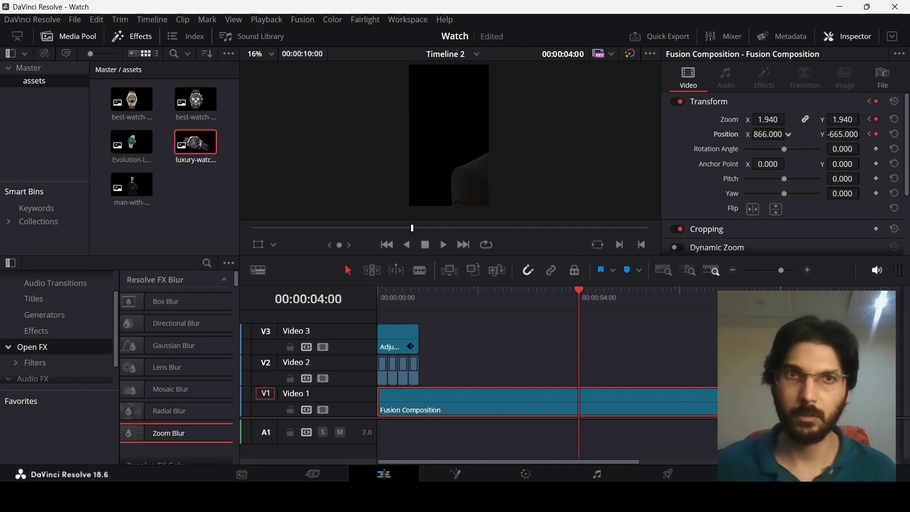
left_click_drag(790, 135, 790, 134)
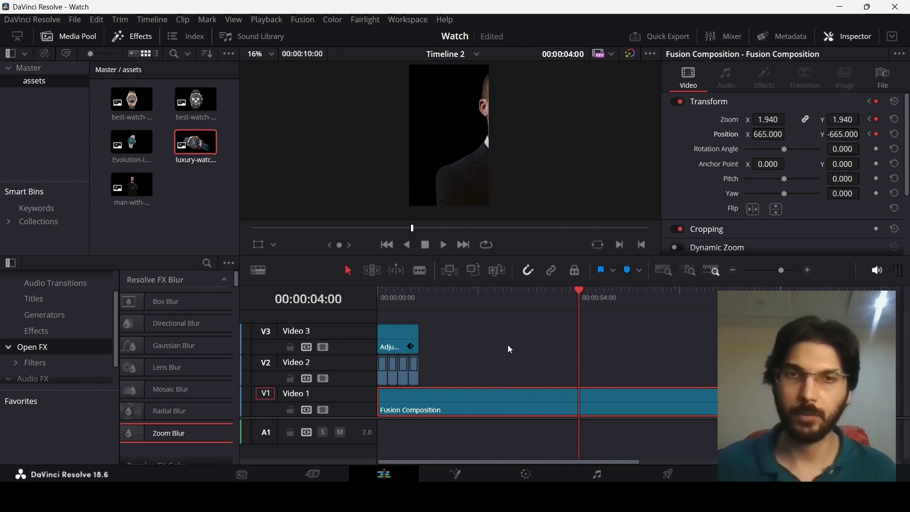
Play the timeline from shortly before 00:00:02:00 to check the man's zoom and shift.
left_click(460, 298)
key("space")
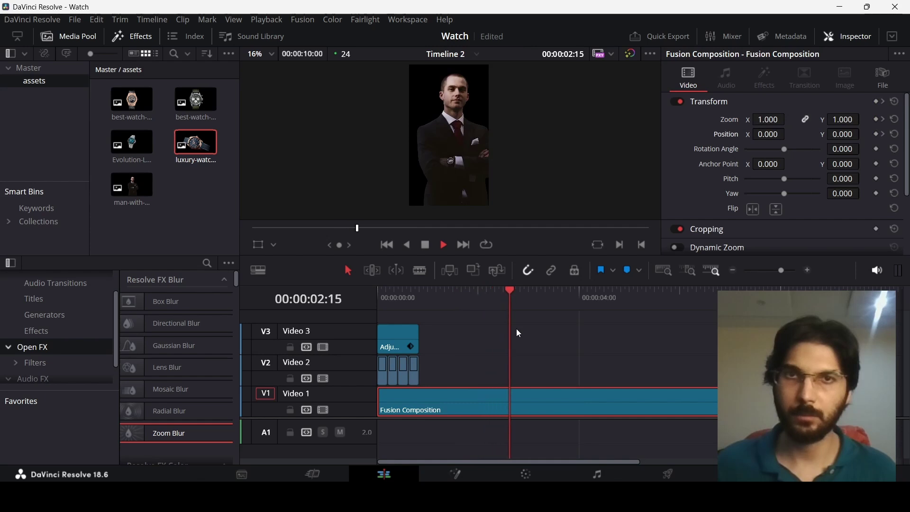
key("space")
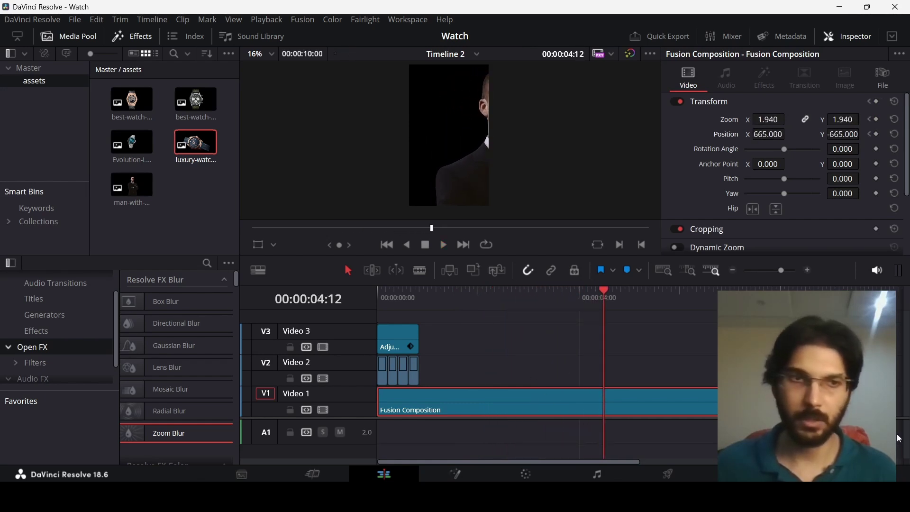
Show the clip's Zoom X curve and smooth it with an ease-in at 00:00:04:00 and an ease-out at 00:00:03:00.
key("ctrl+minus")
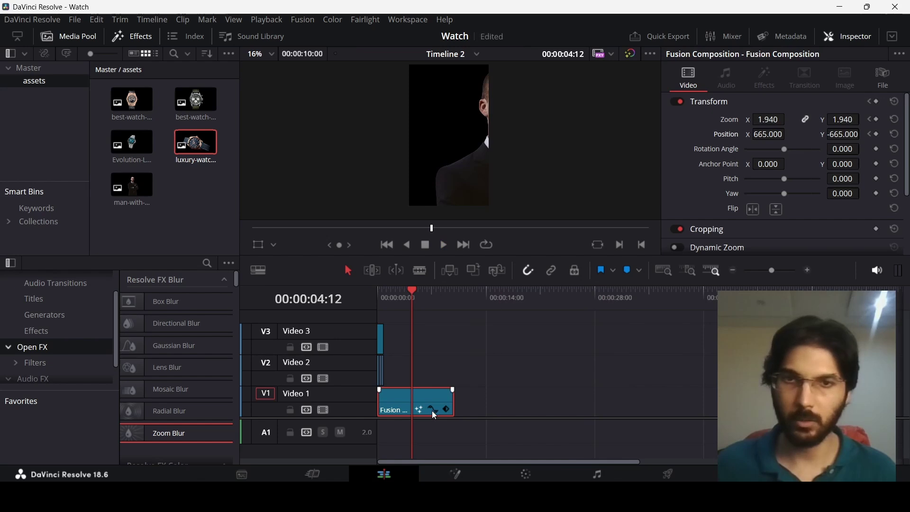
left_click(432, 411)
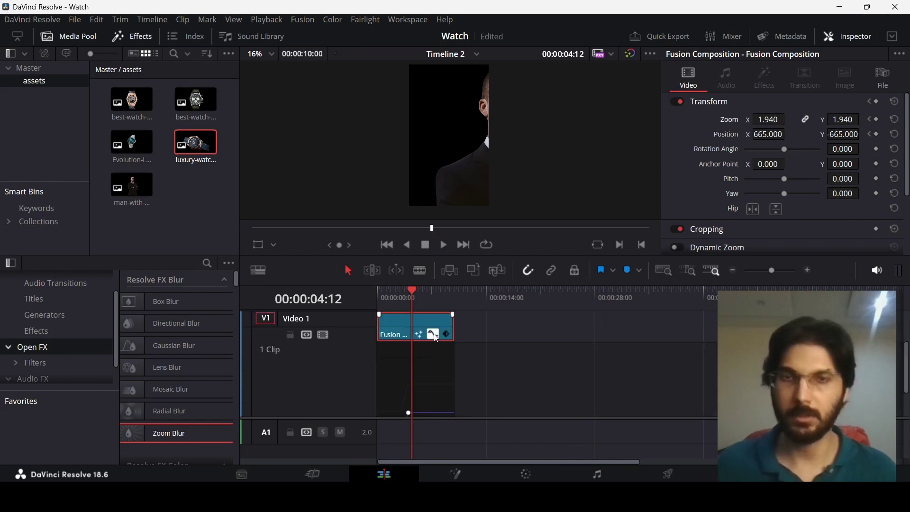
scroll(436, 351, "down", 2)
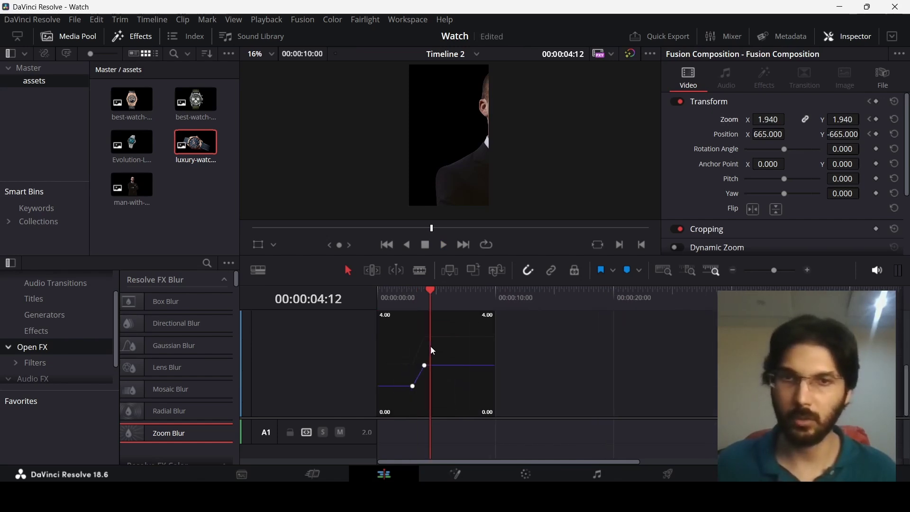
key("ctrl+equal")
scroll(568, 334, "up", 2)
scroll(564, 341, "down", 1)
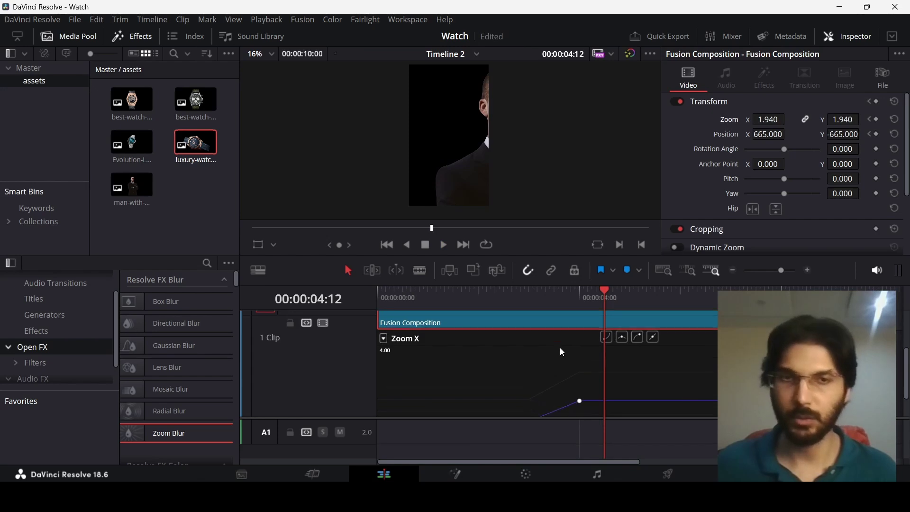
left_click(578, 389)
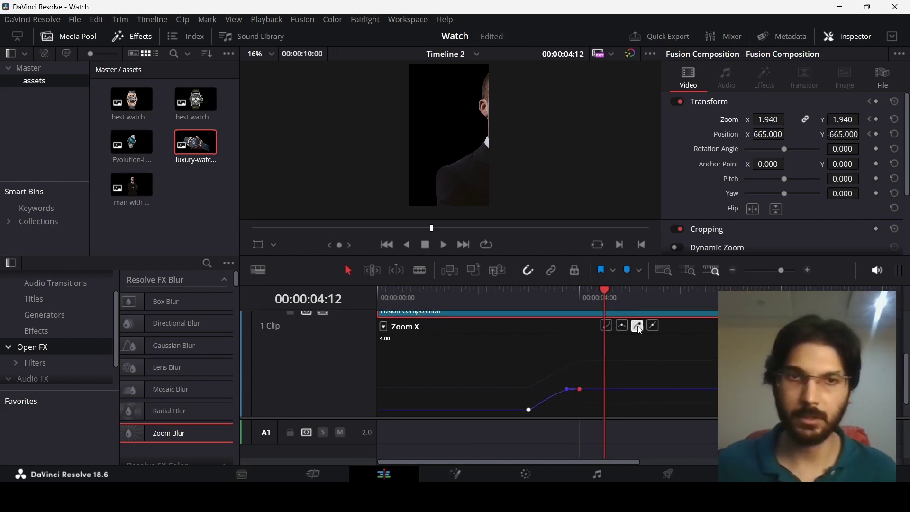
left_click(529, 410)
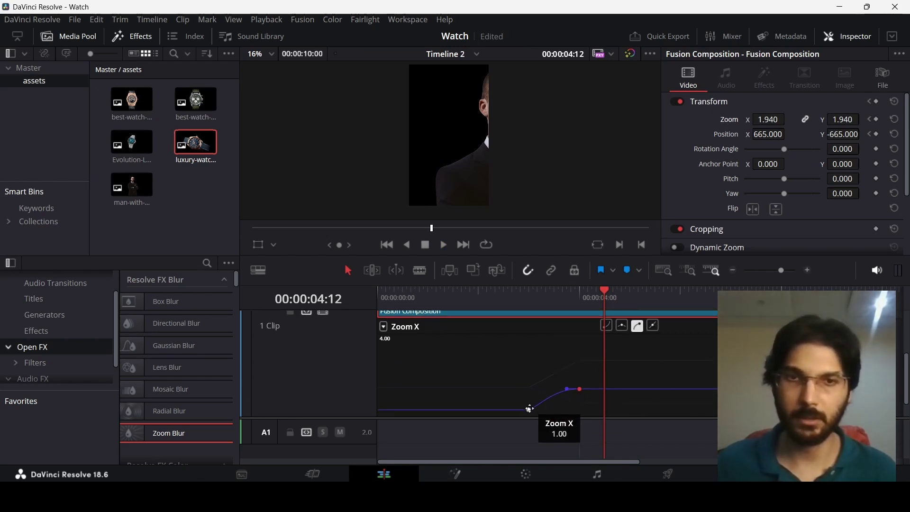
left_click(608, 326)
Play the eased zoom, hide the clip's curve editor, and play the move once more.
left_click(510, 299)
key("space")
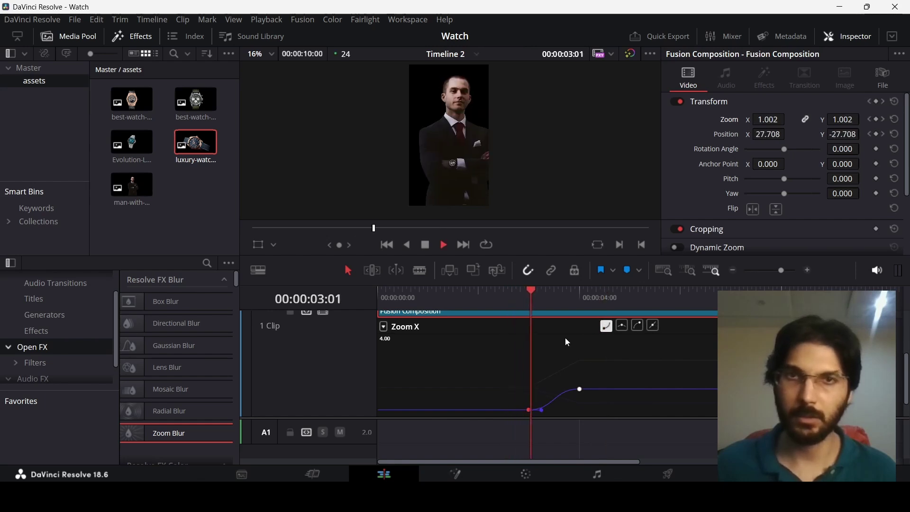
key("space")
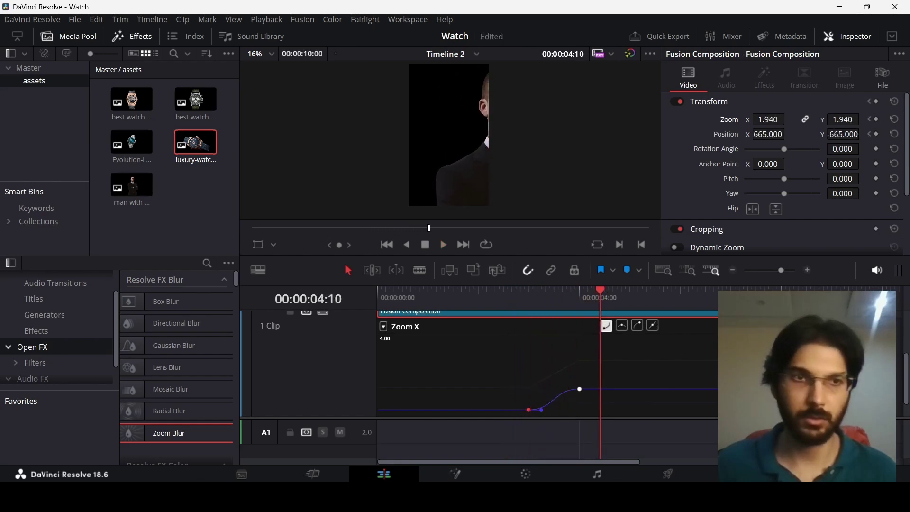
key("shift+c")
left_click(467, 299)
key("space")
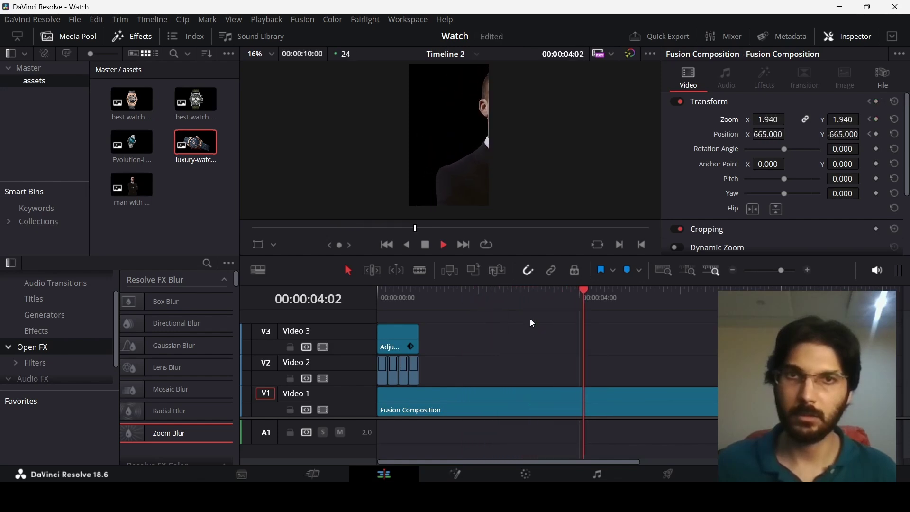
Add a Fusion Composition on Video 2 at 00:00:04:00 and extend it to the end of the Video 1 clip.
key("shift+z")
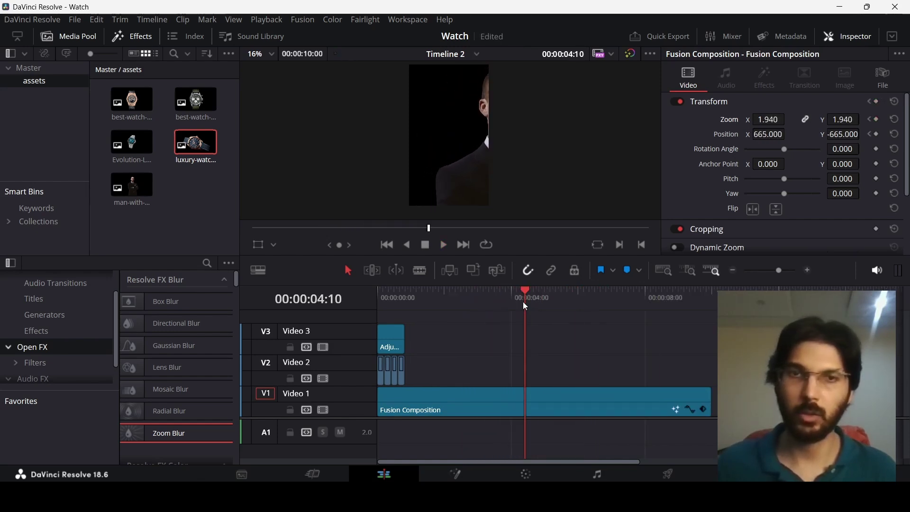
left_click_drag(524, 302, 511, 305)
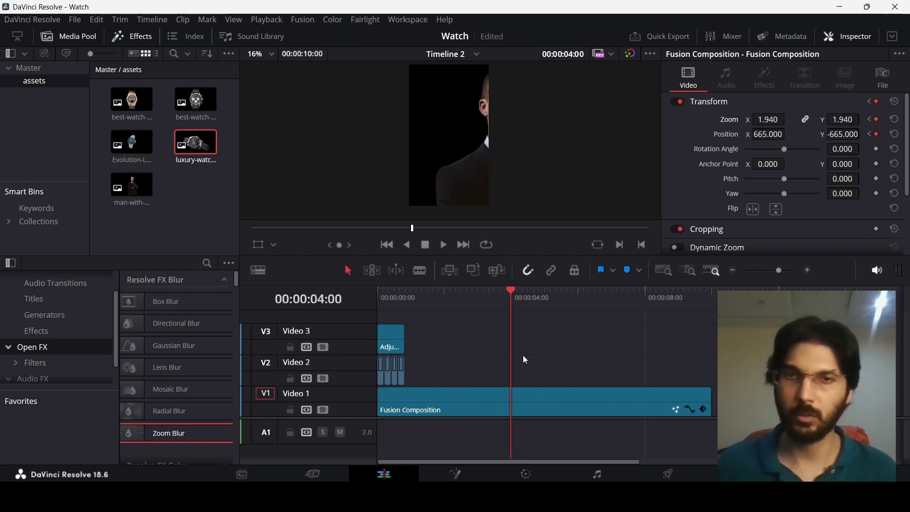
left_click_drag(154, 331, 508, 361)
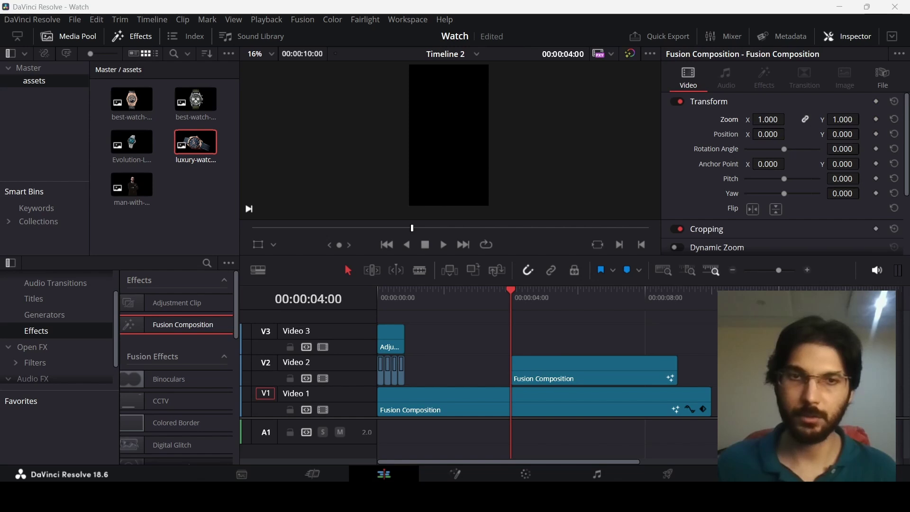
left_click_drag(673, 380, 710, 379)
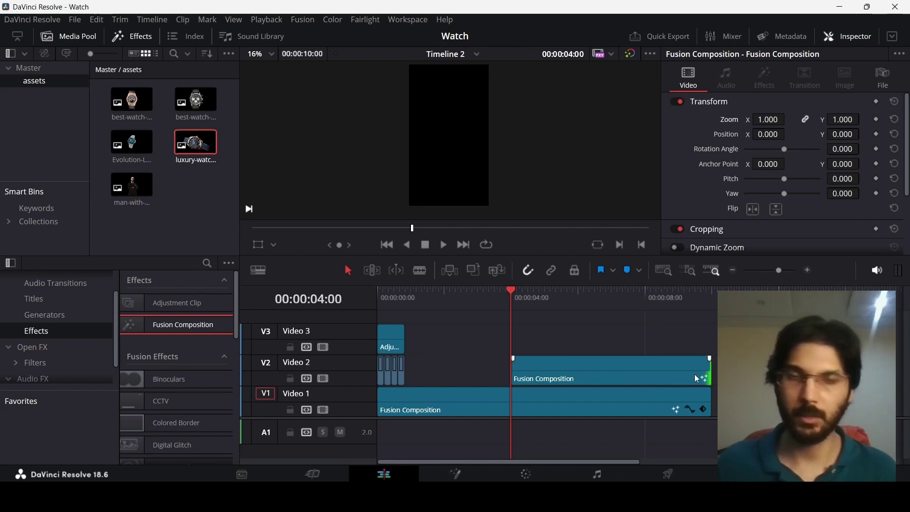
Open the new composition on the Fusion page and feed MediaOut1 with a text node reading "COLLECTION".
right_click(530, 367)
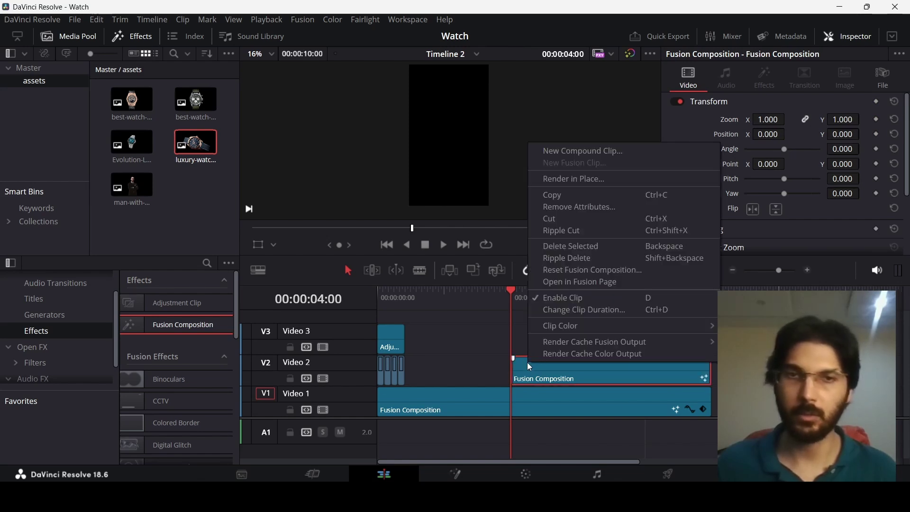
left_click(573, 282)
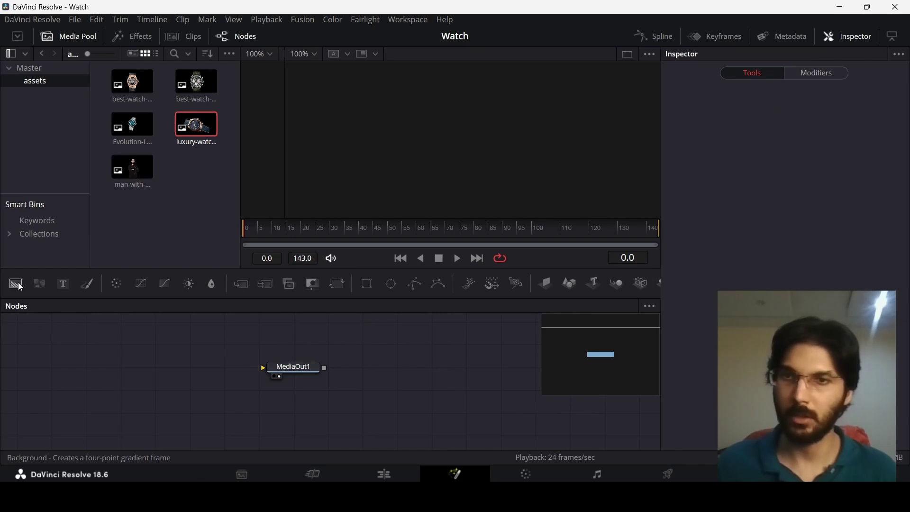
left_click_drag(63, 283, 406, 369)
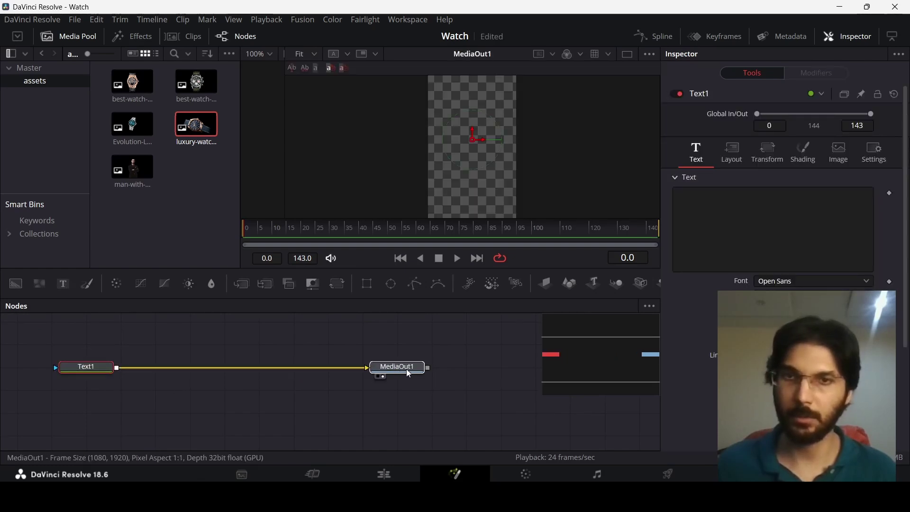
left_click(85, 368)
left_click(682, 227)
type("C")
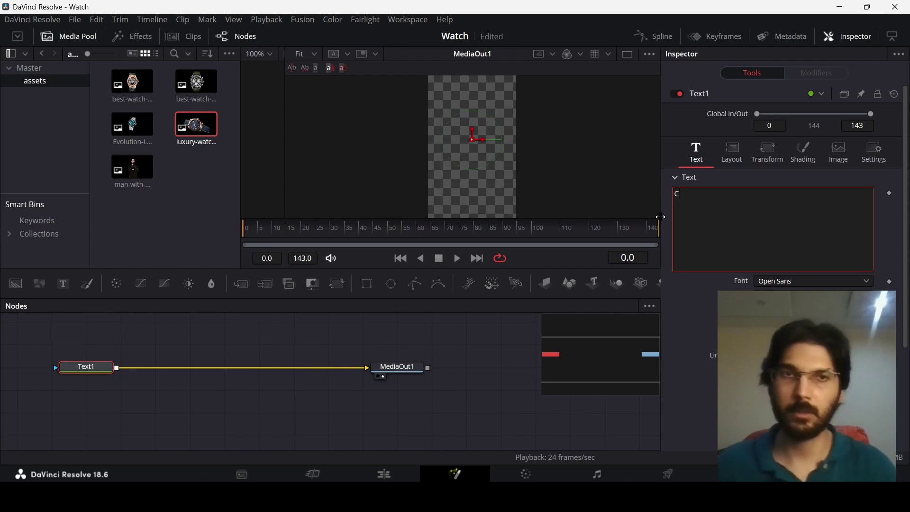
type("lOLLECTION")
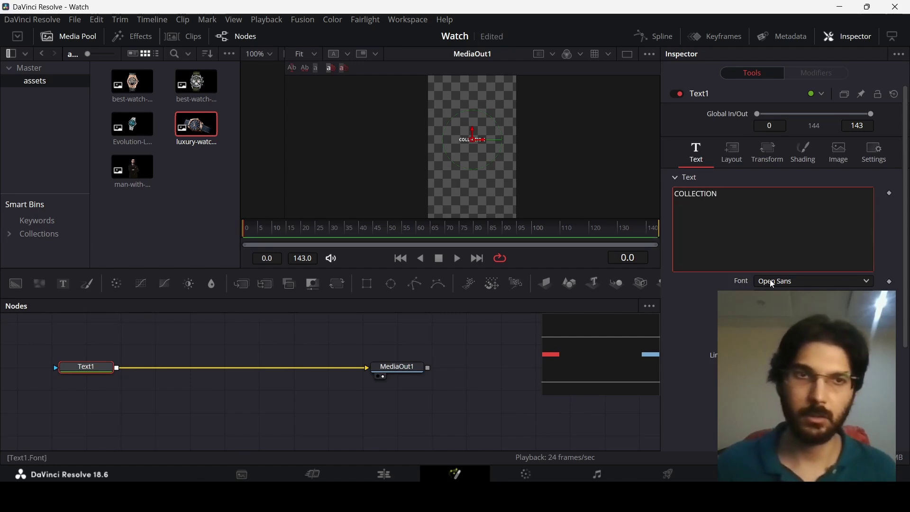
Format the COLLECTION text in Montserrat Black at size 0.2.
left_click(790, 283)
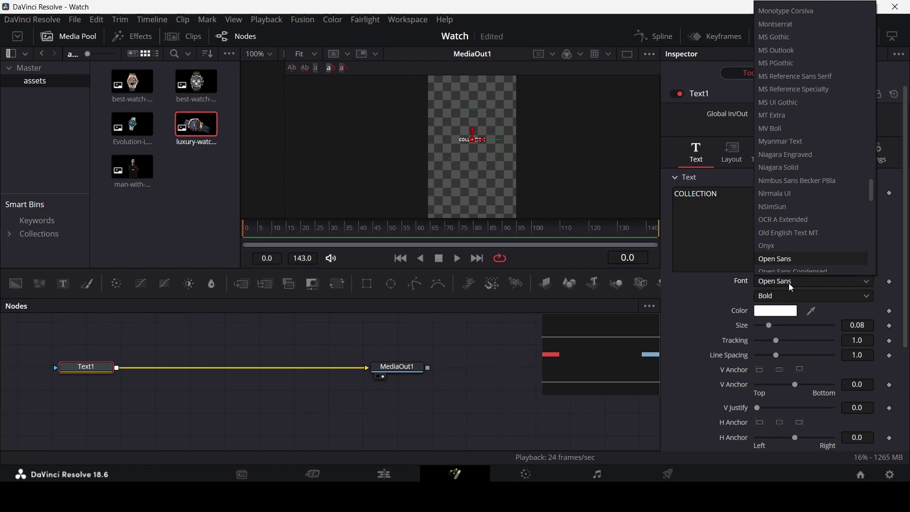
type("mont")
key("Return")
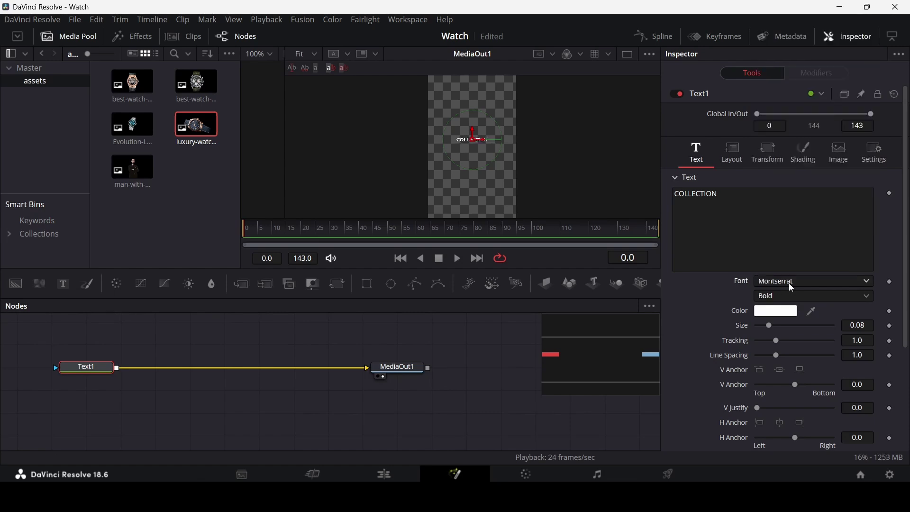
left_click(868, 327)
type("0.2")
key("Tab")
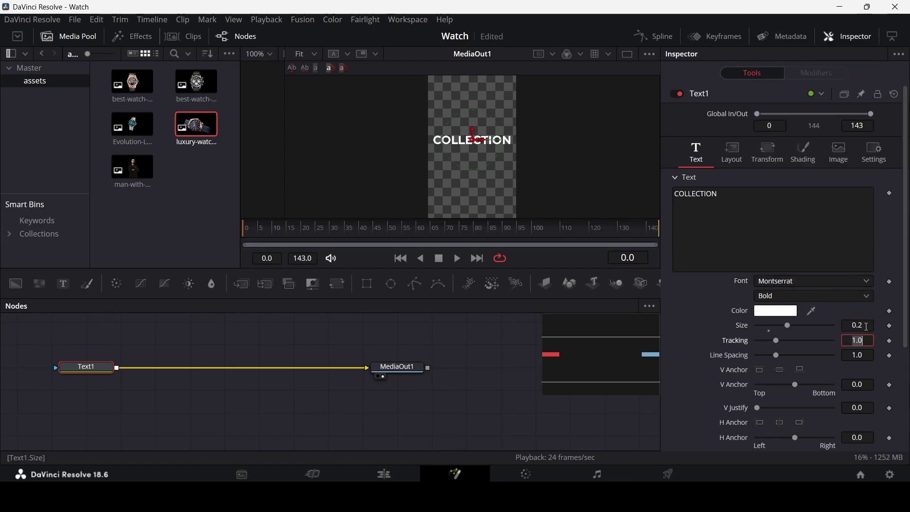
left_click(796, 295)
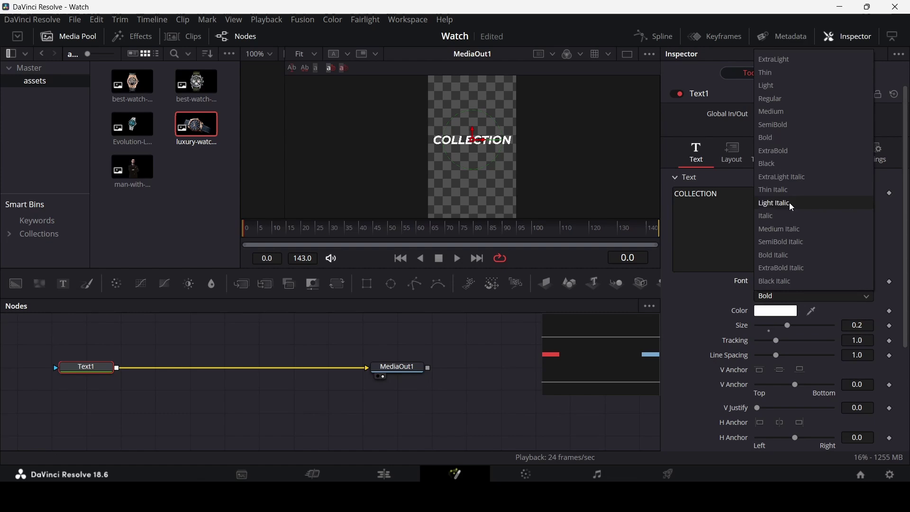
left_click(779, 165)
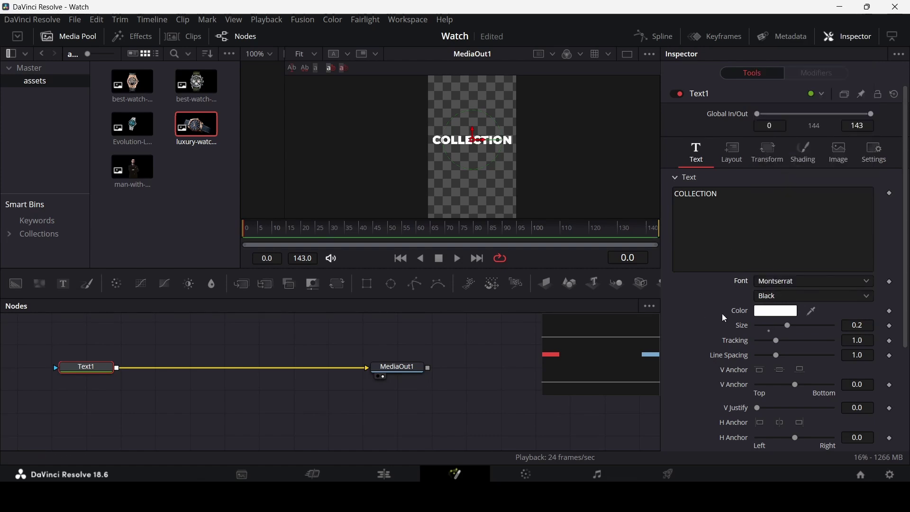
Add a second text node and merge it over the COLLECTION text.
left_click_drag(63, 283, 119, 396)
left_click(146, 340)
left_click(791, 229)
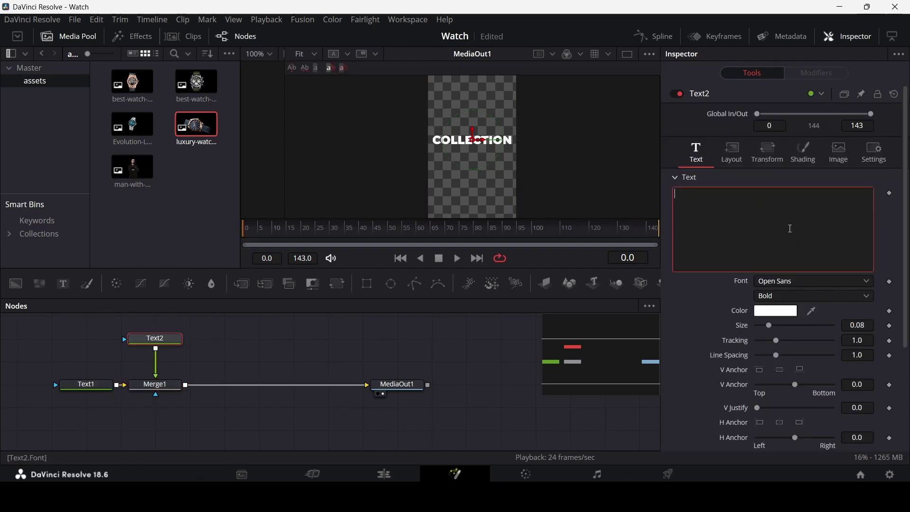
Paste the COLLECTION text node's settings onto the new text node and change its text to "WATCH".
left_click(87, 387)
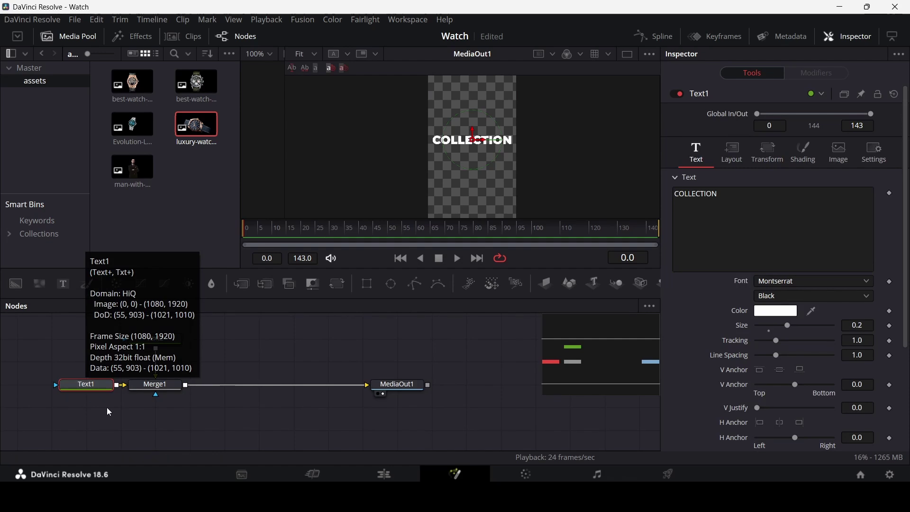
right_click(165, 341)
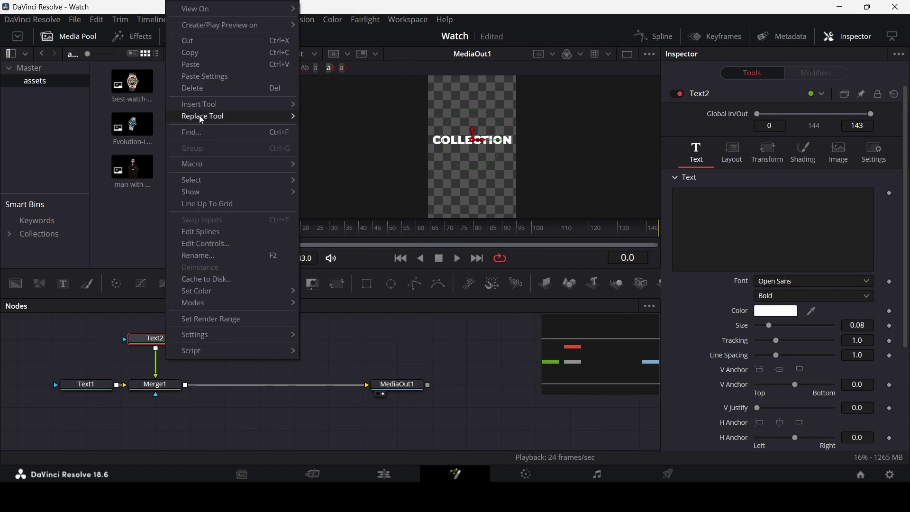
left_click(205, 76)
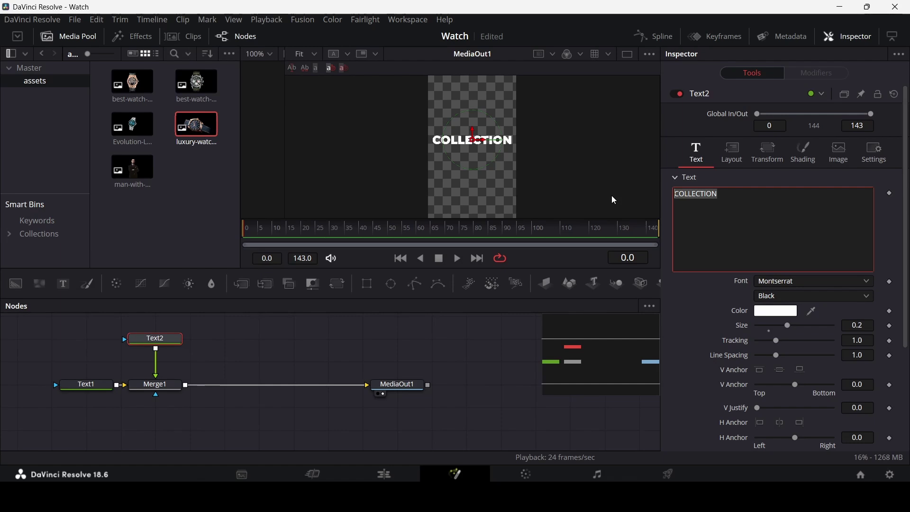
type("WATCH")
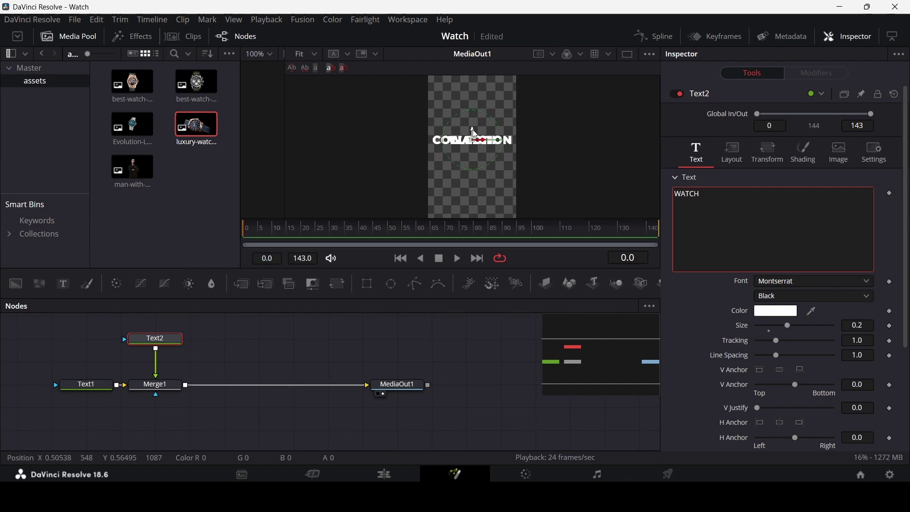
Set the WATCH text's size to 0.35 and place it directly above COLLECTION.
left_click_drag(474, 134, 471, 112)
left_click(871, 328)
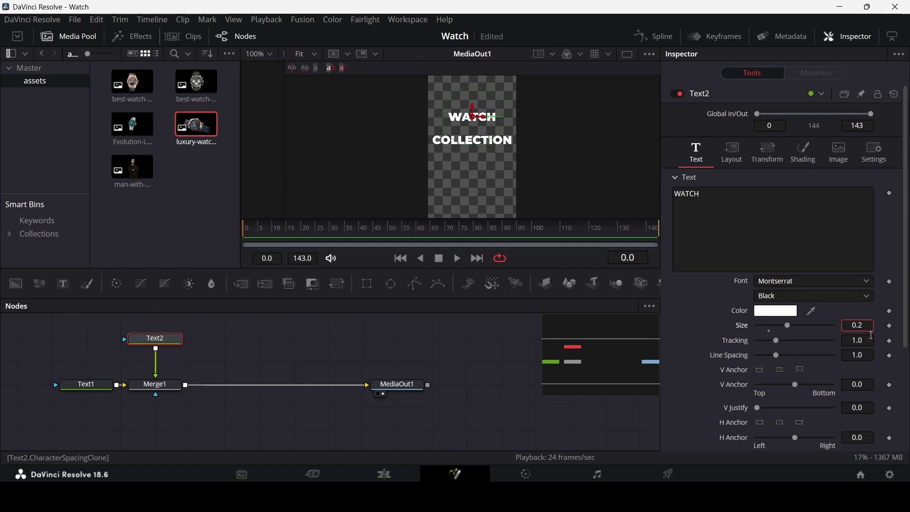
key("BackSpace")
type("35")
left_click(867, 340)
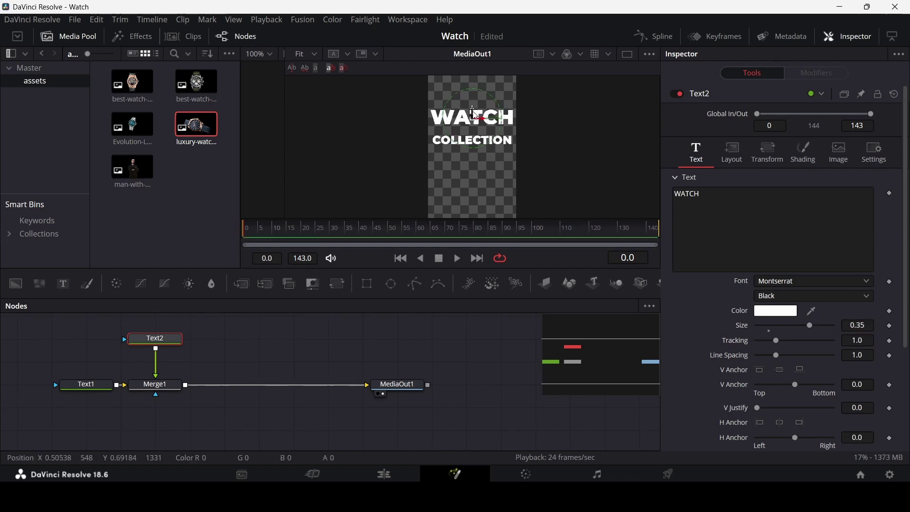
left_click_drag(478, 113, 478, 122)
left_click(278, 352)
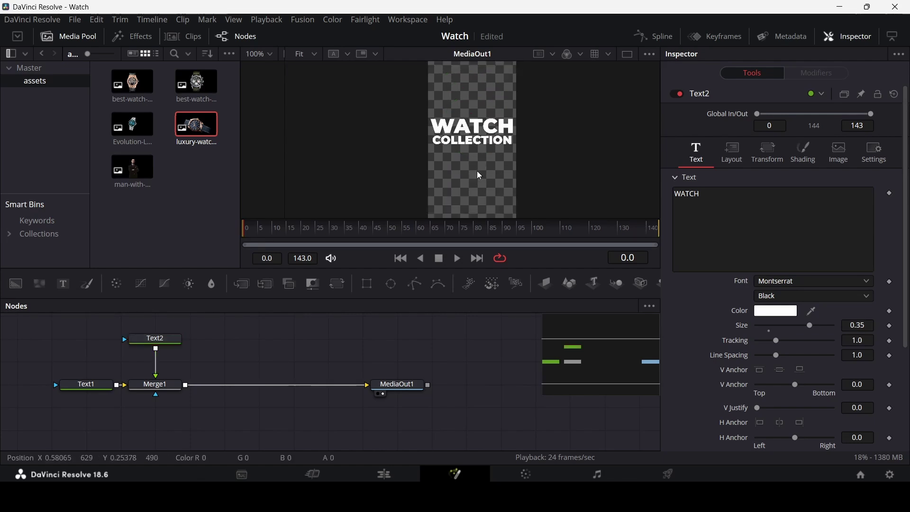
Raise WATCH to about Y 0.81 near the top of the frame and move COLLECTION up directly beneath it.
left_click(155, 338)
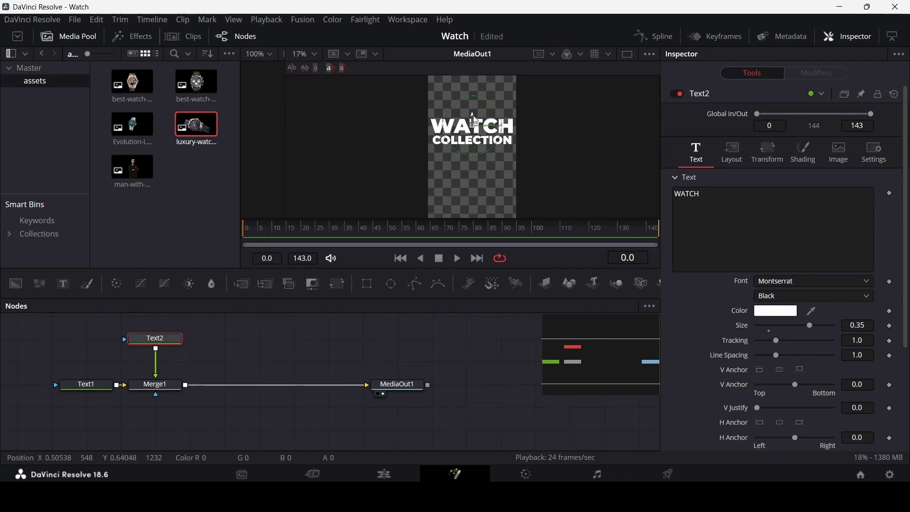
left_click_drag(472, 116, 474, 88)
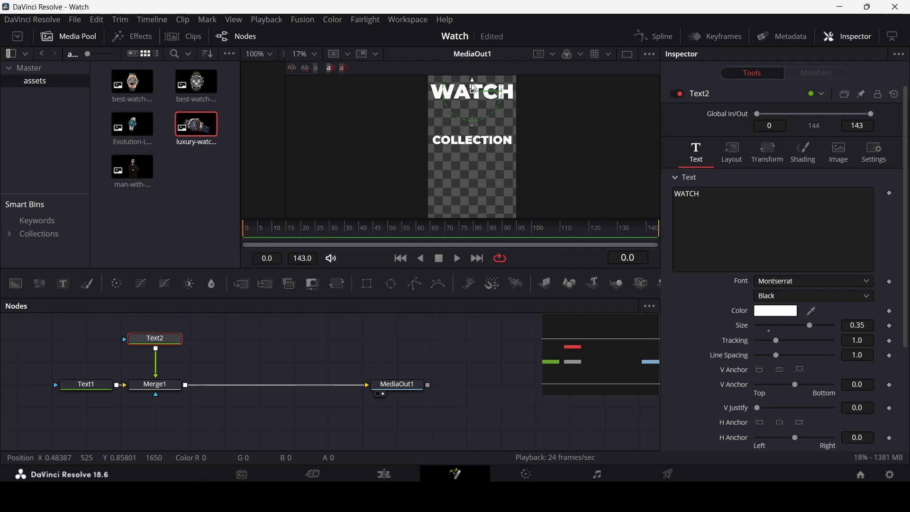
left_click(85, 384)
left_click_drag(471, 139, 475, 106)
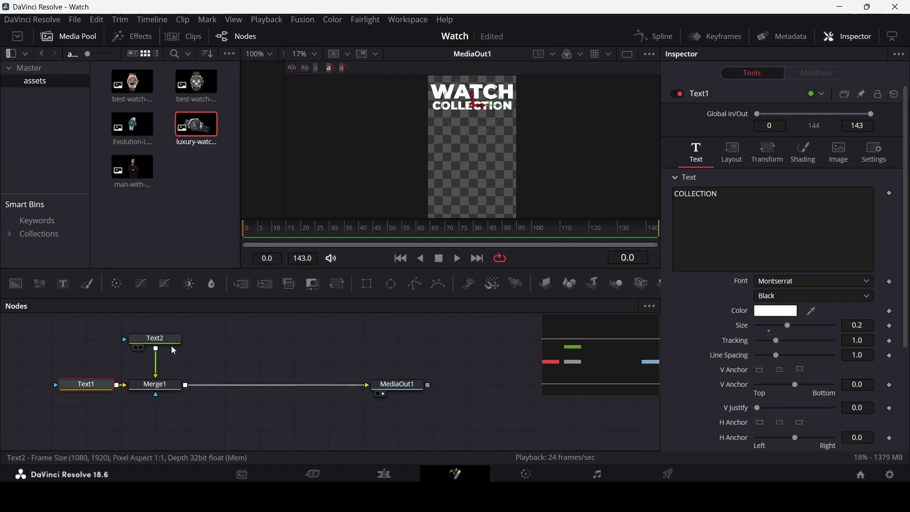
Color the WATCH text pure red (#ff0000).
left_click(158, 340)
scroll(479, 144, "up", 2)
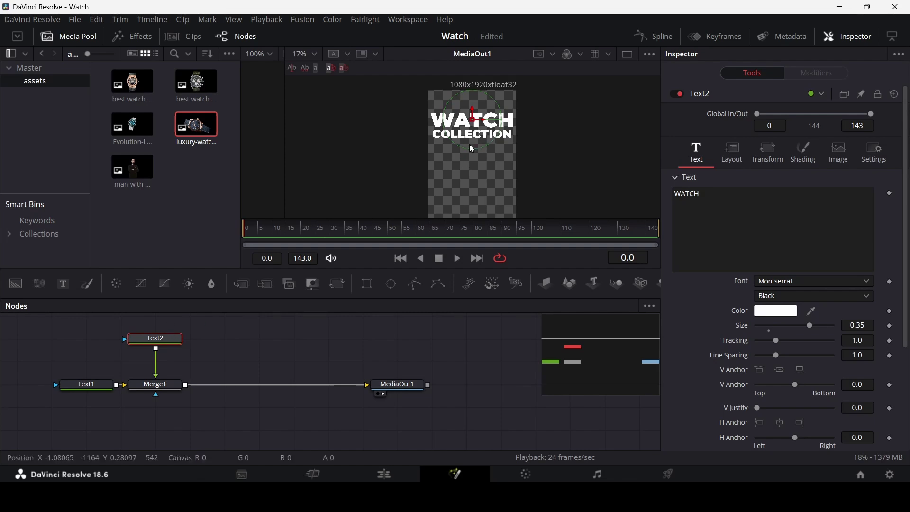
left_click(787, 311)
left_click(550, 151)
left_click(574, 145)
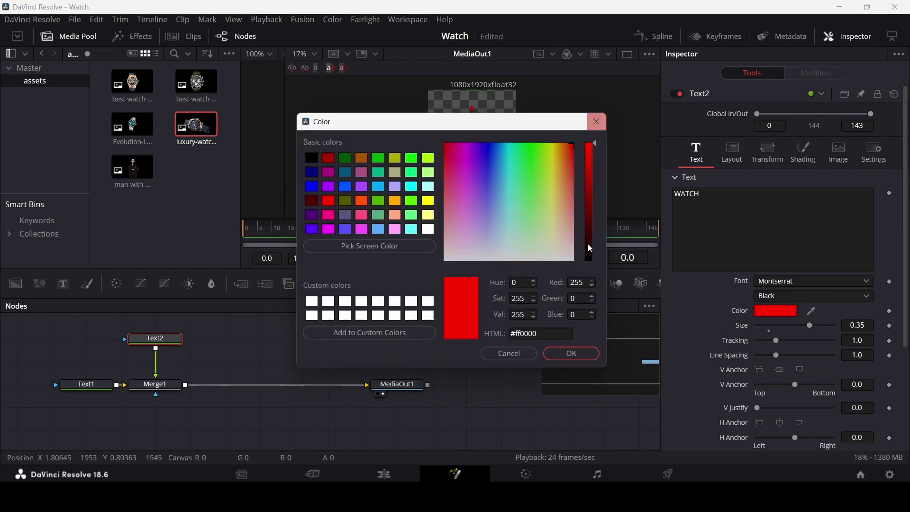
left_click(571, 354)
Insert a Soft Glow node between Merge1 and MediaOut1.
left_click(176, 388)
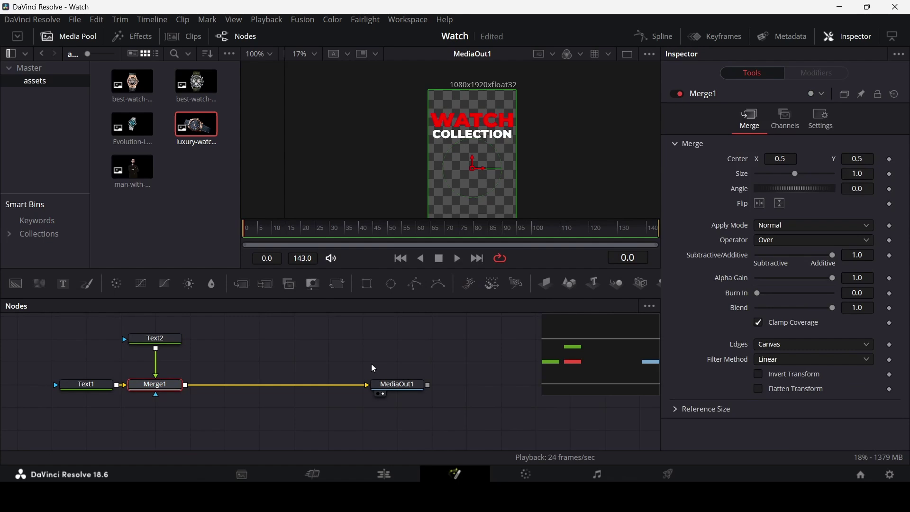
key("shift+space")
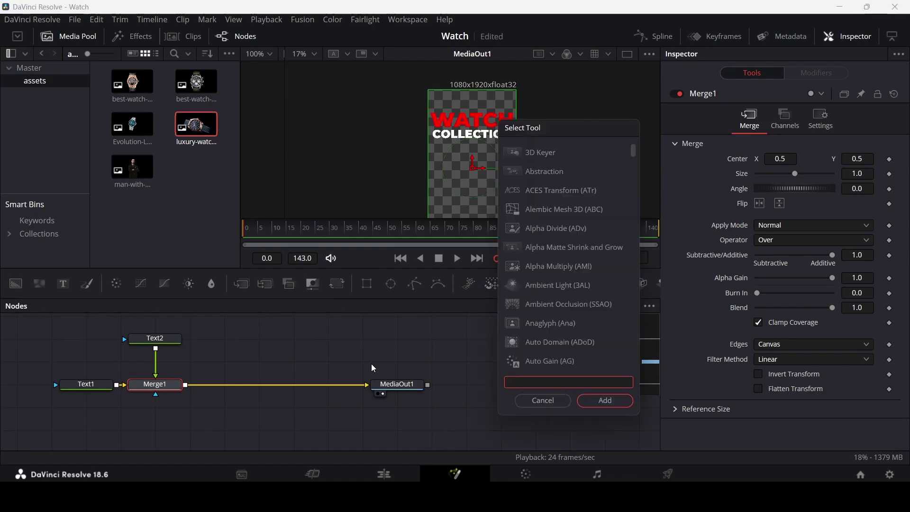
type("glow")
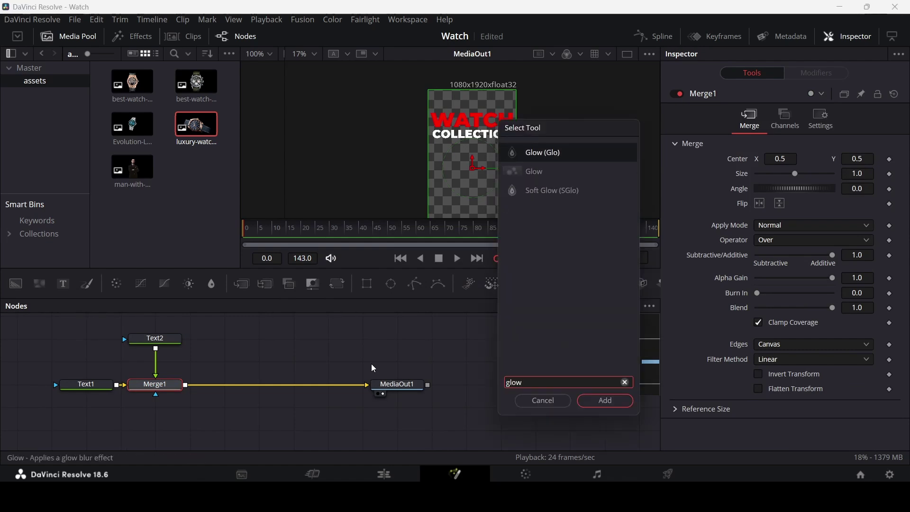
left_click(539, 190)
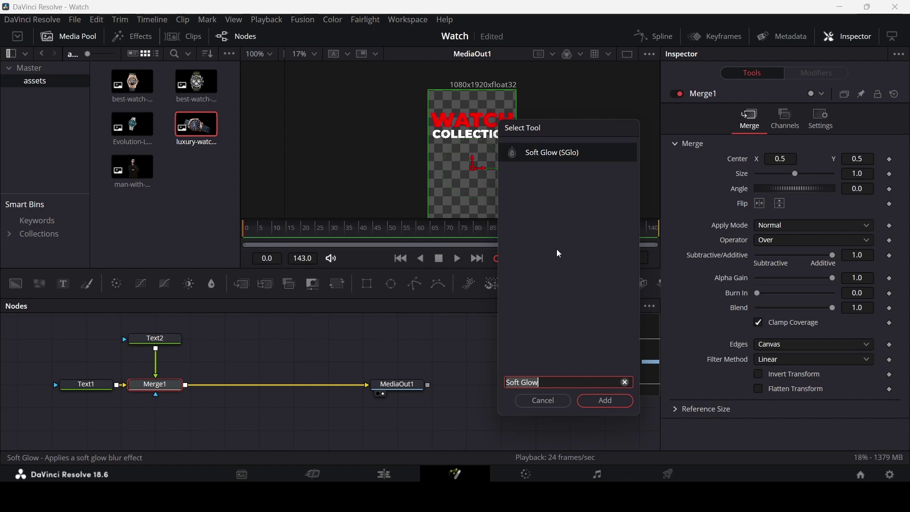
left_click(603, 401)
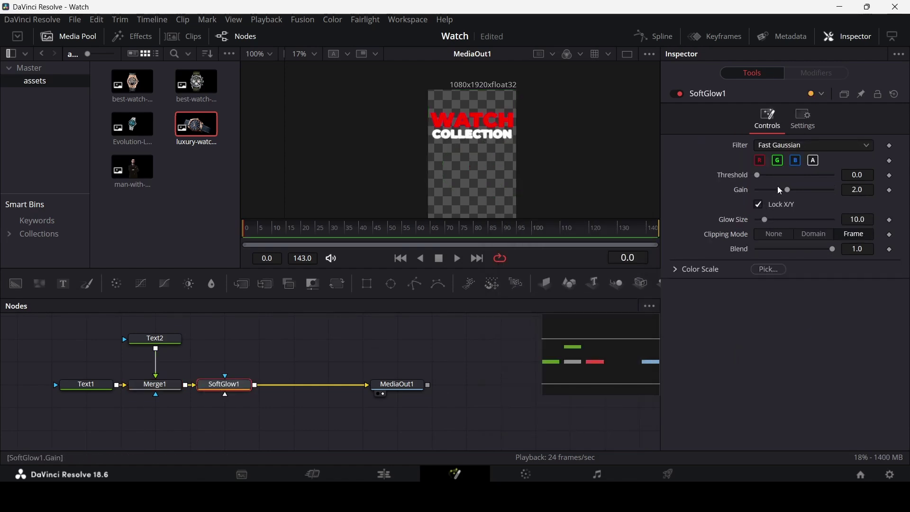
Set the Soft Glow's glow size to 90 and its gain to 1.1.
left_click_drag(787, 188, 828, 220)
left_click(854, 219)
type("90")
key("Tab")
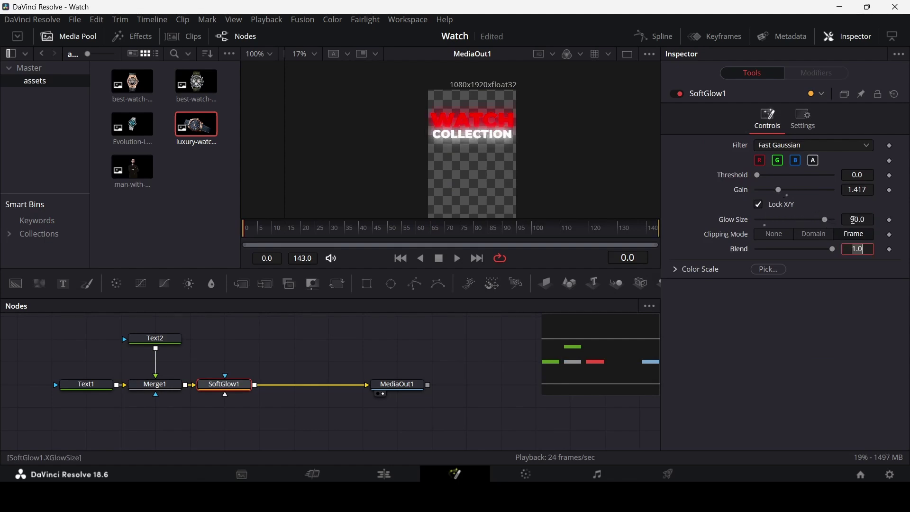
left_click(858, 190)
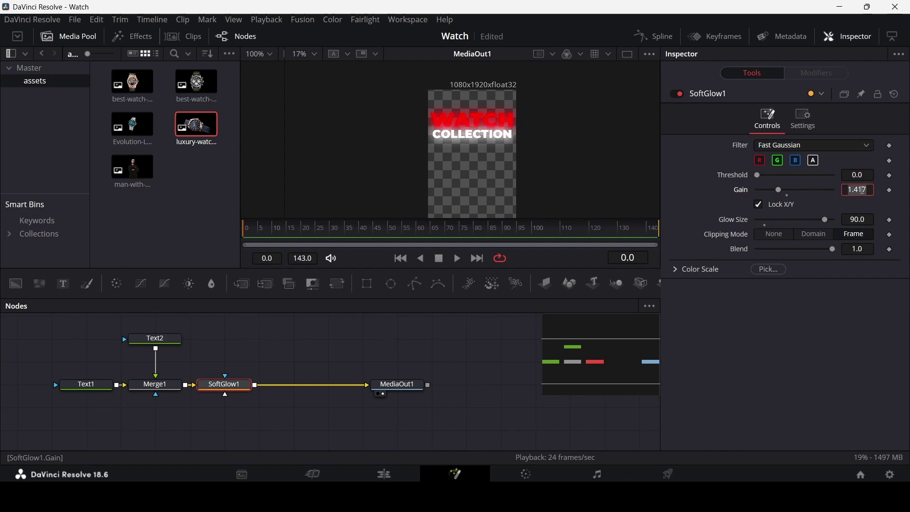
type("1.102")
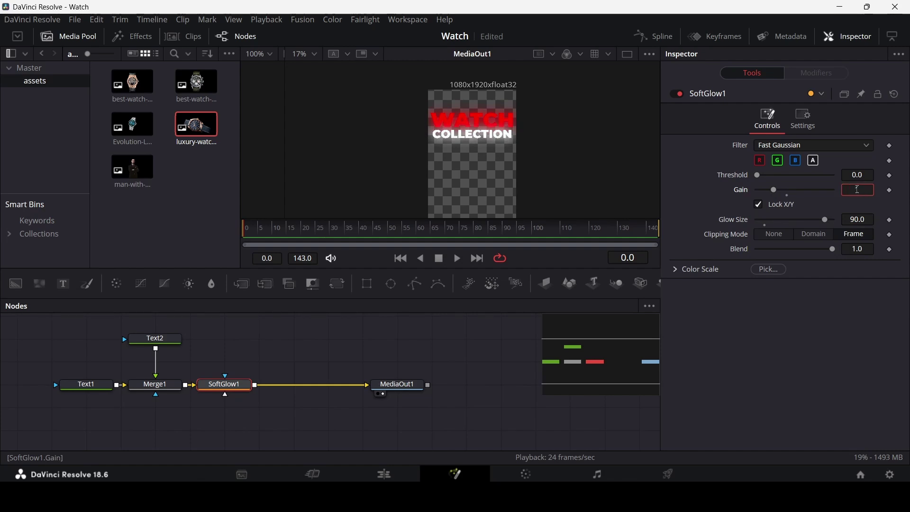
key("Tab")
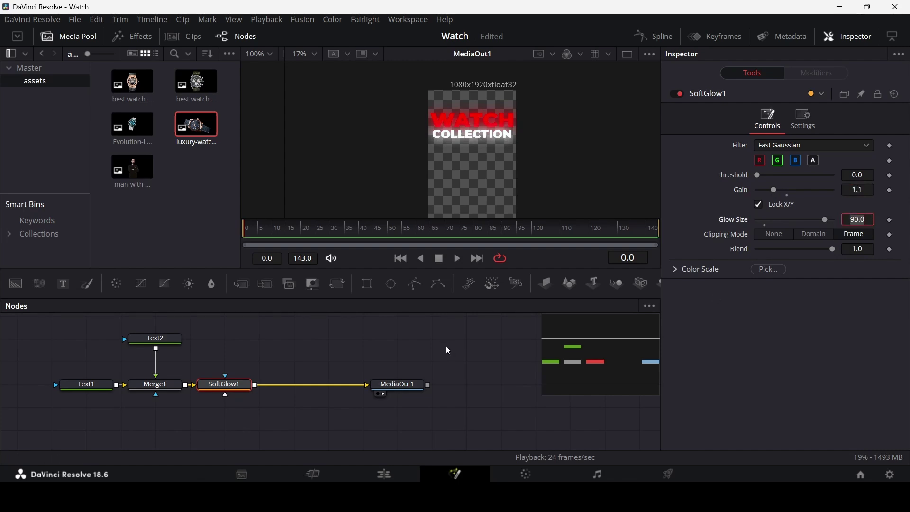
left_click(422, 344)
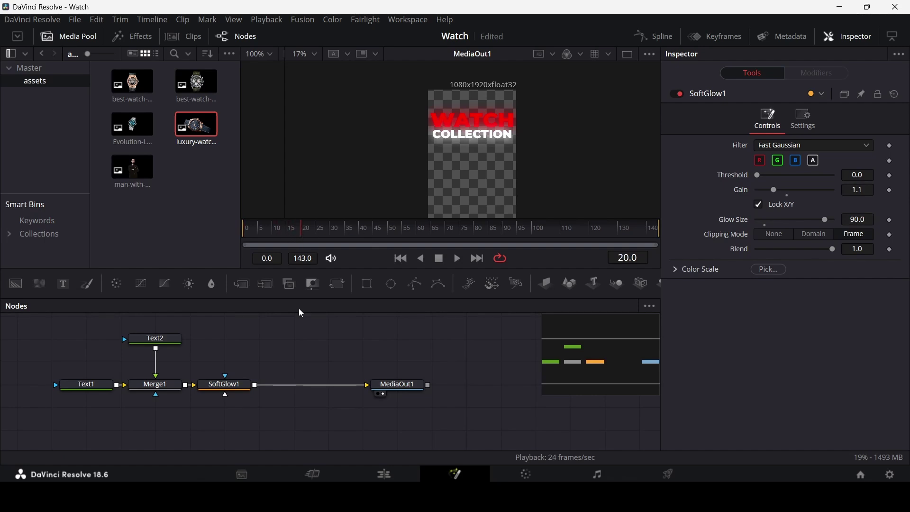
Keyframe COLLECTION's Write On end from 0.0 at frame 0 to 1.0 at frame 20, and play the reveal.
left_click(92, 385)
scroll(693, 287, "down", 3)
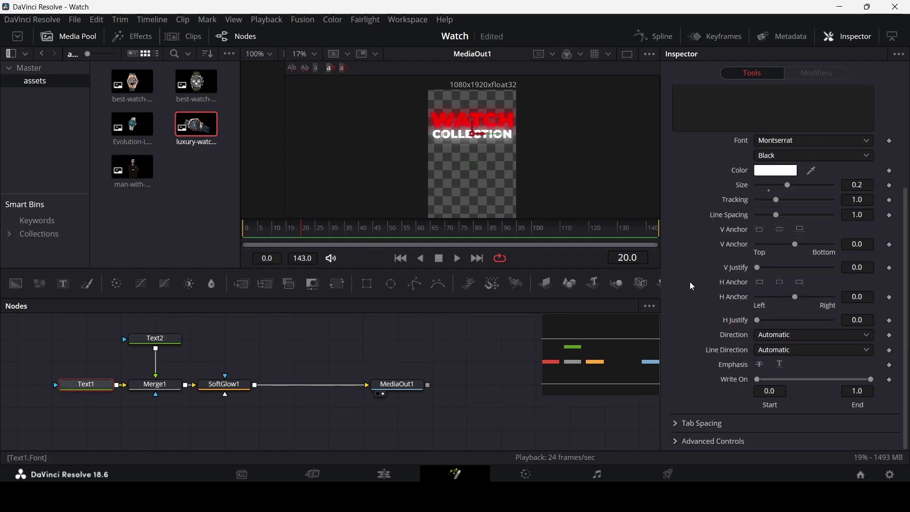
left_click(890, 380)
left_click_drag(276, 237, 230, 234)
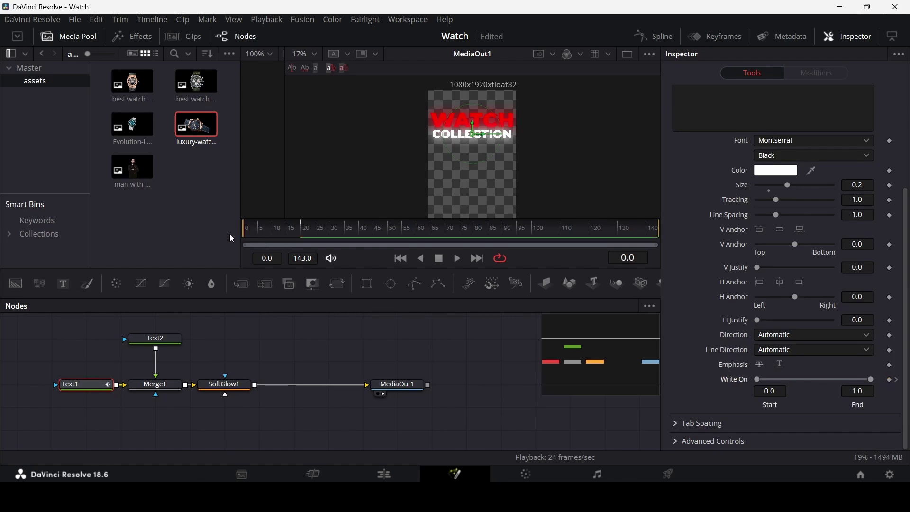
left_click_drag(871, 379, 755, 389)
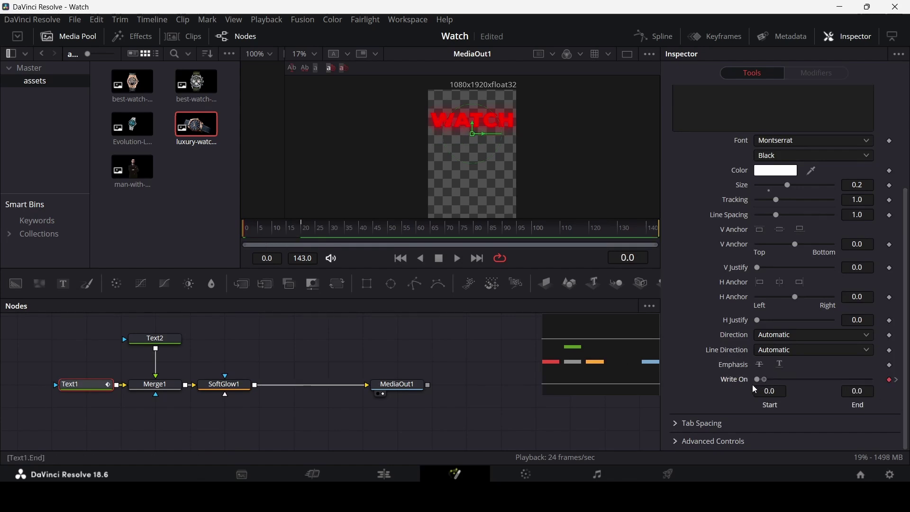
key("space")
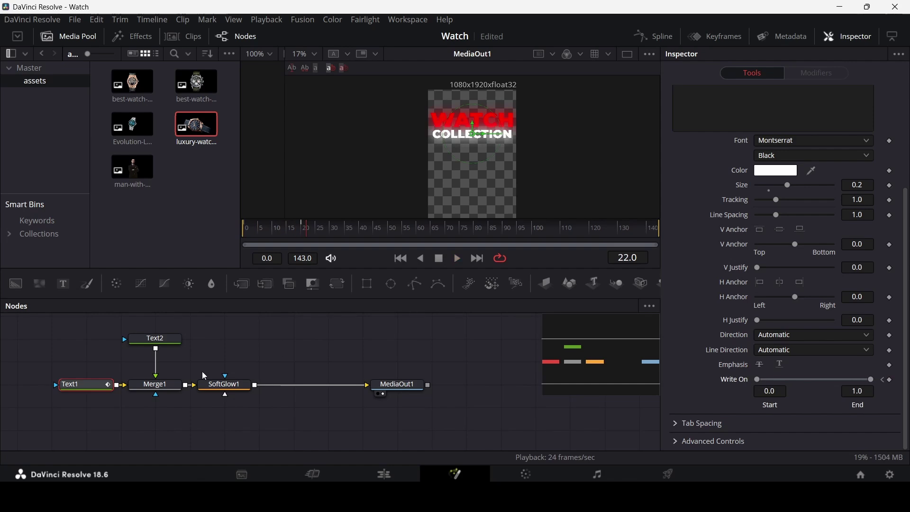
Keyframe the WATCH text's center to drop from above the frame at frame 5 to its current place at frame 25, and play it.
left_click(163, 341)
left_click_drag(299, 232, 323, 238)
scroll(768, 306, "up", 3)
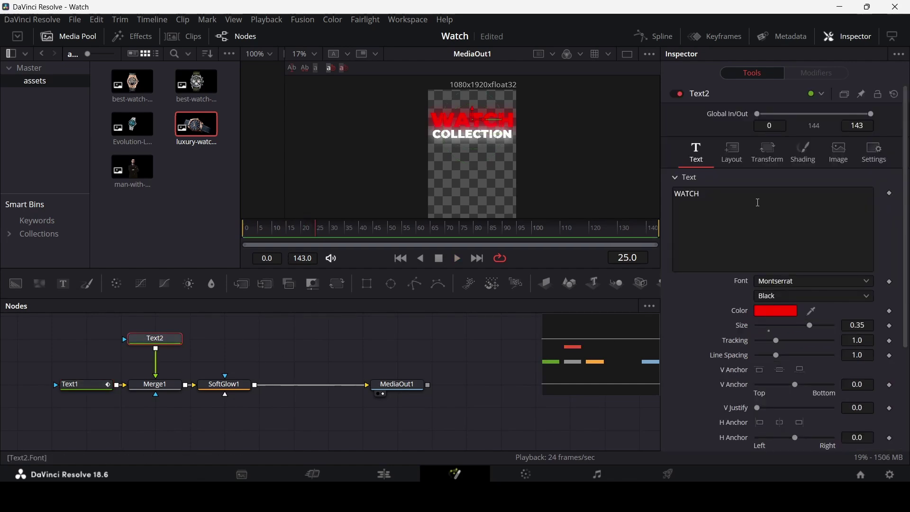
left_click(734, 157)
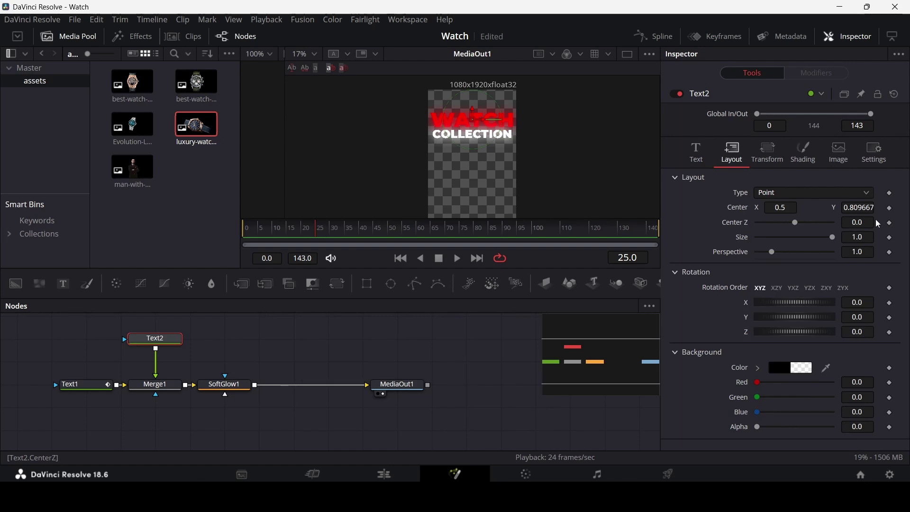
left_click(892, 208)
left_click(260, 233)
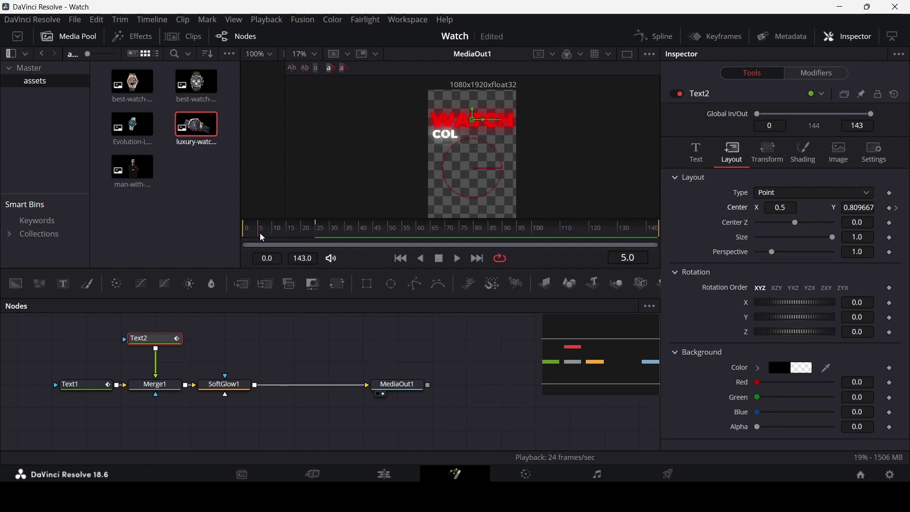
scroll(530, 170, "up", 3)
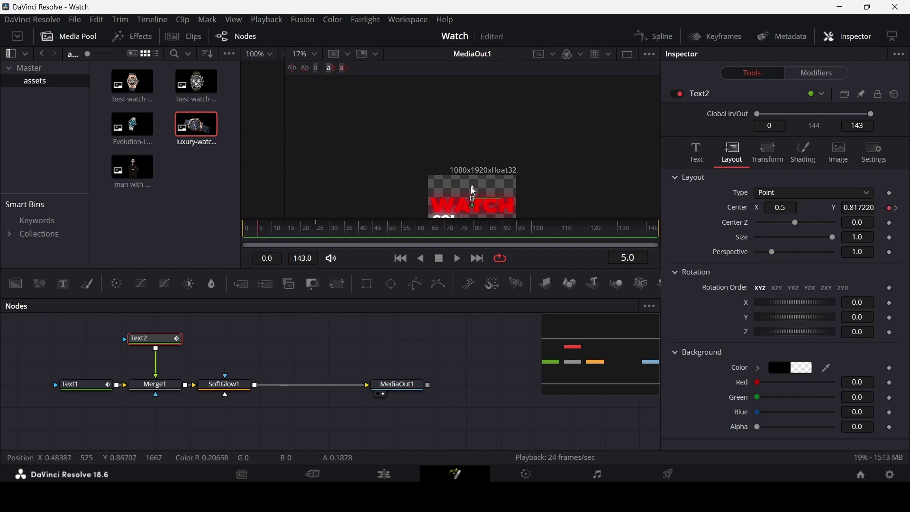
left_click_drag(473, 191, 471, 153)
key("space")
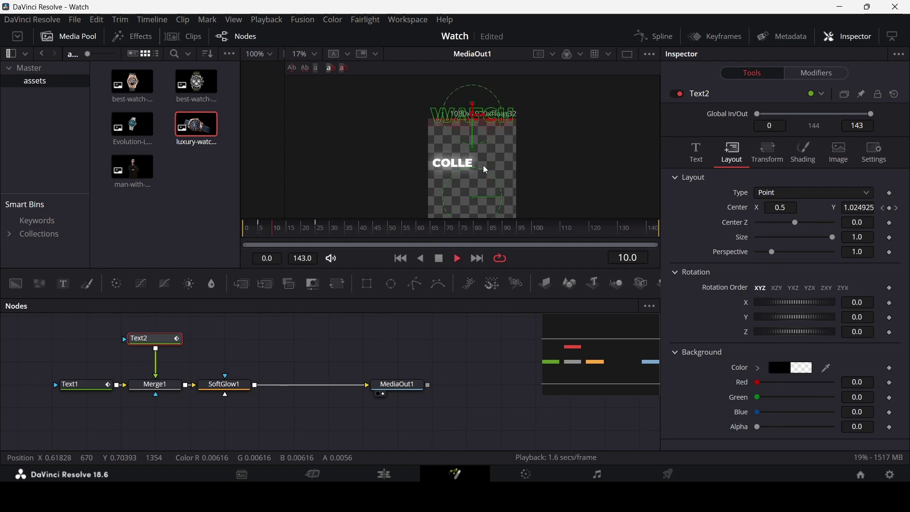
key("space")
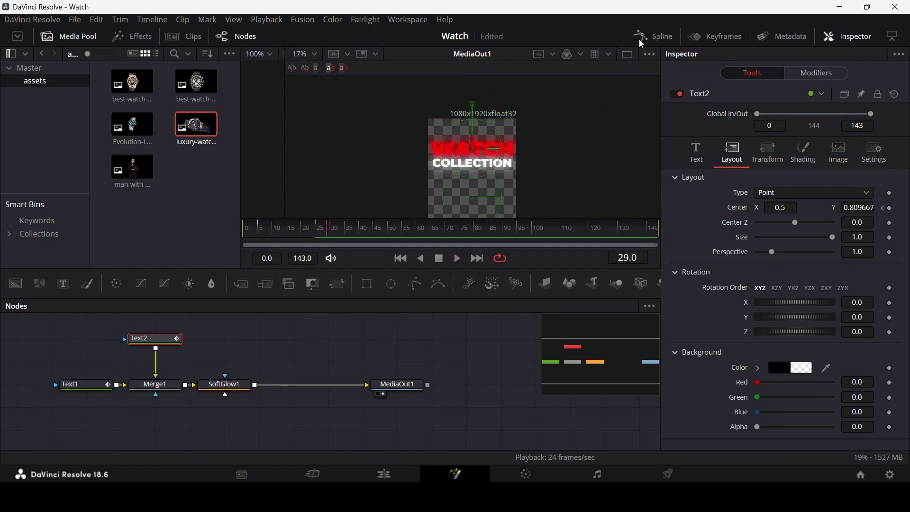
Smooth the WATCH text's displacement curve between frames 5 and 25 in the Spline editor and lengthen the ease handles at both keyframes.
left_click(642, 41)
left_click(387, 408)
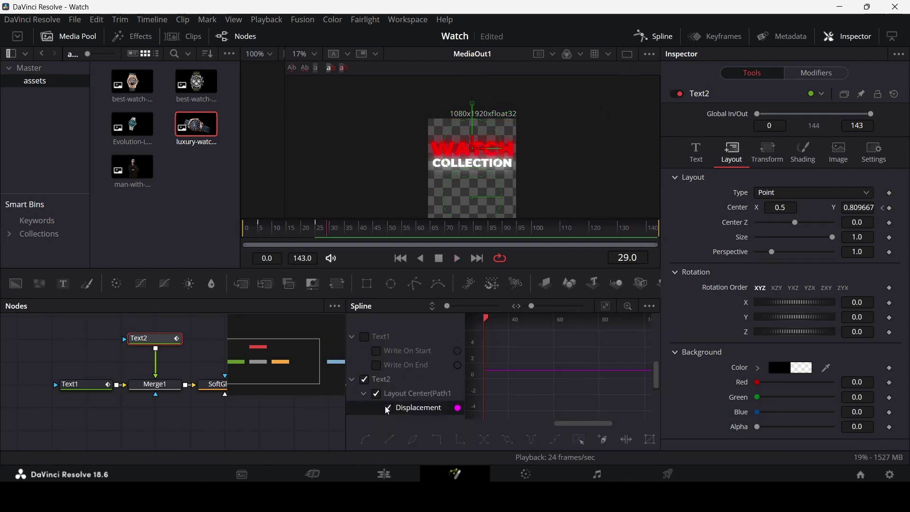
left_click(605, 309)
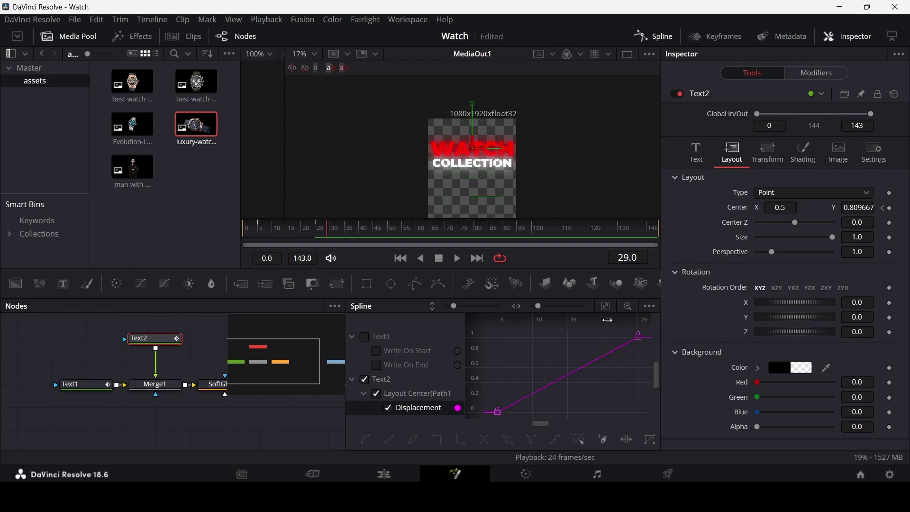
scroll(612, 327, "down", 3)
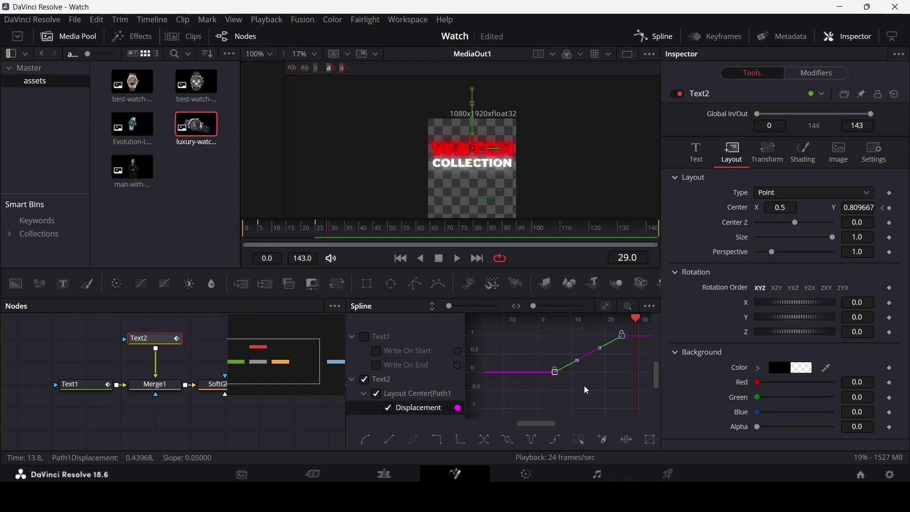
key("ctrl+a")
key("s")
left_click_drag(609, 360, 608, 357)
mouse_move(578, 372)
left_mouse_down()
mouse_move(539, 373)
mouse_move(581, 378)
left_mouse_up()
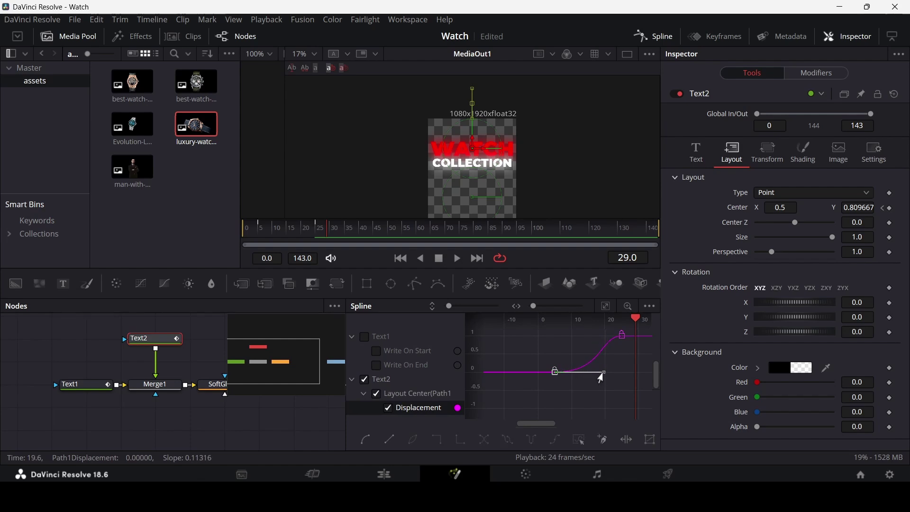
left_click(622, 335)
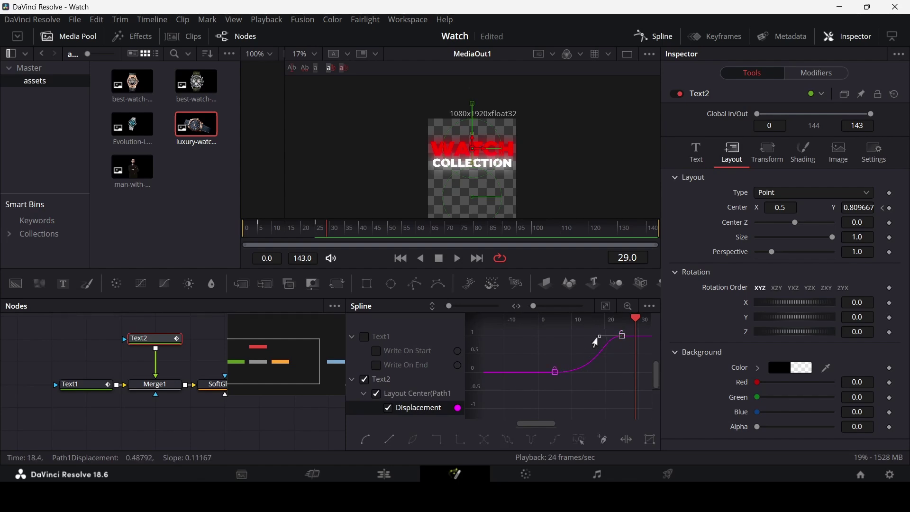
left_click_drag(574, 340, 621, 336)
left_click(641, 37)
Play the eased drop of the WATCH title from frame 0.
left_click(288, 231)
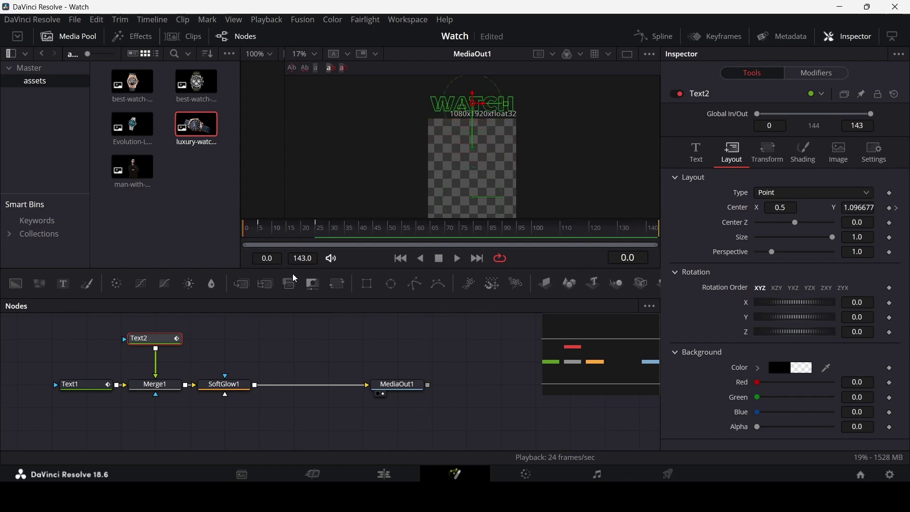
key("space")
key("space")
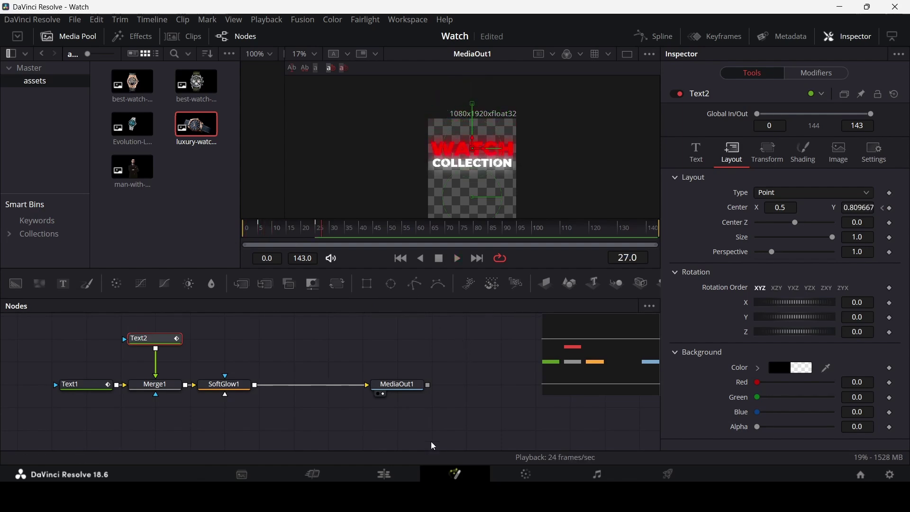
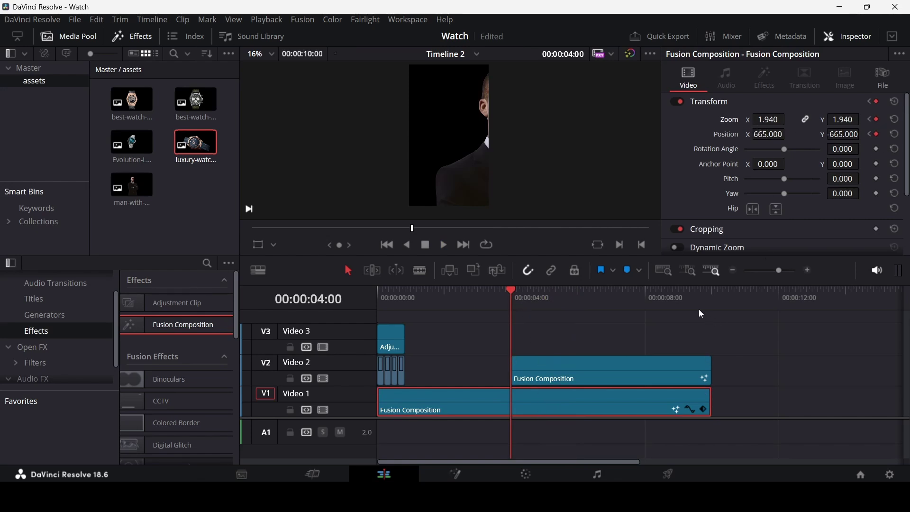
At 00:00:10:00, keyframe the man's clip to zoom 2.350 and position X 876, Y -1259, and play the move.
left_click_drag(700, 301, 704, 300)
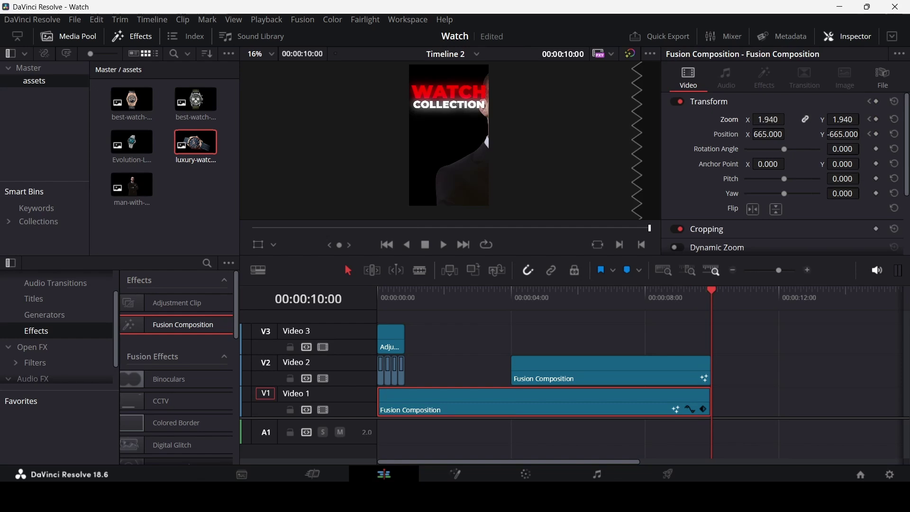
left_click_drag(769, 120, 479, 308)
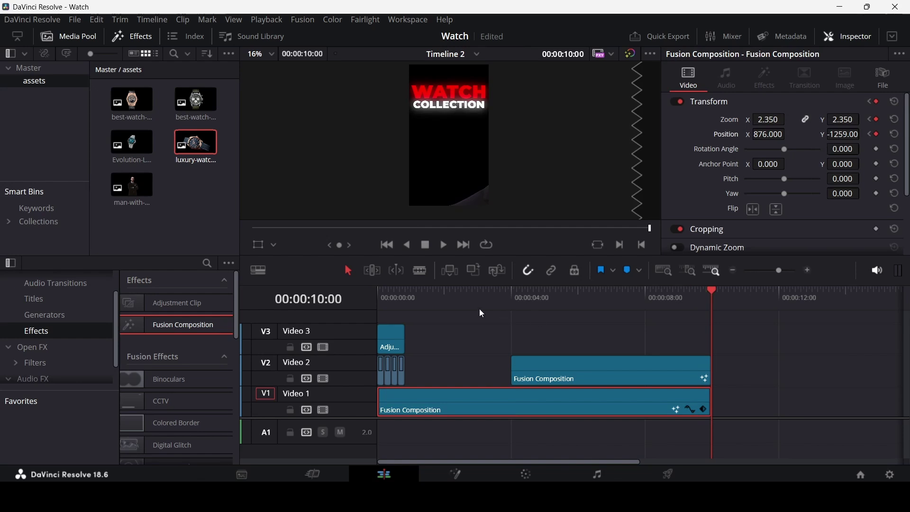
left_click(480, 308)
key("space")
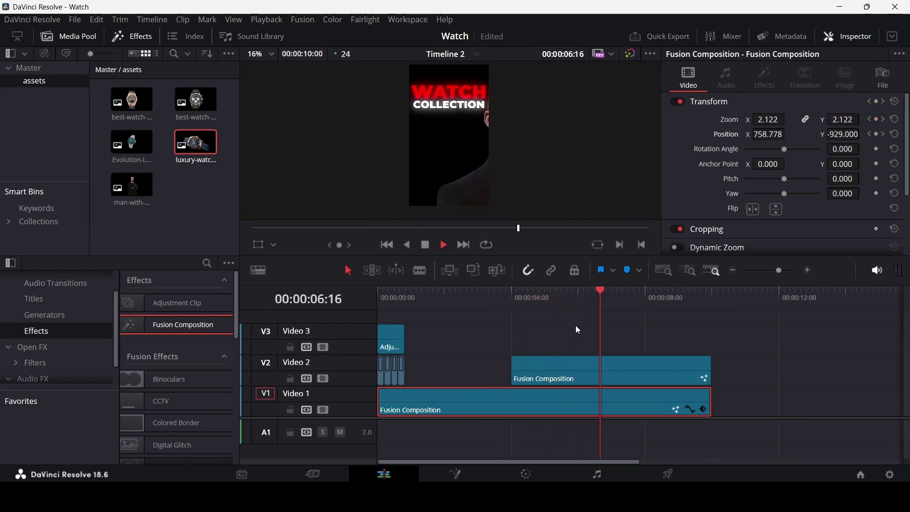
key("space")
left_click(569, 326)
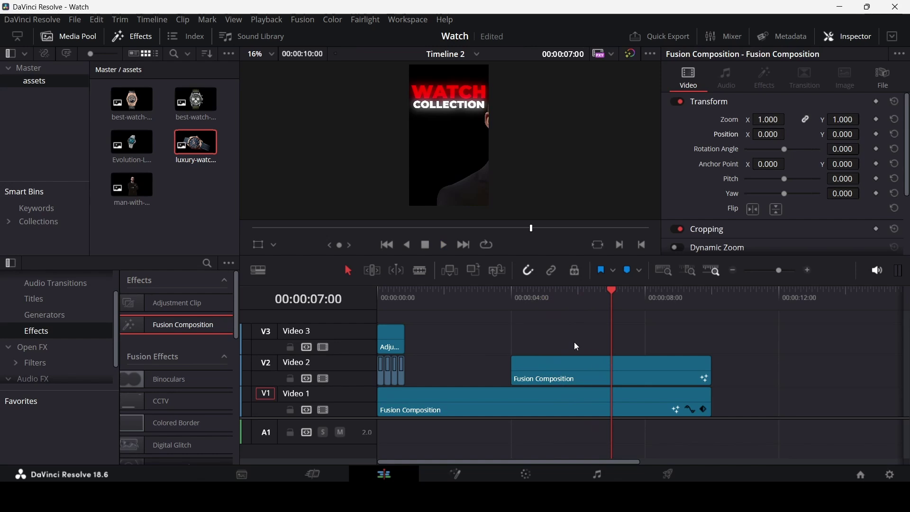
left_click_drag(182, 326, 559, 346)
left_click_drag(677, 338, 711, 338)
left_click_drag(530, 298, 545, 297)
left_click(624, 336)
key("shift+bracketleft")
key("Delete")
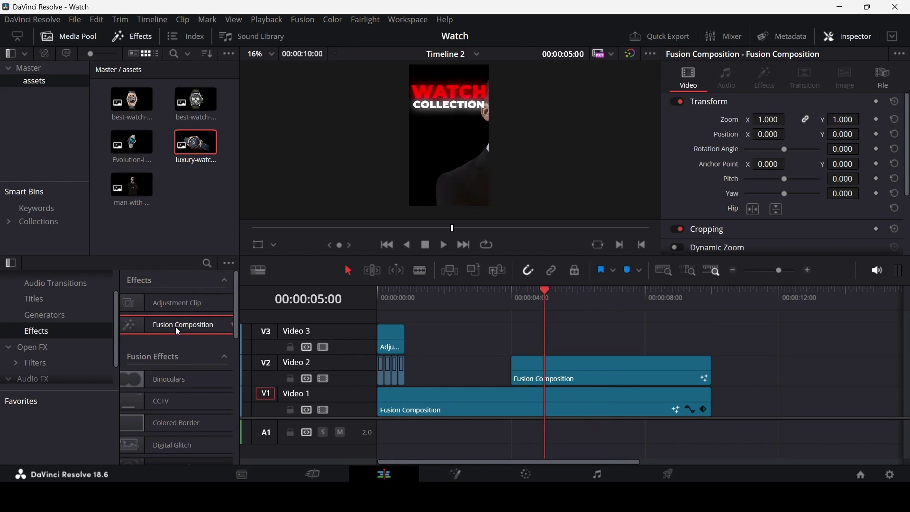
Place a Fusion Composition on Video 3 from 00:00:05:00 to 00:00:10:00 and open it in the Fusion page.
left_click_drag(176, 326, 604, 336)
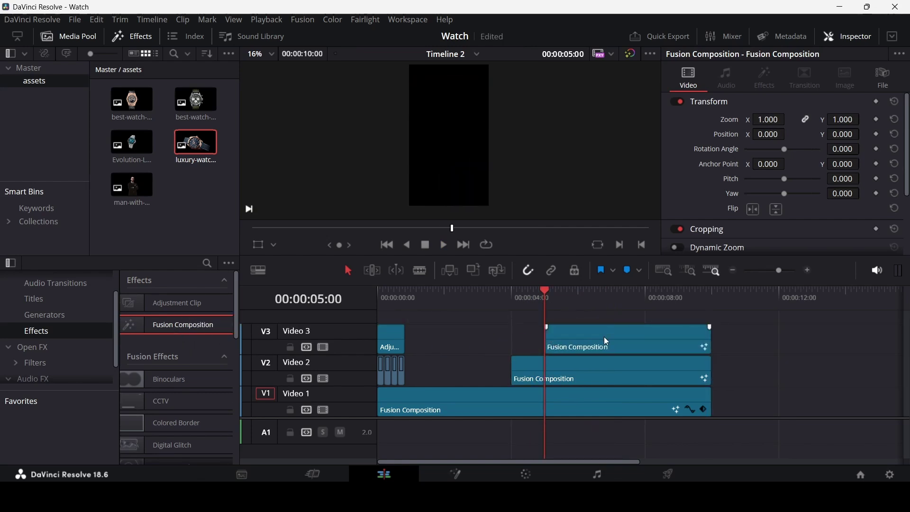
right_click(579, 337)
left_click(619, 258)
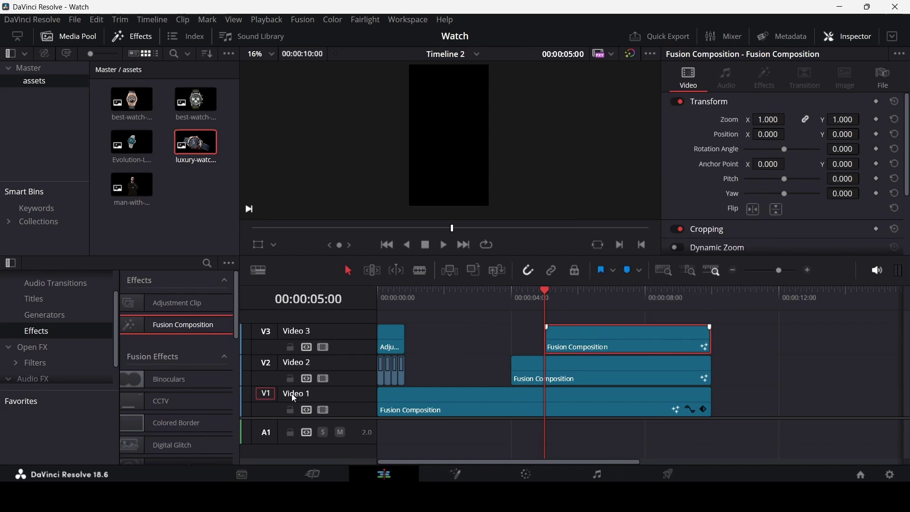
Add a Background node connected to MediaOut1 and space the two nodes widely apart.
left_click_drag(61, 323, 144, 369)
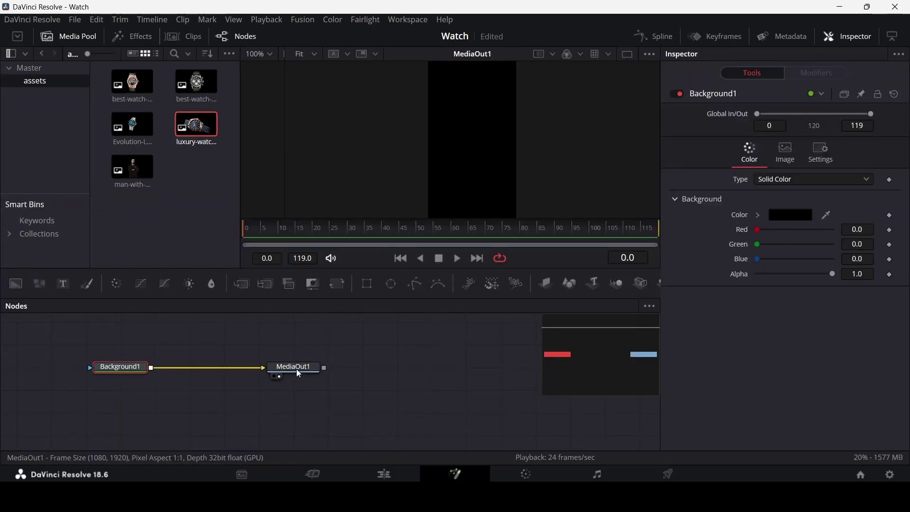
left_click_drag(297, 369, 460, 374)
left_click_drag(112, 341, 493, 396)
scroll(476, 375, "up", 2)
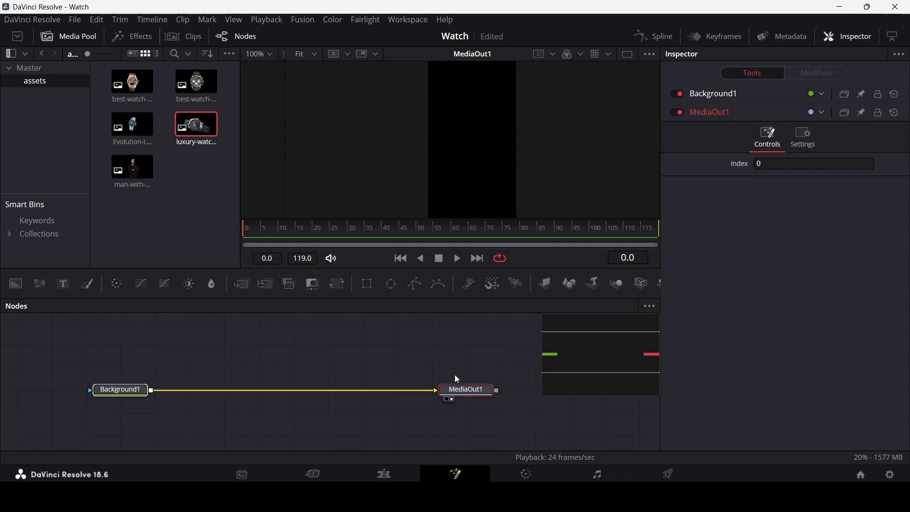
Add the four watch images to the node graph as a row of media inputs above the Background1 connection.
left_click_drag(133, 85, 190, 342)
left_click_drag(196, 85, 259, 346)
left_click_drag(133, 125, 330, 345)
left_click_drag(196, 125, 400, 345)
Insert four Merge nodes in a chain between Background1 and MediaOut1.
left_click(113, 391)
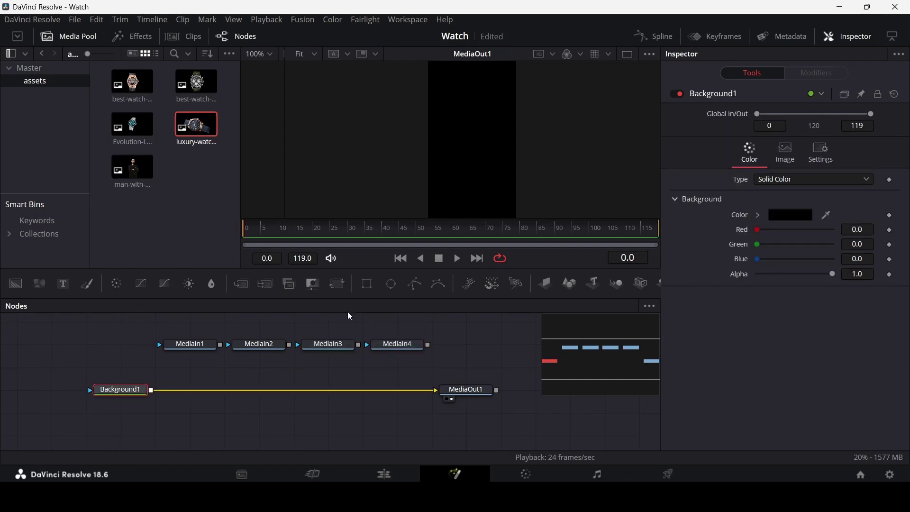
left_click(246, 289)
left_click(246, 289)
left_click(245, 288)
left_click(246, 288)
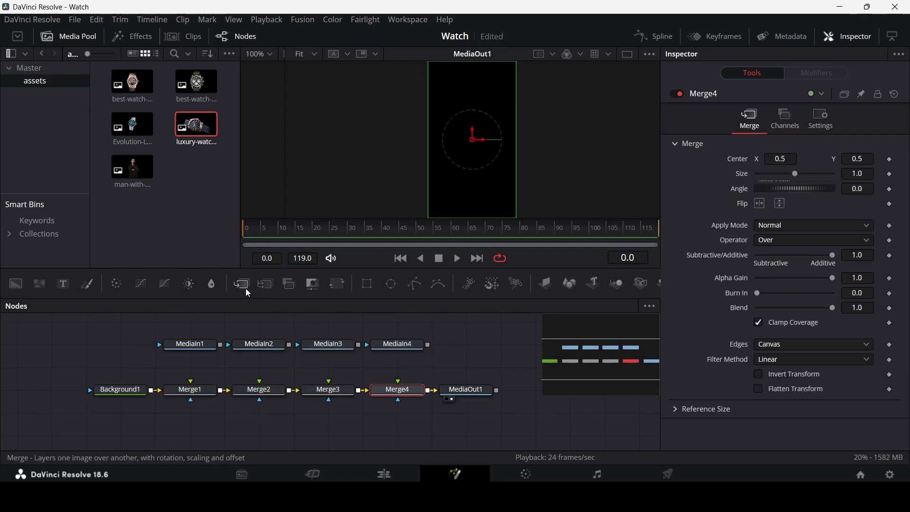
Connect MediaIn1 to Merge1, rotate the rose-gold watch to -31.3 and move its center to about X 0.83.
left_click_drag(219, 346, 209, 393)
left_click(204, 396)
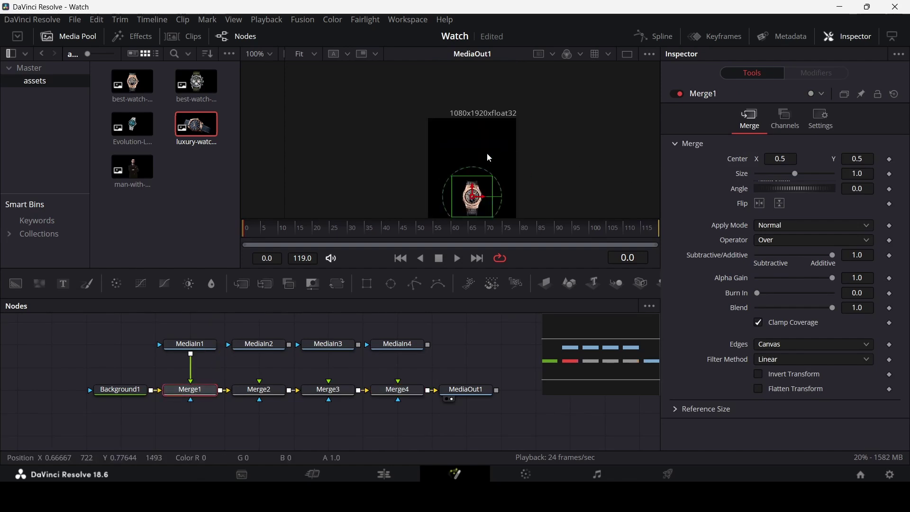
scroll(487, 153, "up", 2)
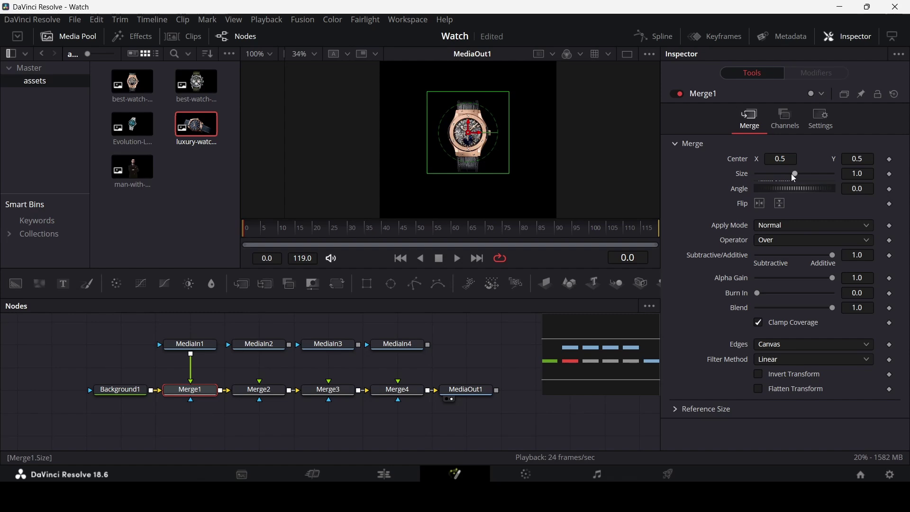
left_click_drag(797, 189, 789, 189)
left_click_drag(476, 137, 538, 147)
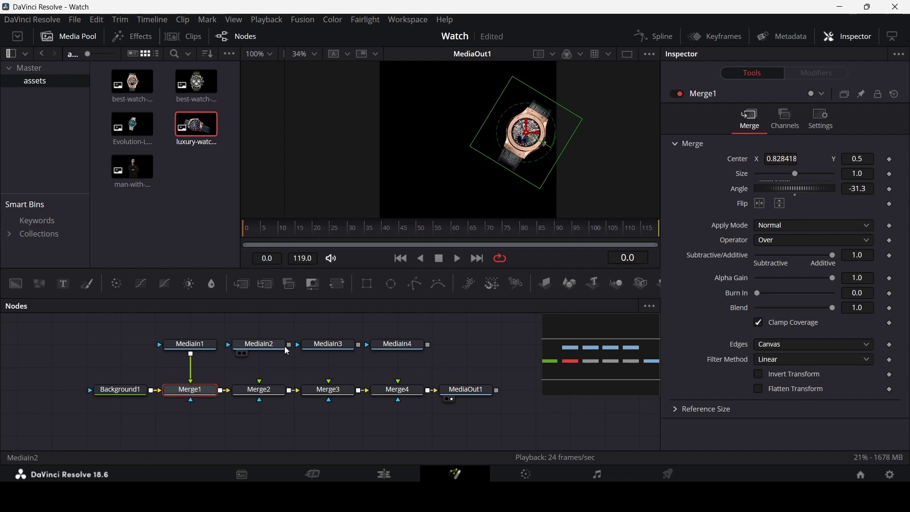
Connect MediaIn2 to Merge2, rotate the green-strap watch to 23.5 and move its center to about X 0.21.
left_click_drag(289, 349, 260, 387)
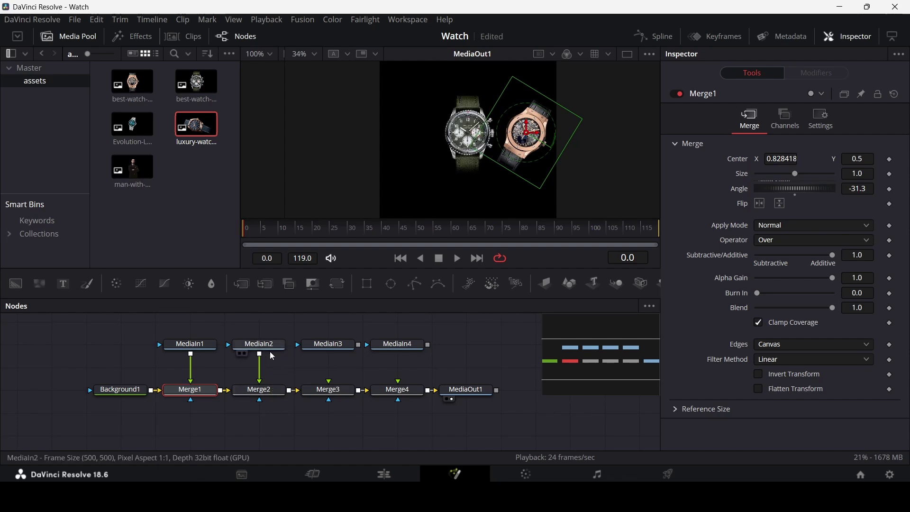
left_click(260, 390)
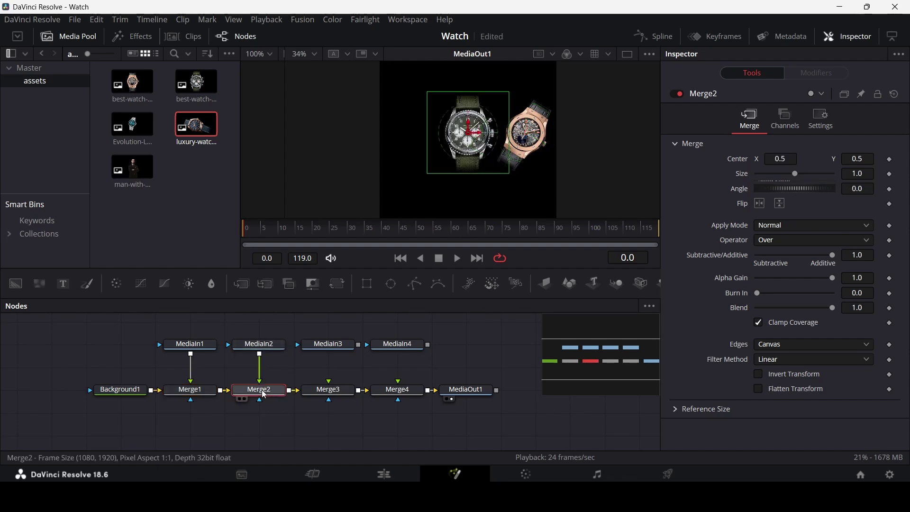
left_click_drag(792, 194, 796, 191)
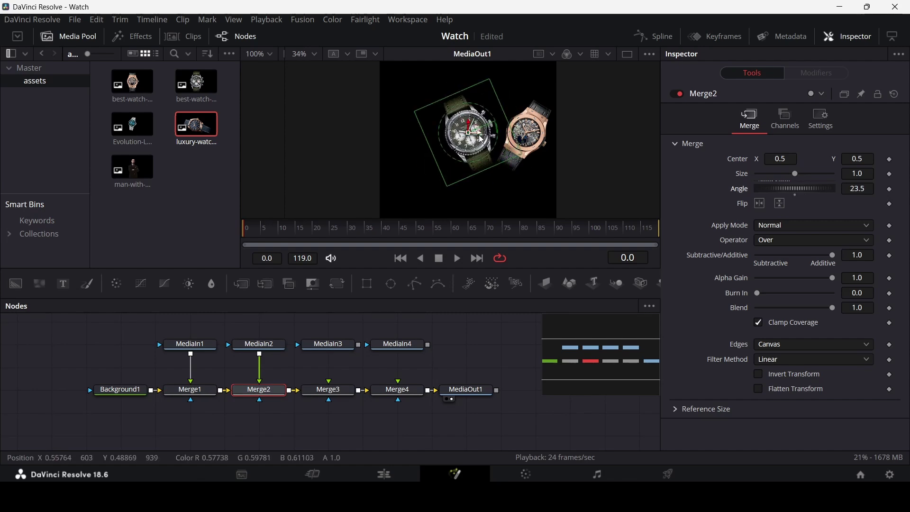
left_click_drag(482, 140, 427, 143)
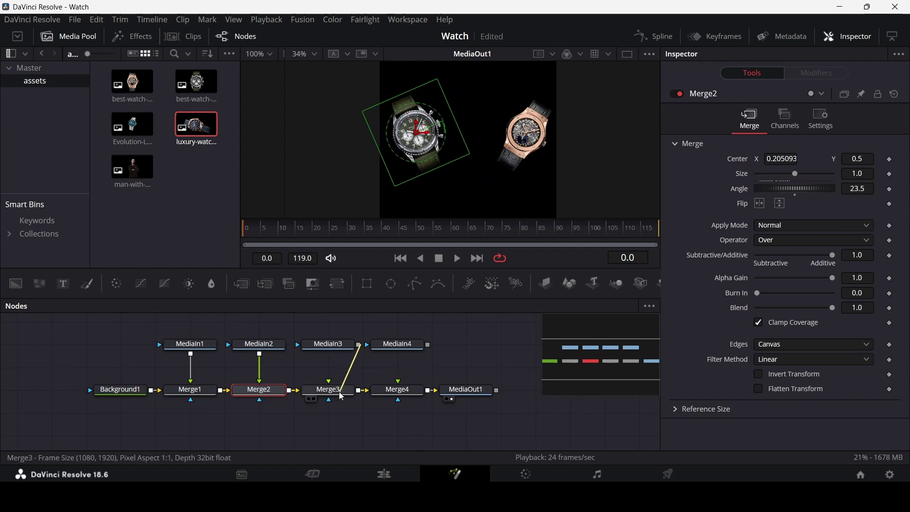
Connect MediaIn3 to Merge3, set the blue-dial watch's size to 1.76 and center it at about X 0.49, Y 0.515.
left_click_drag(341, 396, 368, 397)
left_click_drag(798, 175, 803, 173)
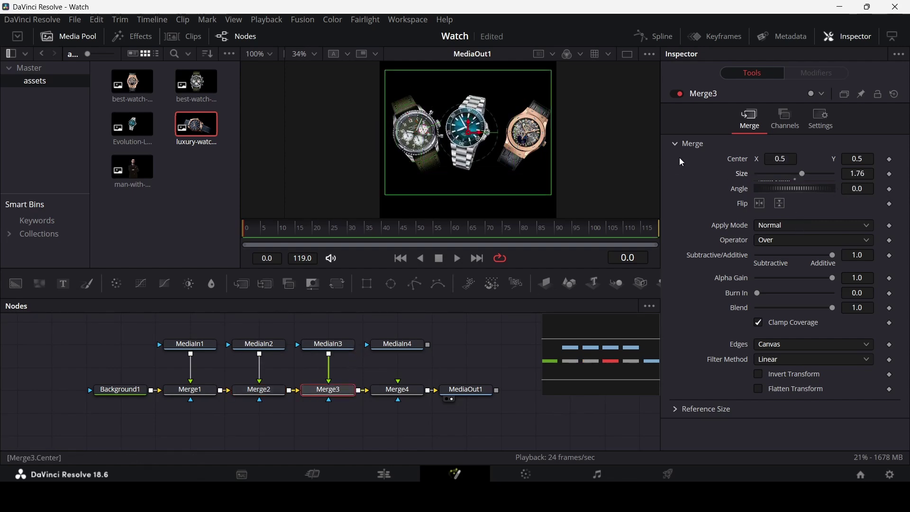
left_click_drag(470, 129, 475, 134)
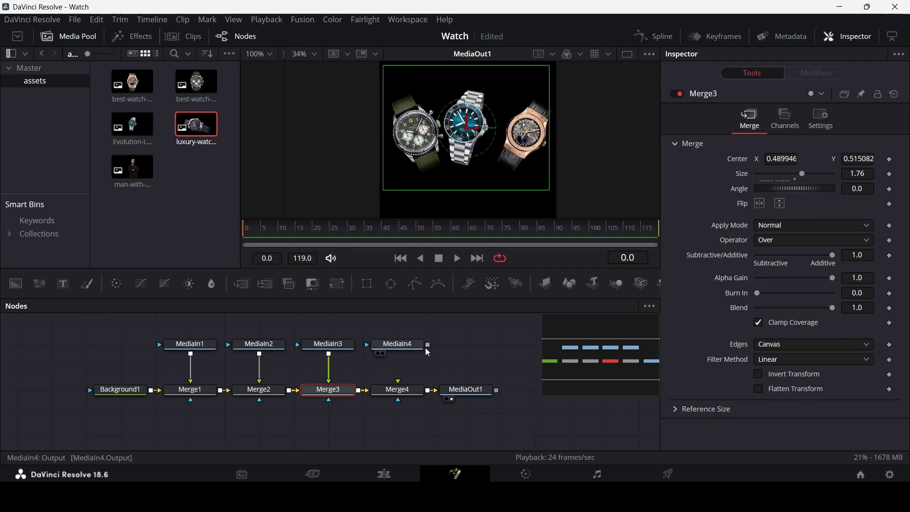
Connect MediaIn4 to Merge4 and move that watch below the other three, to a center of about Y 0.33.
left_click_drag(428, 344, 403, 387)
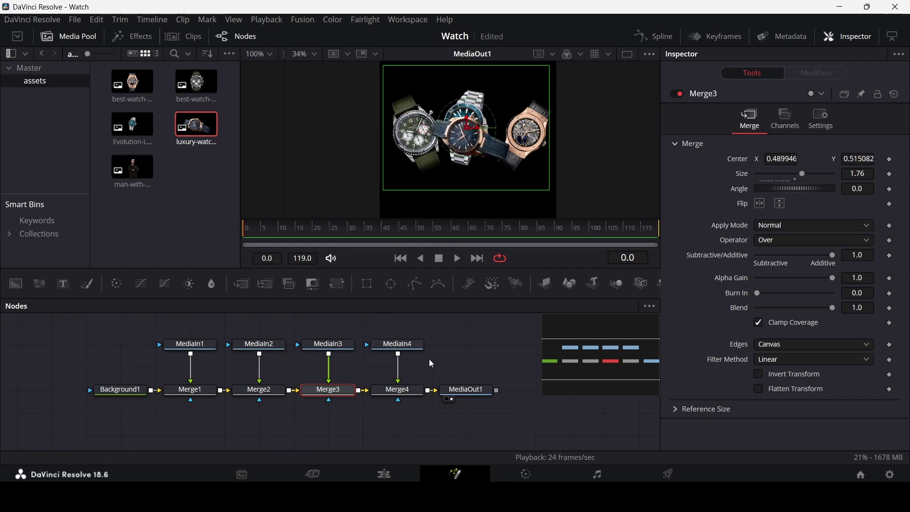
left_click(398, 390)
left_click_drag(471, 128, 469, 182)
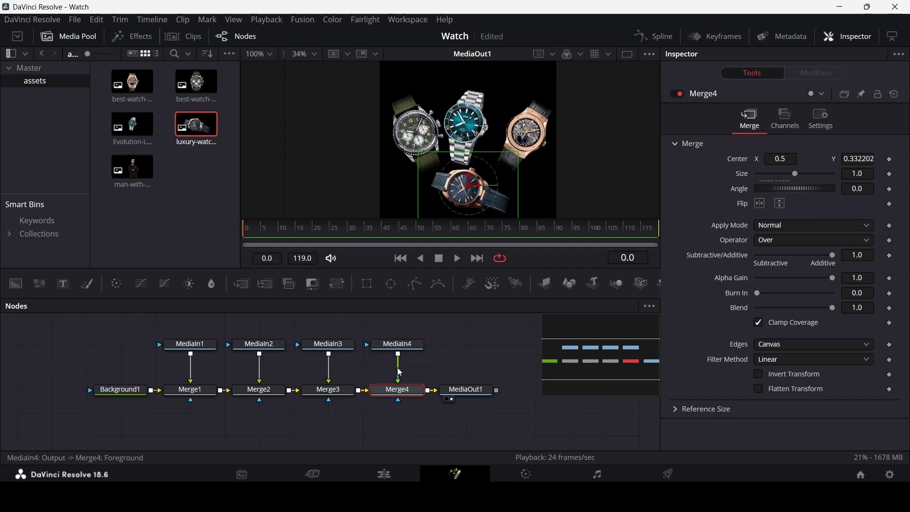
Tighten the watch group by moving the Merge3 center to about X 0.57, Merge2 to X 0.28 and Merge1 to X 0.76, Y 0.45.
left_click(336, 395)
left_click_drag(483, 128, 490, 129)
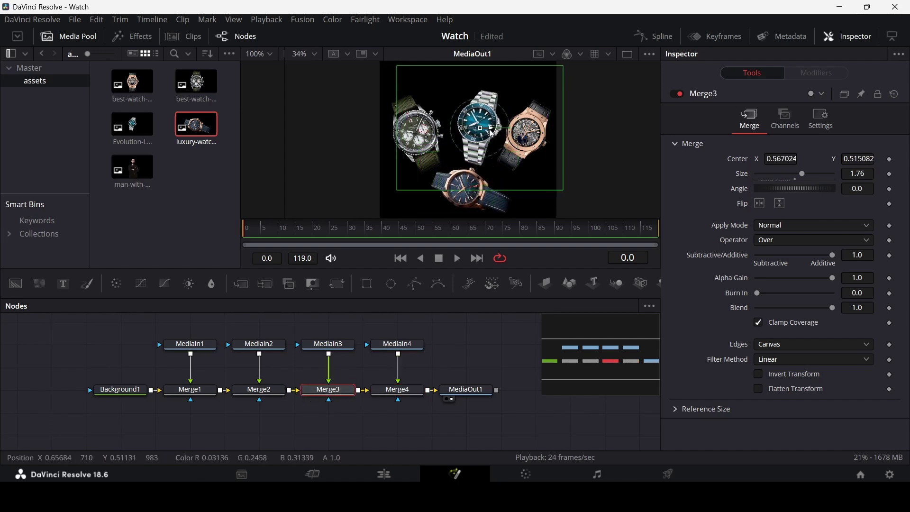
left_click(254, 390)
left_click_drag(428, 135, 441, 135)
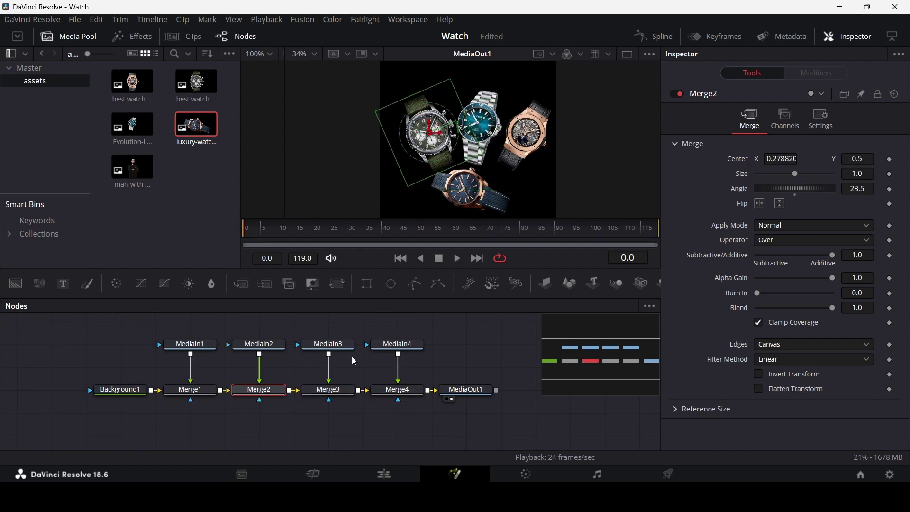
left_click(190, 389)
left_click_drag(540, 138, 518, 150)
left_click(460, 350)
scroll(460, 170, "down", 2)
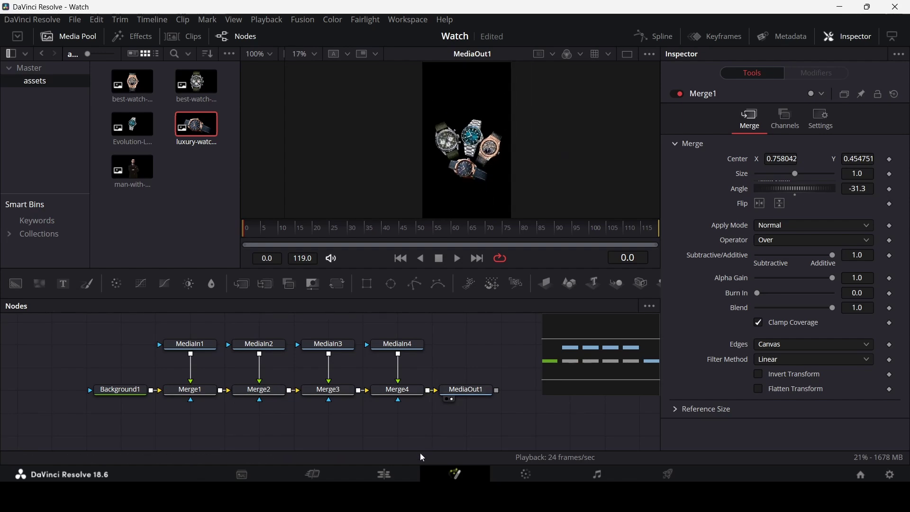
Set the Background1 alpha to 0 in the watch-group composition and check the overlay on the edit timeline.
left_click(406, 466)
left_click_drag(557, 285, 576, 300)
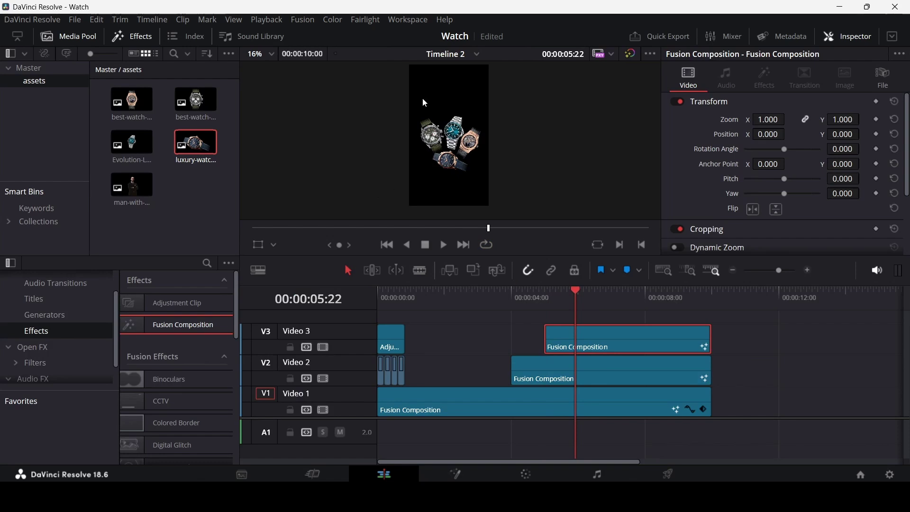
left_click(451, 473)
left_click(129, 393)
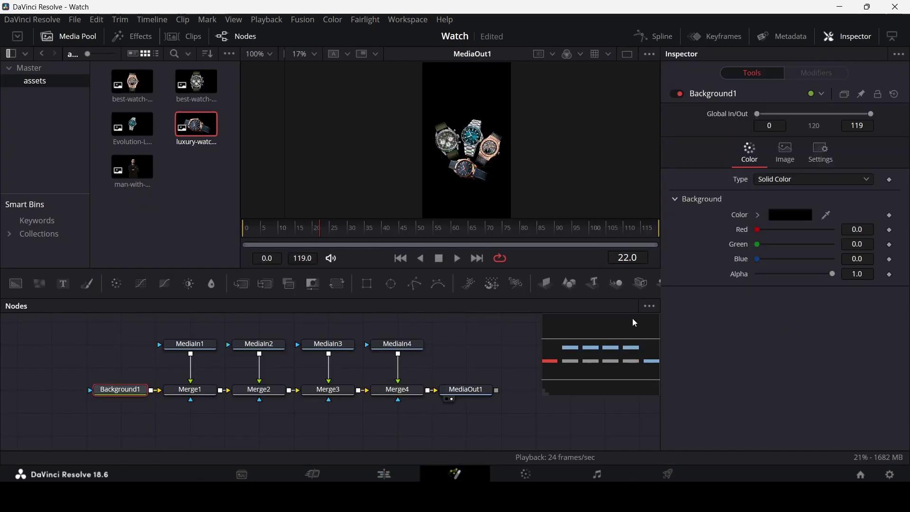
left_click_drag(832, 275, 755, 285)
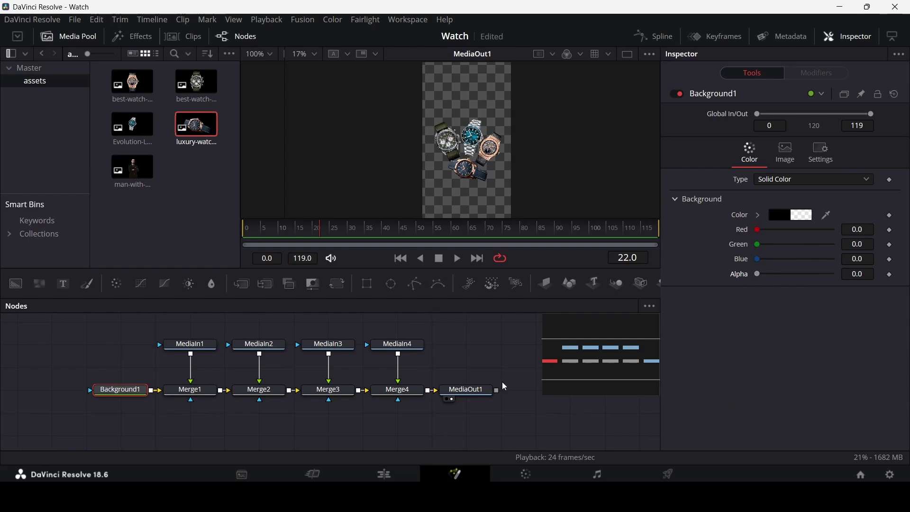
left_click(384, 474)
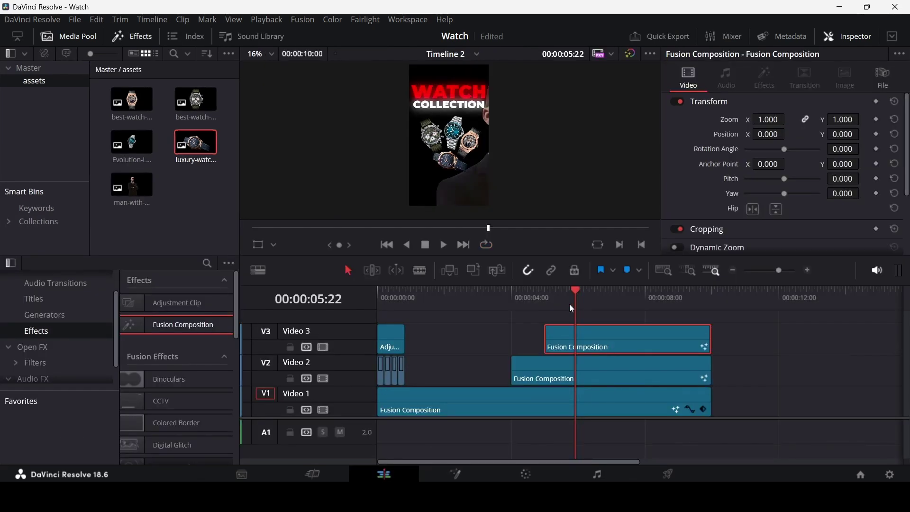
left_click_drag(570, 304, 624, 305)
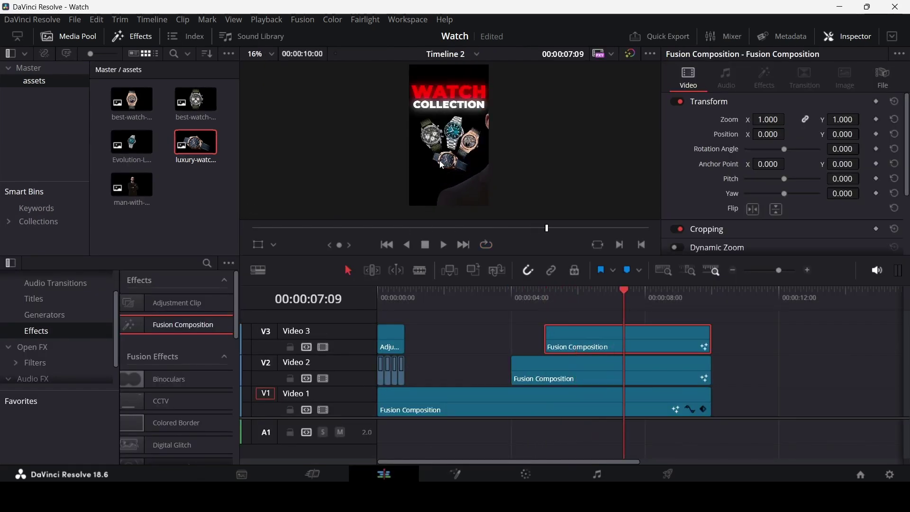
Keyframe the Center of Merge1, Merge2, Merge3 and Merge4 at frame 20 in the watch-group composition.
left_click(462, 476)
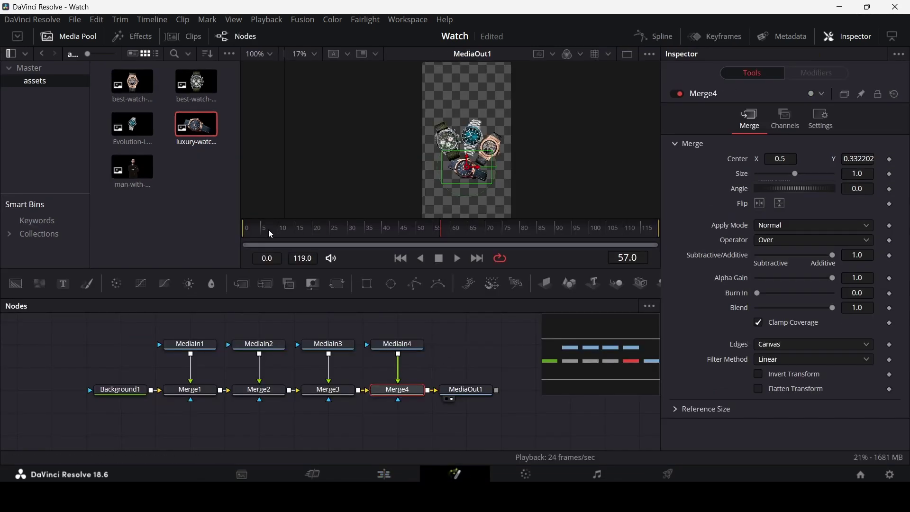
left_click(204, 391)
scroll(477, 173, "up", 2)
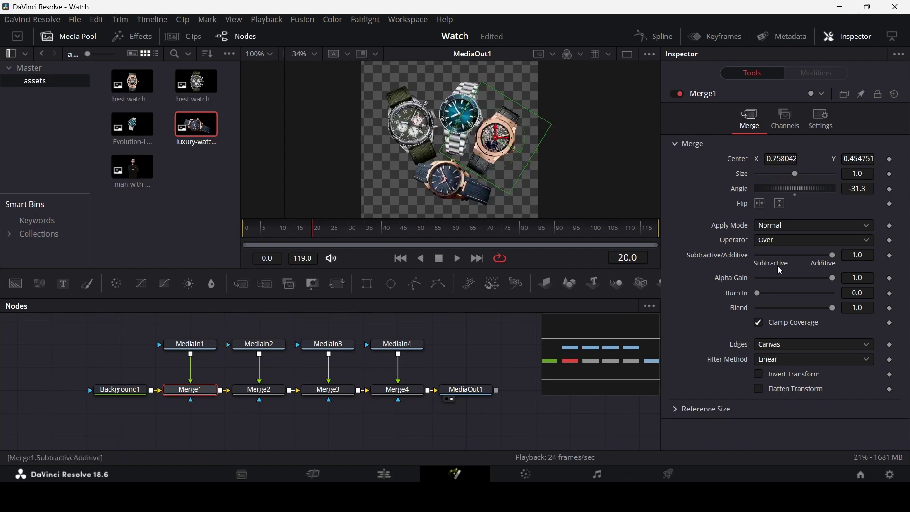
left_click(891, 159)
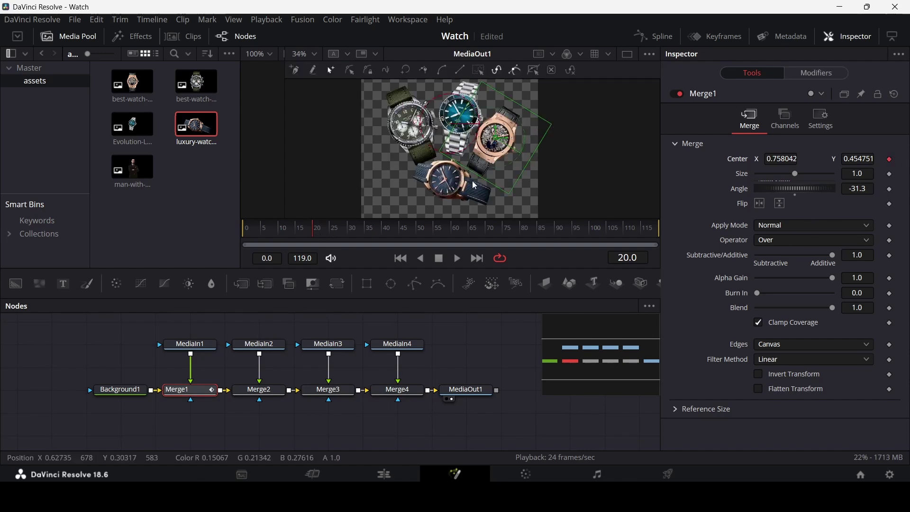
left_click(260, 390)
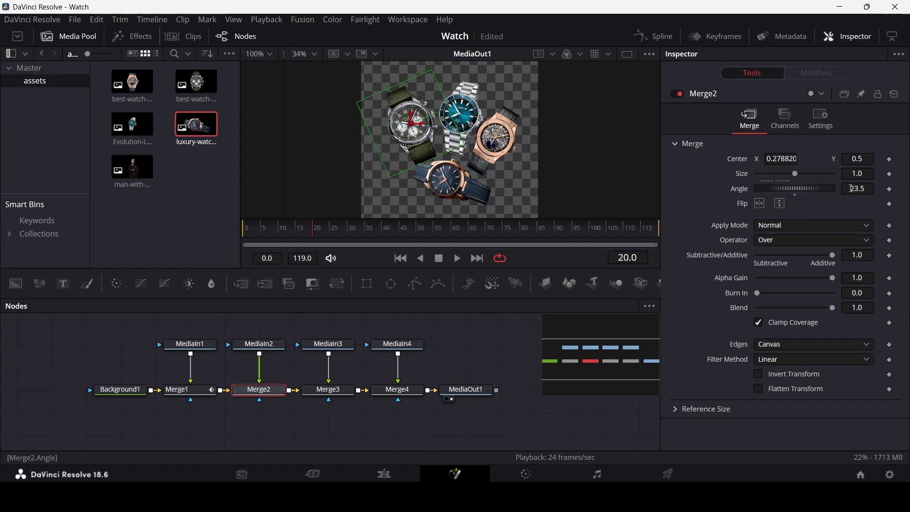
left_click(329, 391)
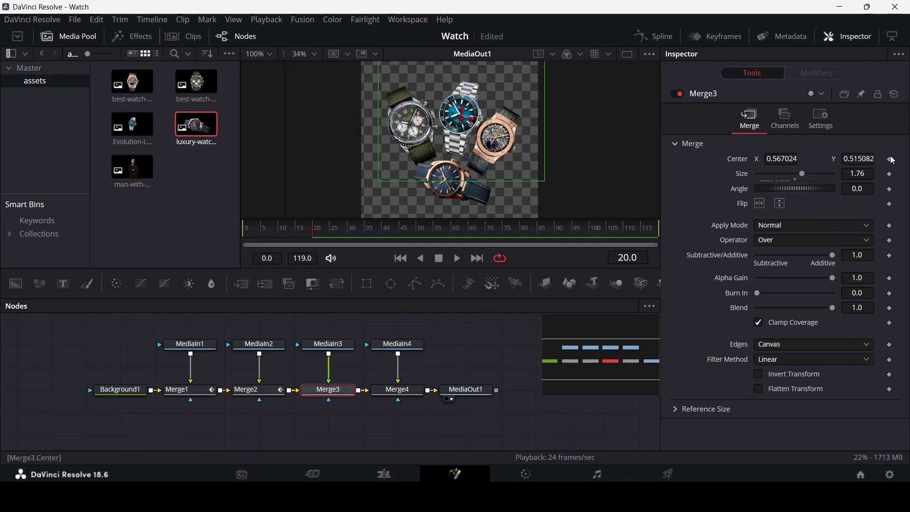
left_click(892, 160)
left_click(399, 390)
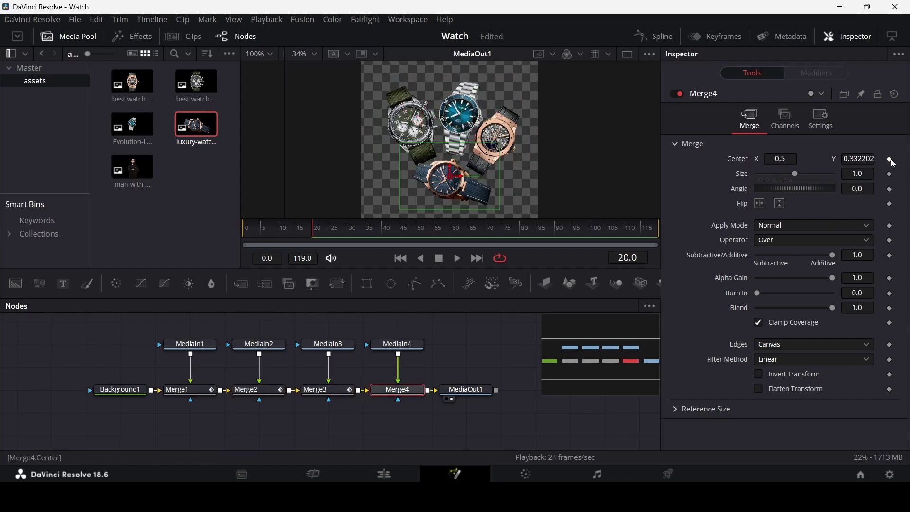
left_click(891, 160)
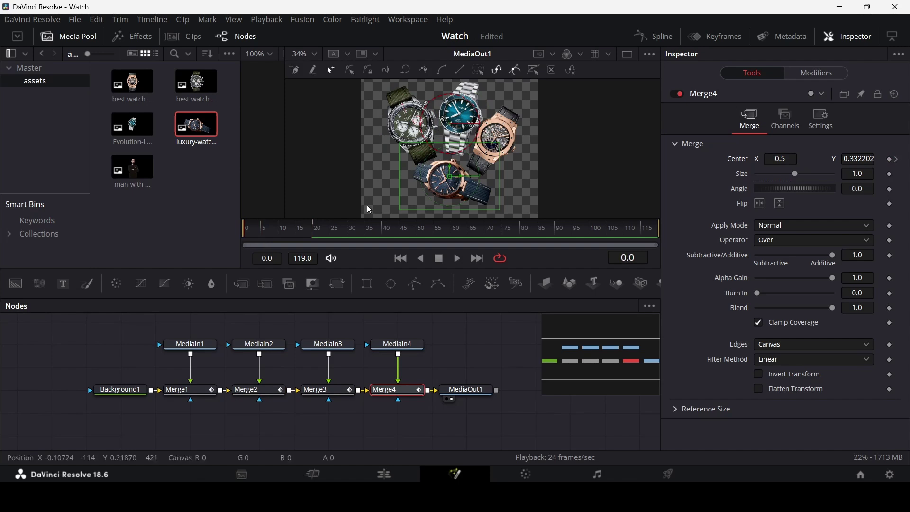
At frame 0, move the Merge1 watch off the frame's right side to X 1.18 and the Merge2 watch off the left side.
left_click(180, 390)
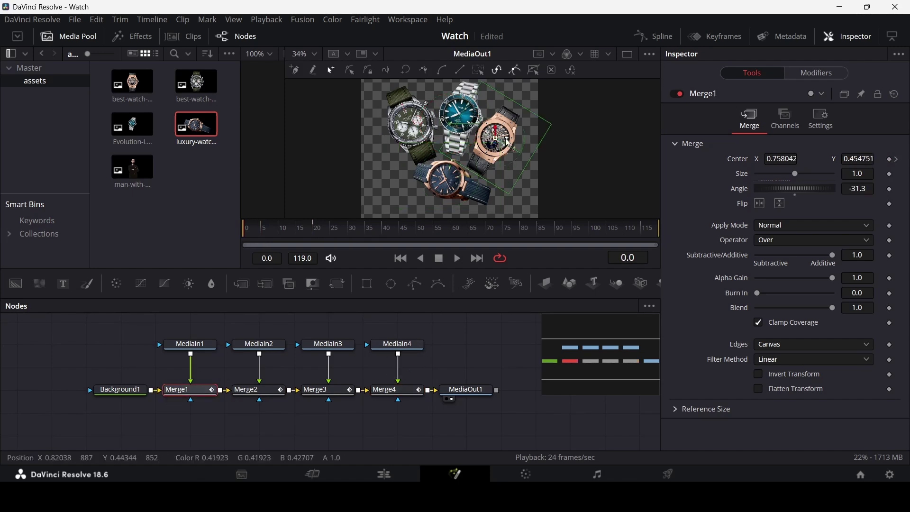
left_click_drag(517, 142, 574, 138)
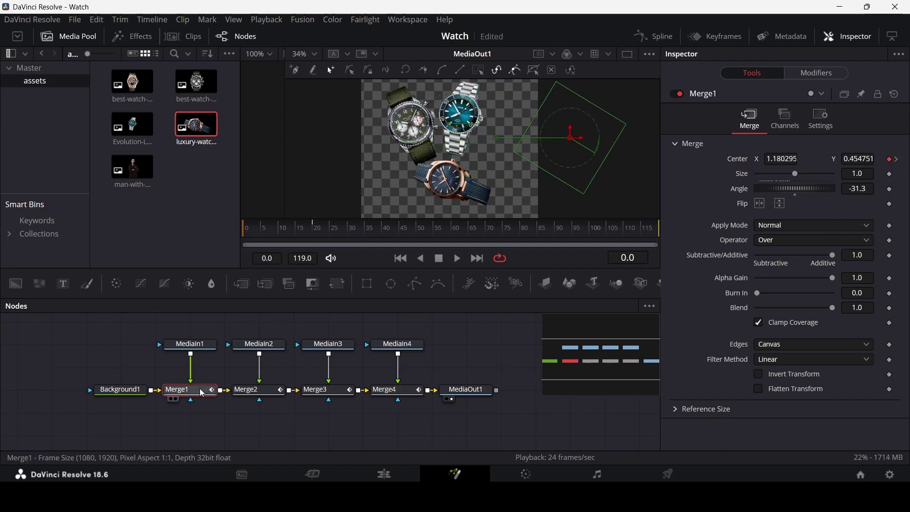
left_click(249, 397)
left_click_drag(421, 131, 345, 133)
At frame 0, move the Merge3 watch below the frame to about Y -0.15, move the Merge4 watch below it too, and preview the animation.
left_click(327, 391)
scroll(490, 170, "down", 5)
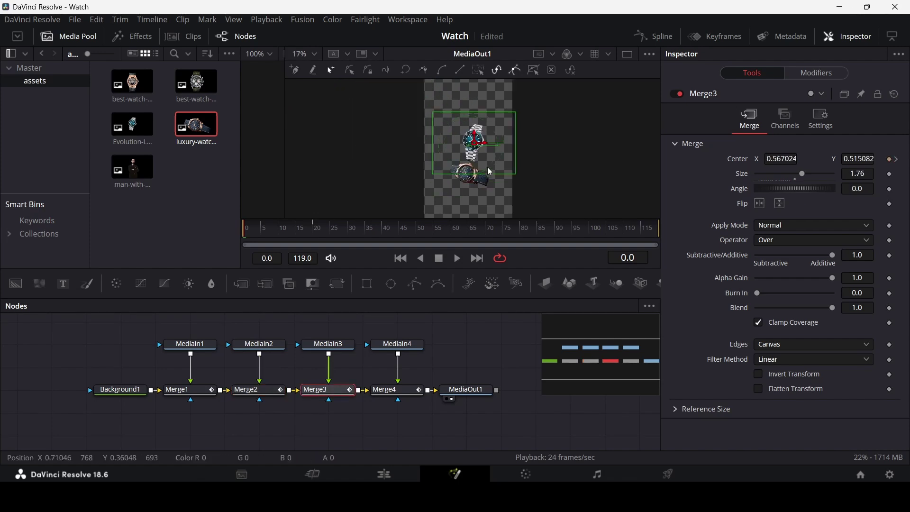
left_click_drag(482, 154, 479, 205)
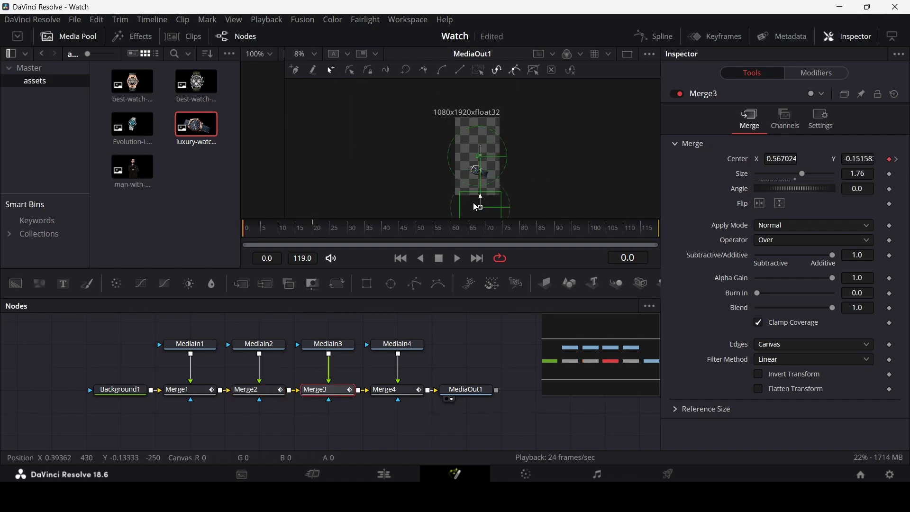
left_click(385, 390)
left_click_drag(478, 159, 479, 207)
left_click(455, 325)
key("space")
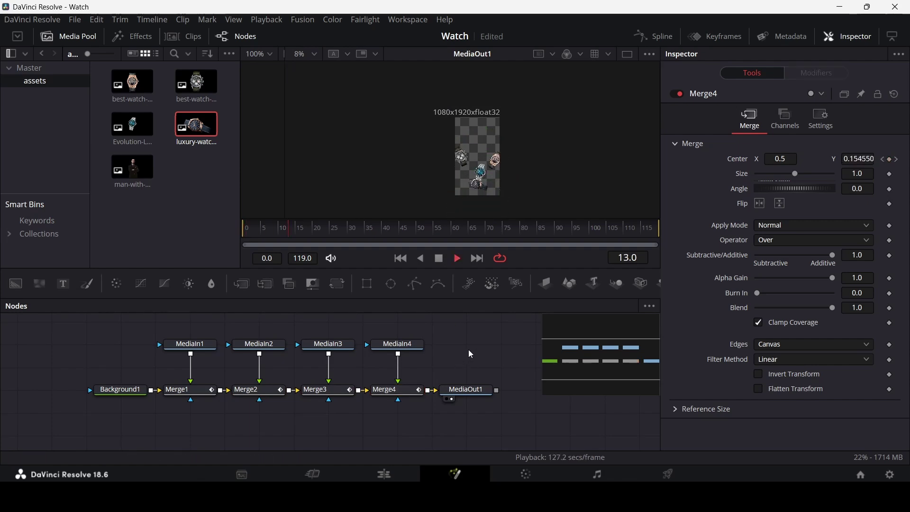
key("space")
scroll(481, 166, "up", 4)
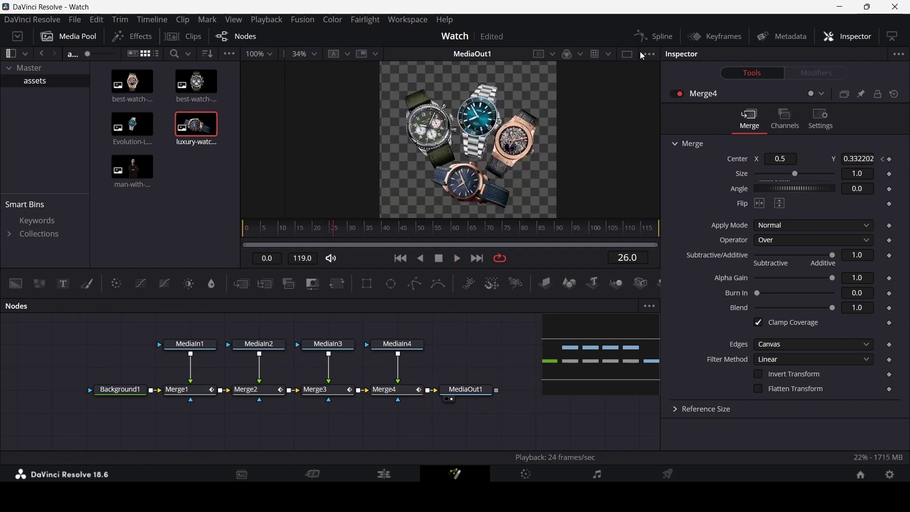
Show the Merge1 to Merge4 curves in the Spline editor and smooth all their keyframes.
left_click(652, 38)
left_click(351, 336)
left_click(351, 352)
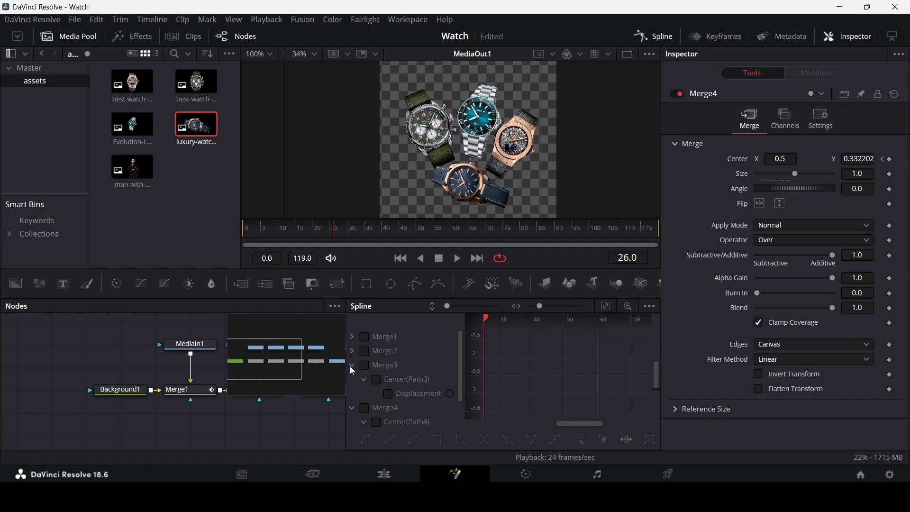
left_click(350, 366)
left_click(351, 379)
left_click(365, 337)
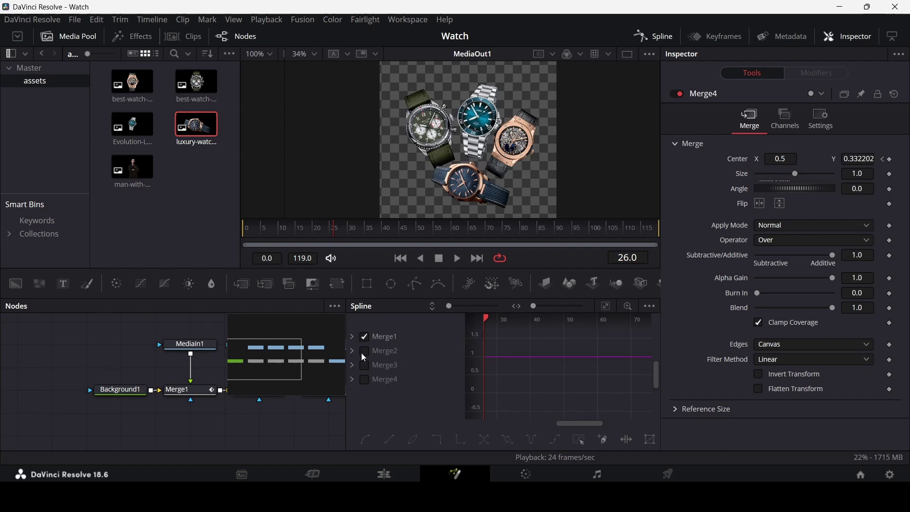
left_click(365, 380)
left_click(604, 309)
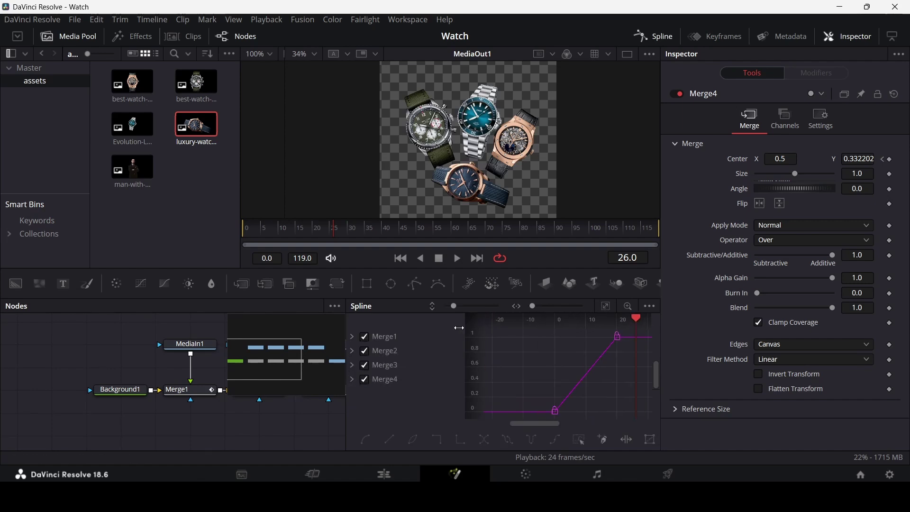
left_click_drag(524, 384, 640, 328)
key("s")
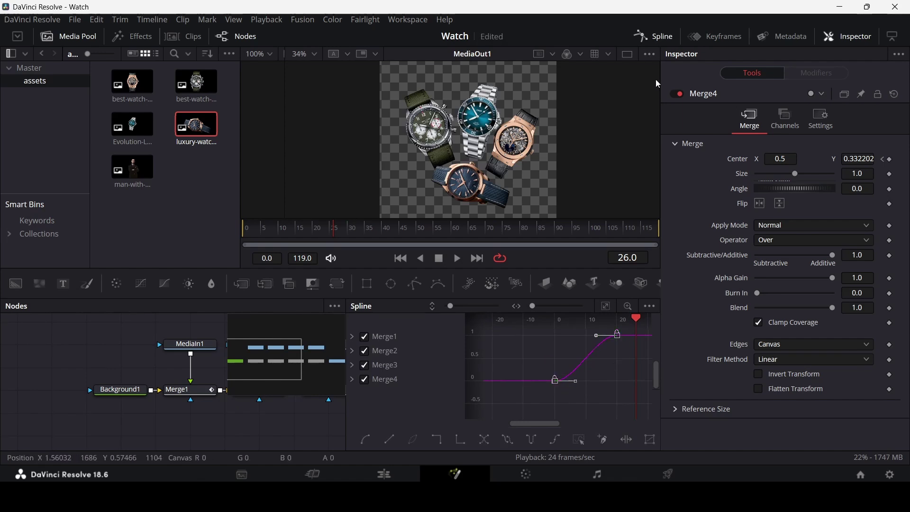
left_click(655, 37)
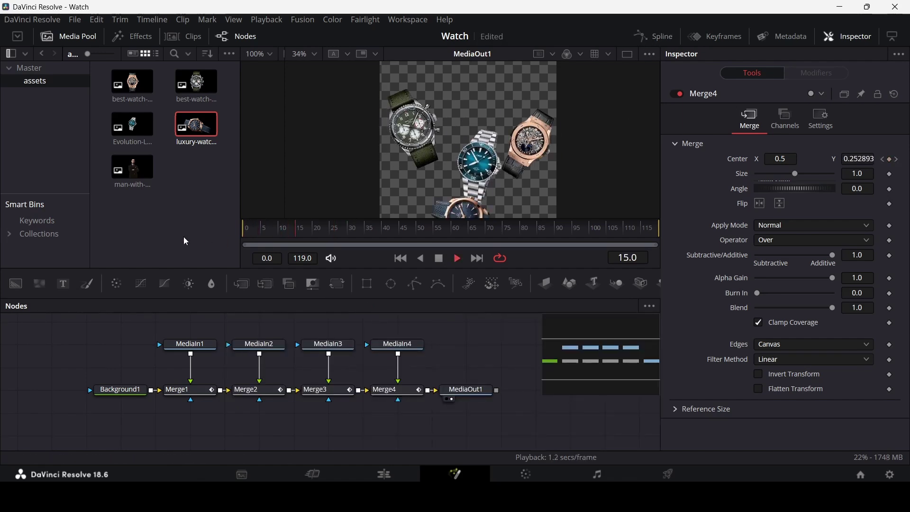
Play back the watch group's entrance on the edit timeline.
key("shift+4")
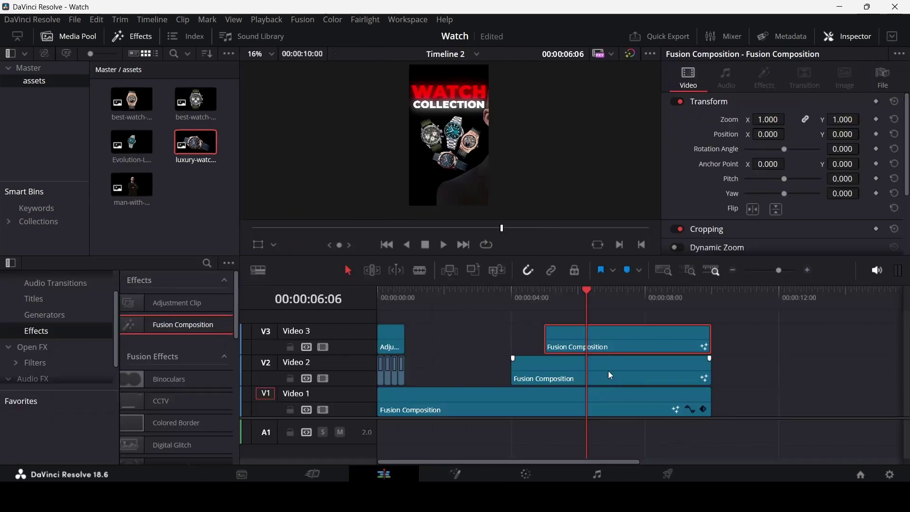
left_click(542, 307)
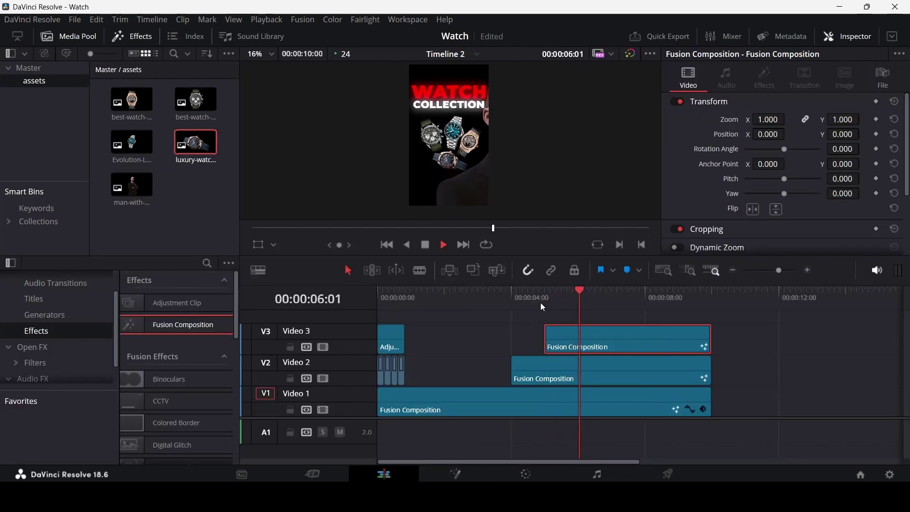
key("space")
Insert a Color Corrector after Merge4 in the watch-group composition, tint the watches strongly red at strength 1.0, and check the timeline result.
right_click(570, 340)
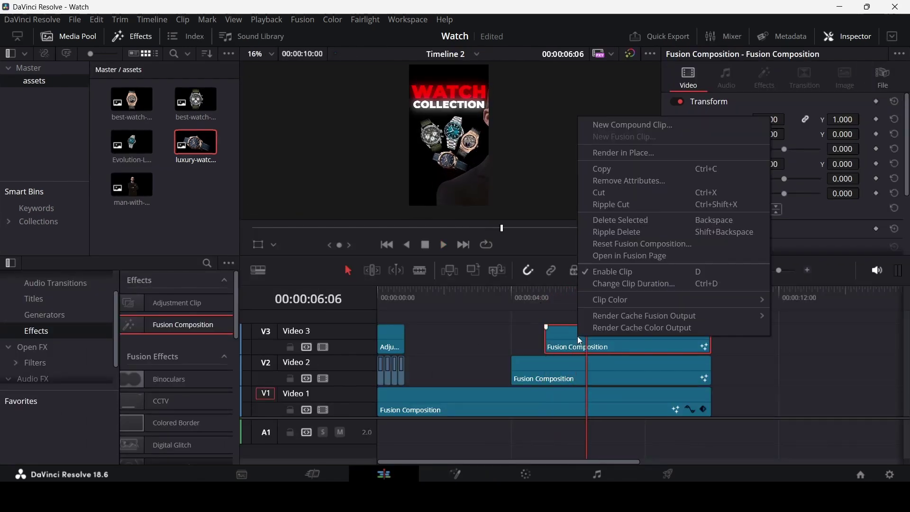
left_click(616, 256)
left_click_drag(467, 390, 608, 390)
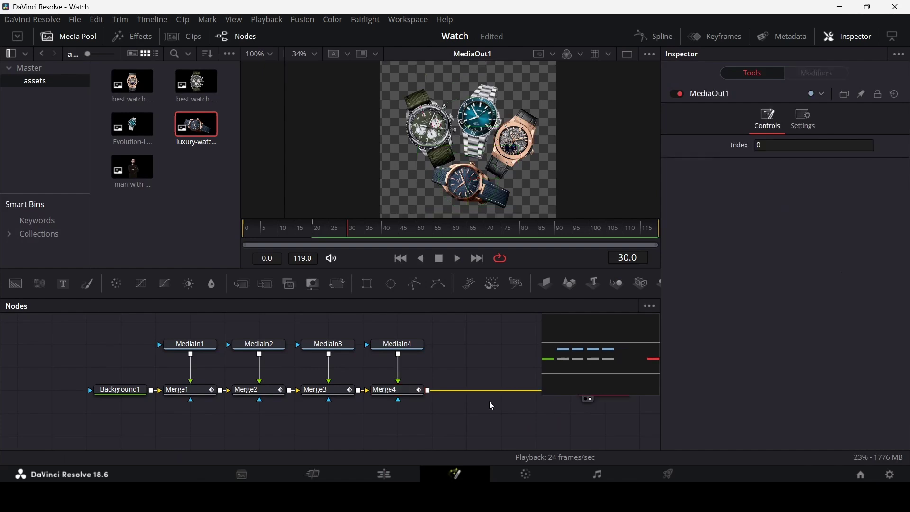
left_click(473, 379)
left_click_drag(473, 379, 334, 366)
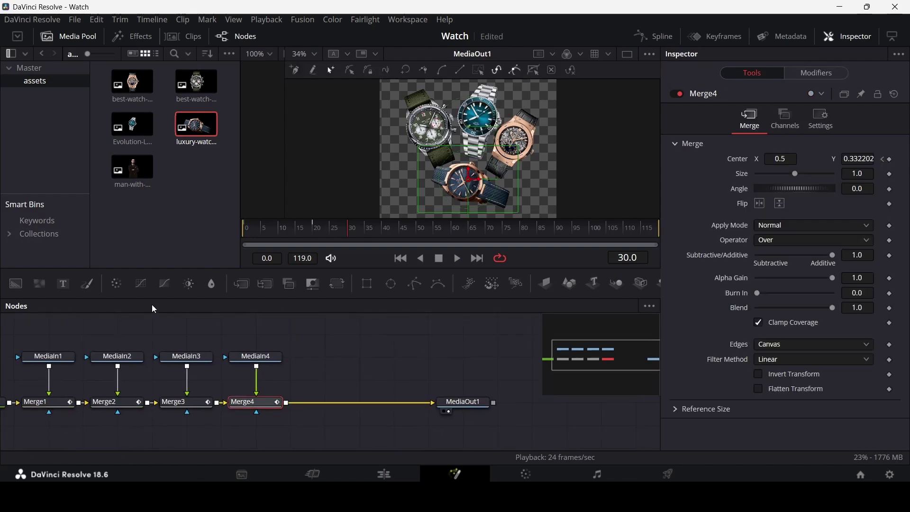
left_click(116, 286)
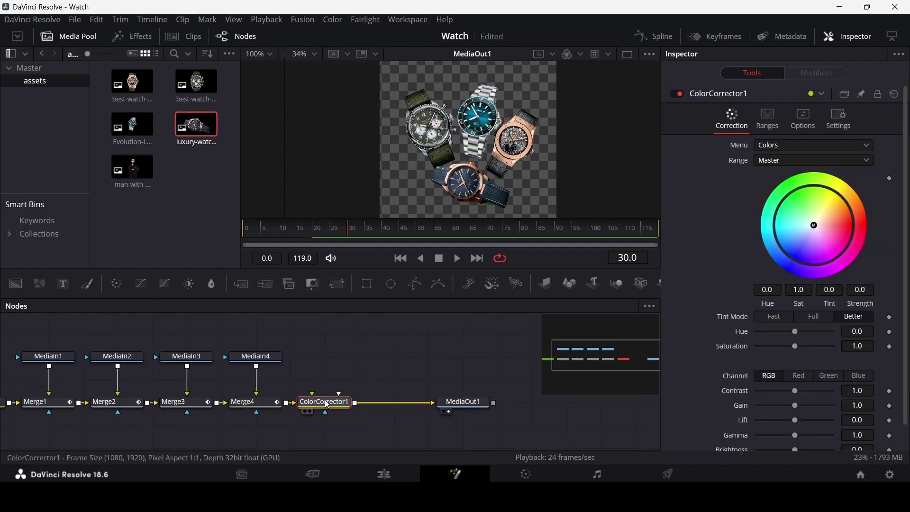
left_click_drag(816, 227, 860, 228)
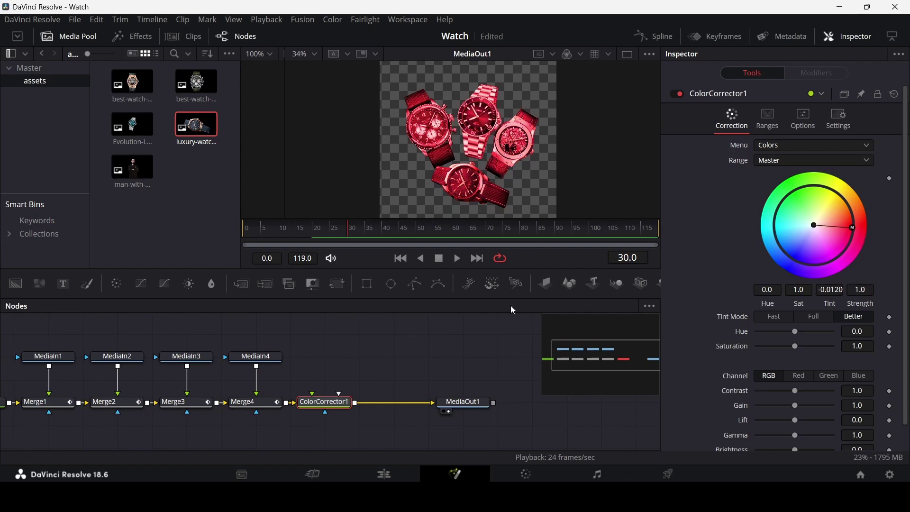
left_click(405, 475)
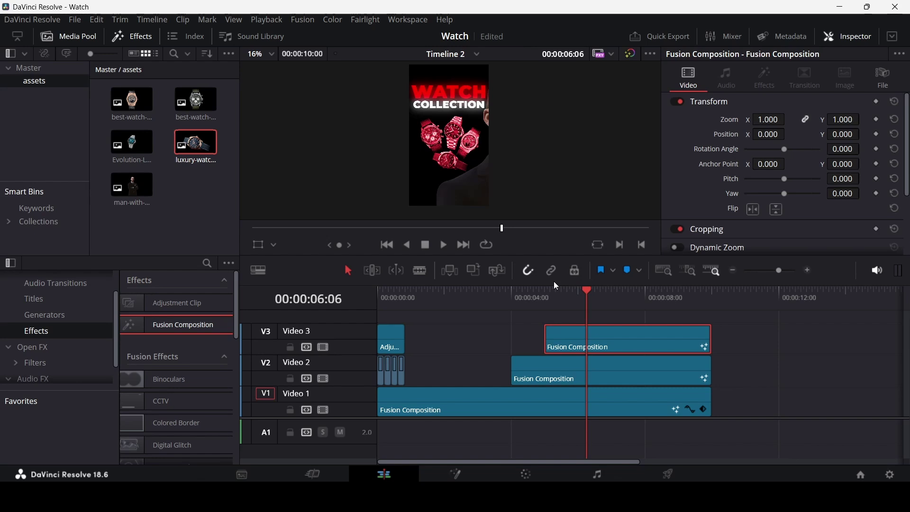
Add a single Soft Glow node after ColorCorrector1, delete the duplicate SoftGlow2, and move MediaOut1 closer.
left_click(457, 474)
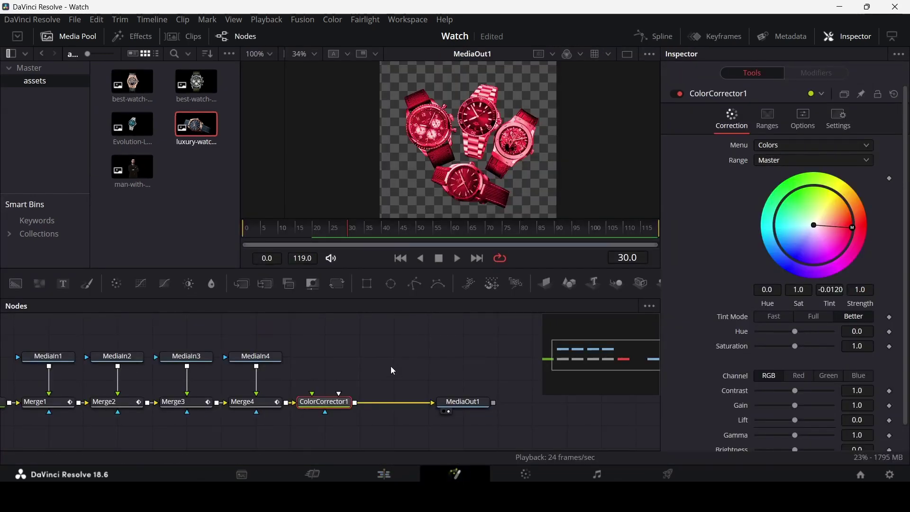
key("shift+space")
type("Soft Glow")
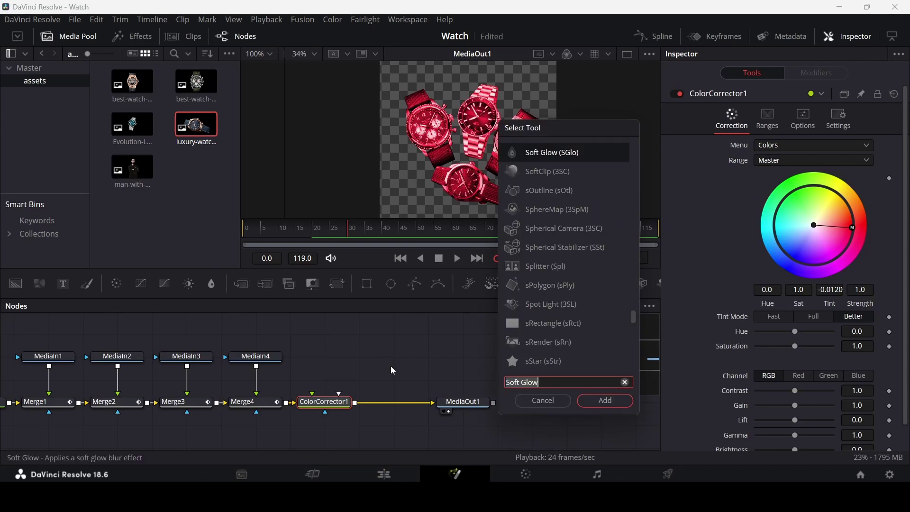
double_click(545, 155)
left_click(606, 401)
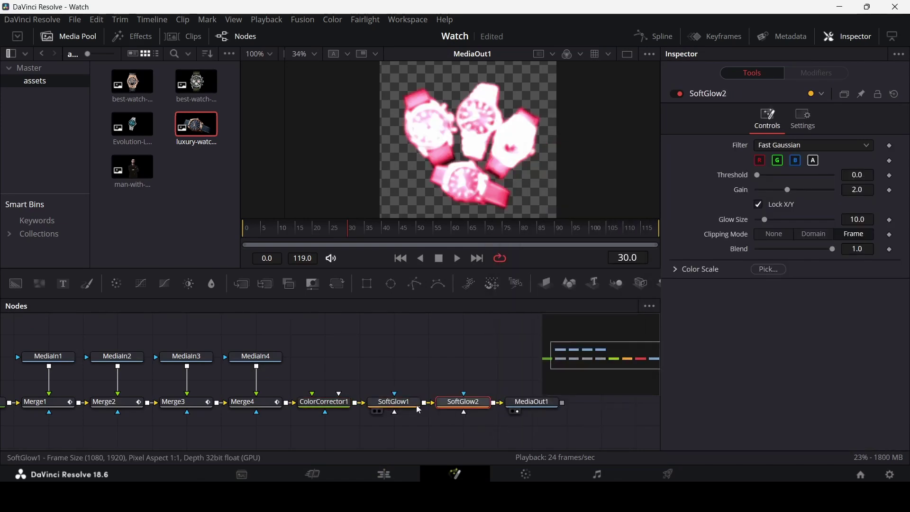
key("Delete")
left_click_drag(532, 402, 498, 402)
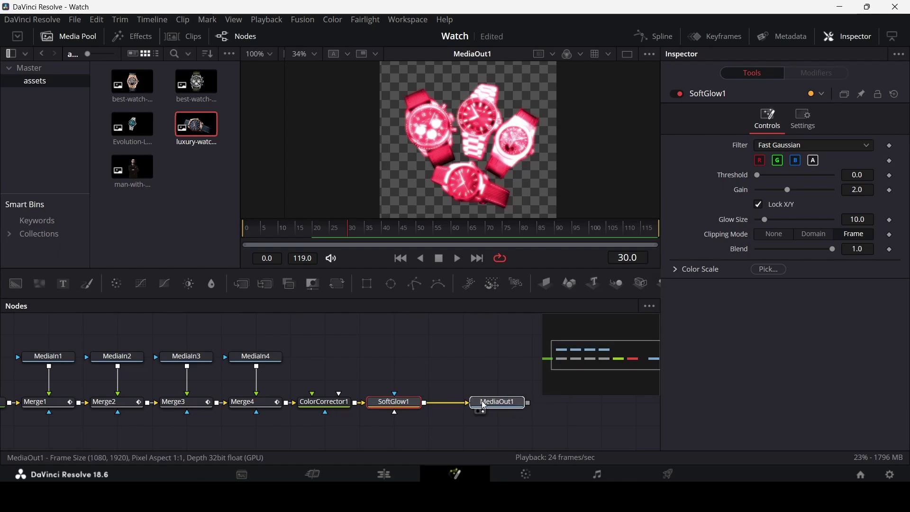
Set the SoftGlow1 node's Glow Size to 50 and its Gain to 1.0.
left_click(414, 409)
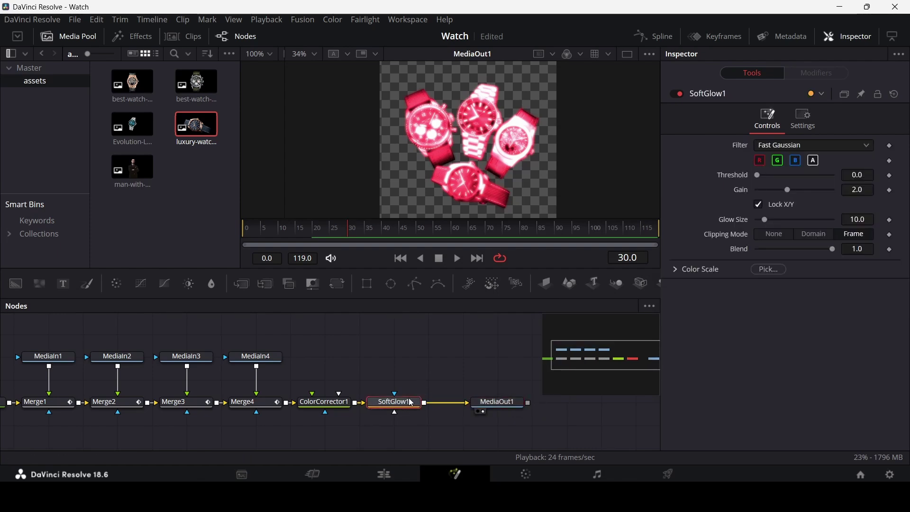
left_click_drag(768, 219, 807, 221)
left_click(870, 220)
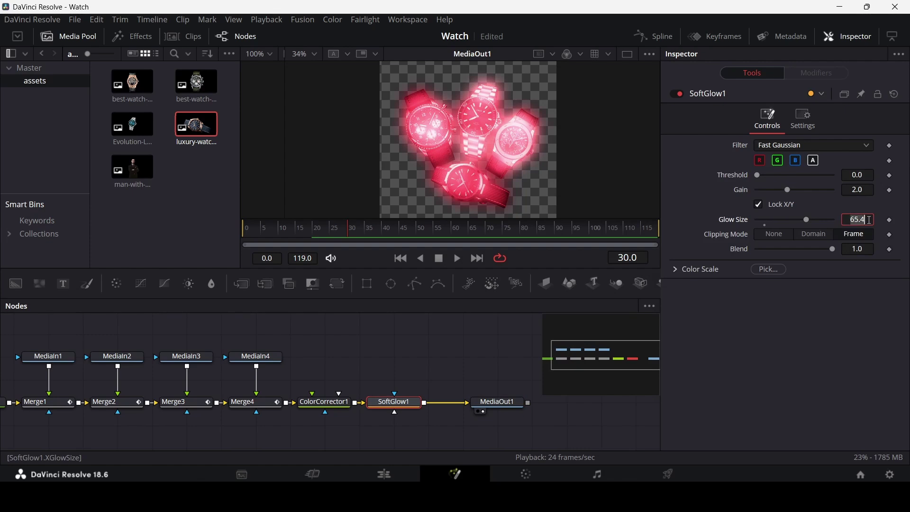
type("50")
key("Tab")
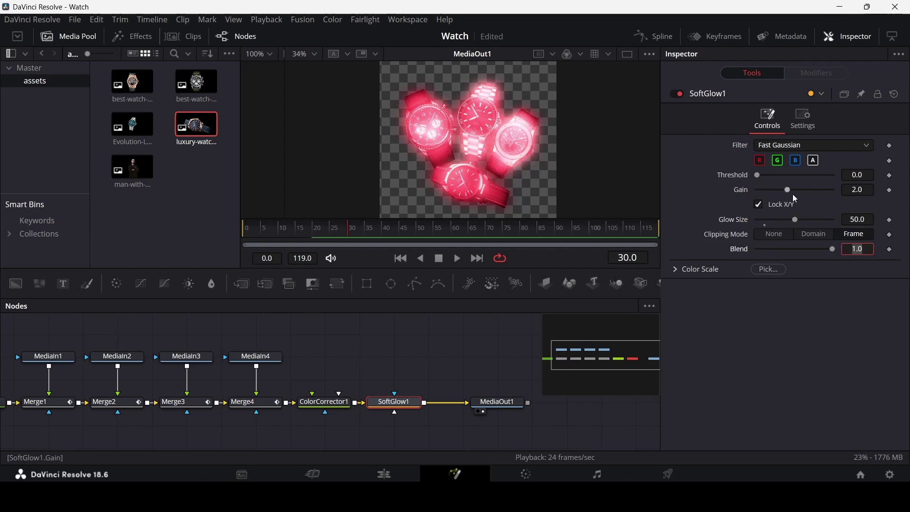
left_click_drag(787, 192, 767, 192)
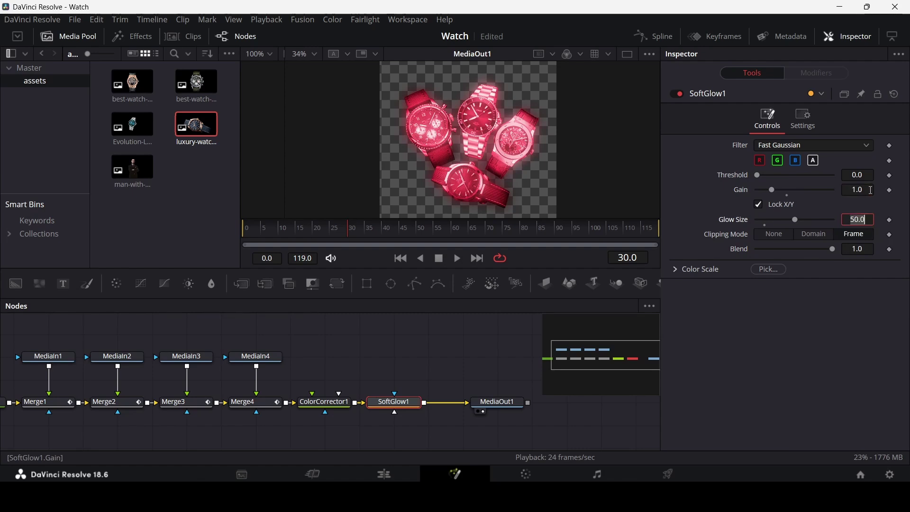
key("Return")
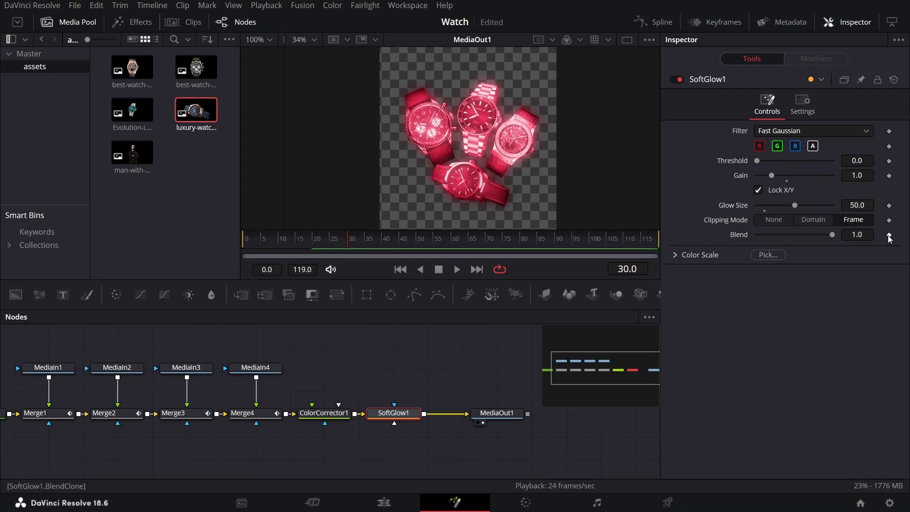
Modify SoftGlow1's Blend with a Shake modifier and set the shake's Smoothness to 3.
right_click(890, 238)
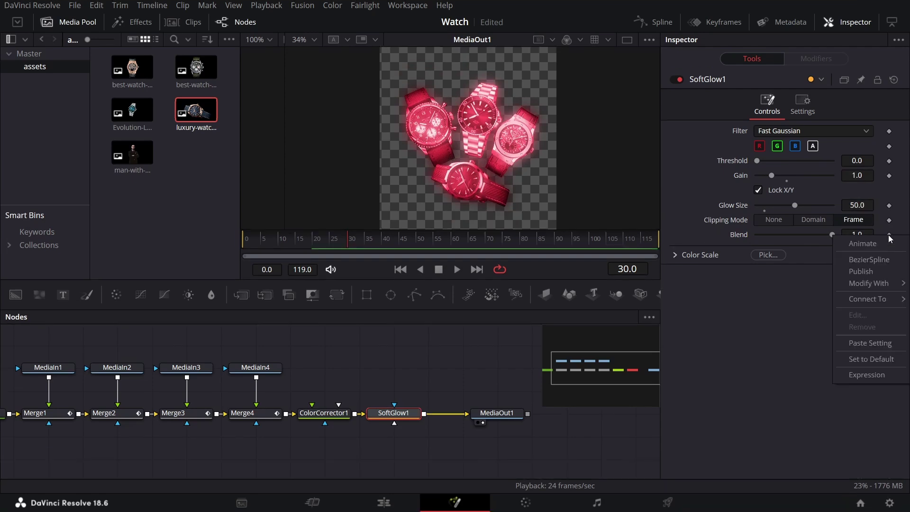
mouse_move(867, 281)
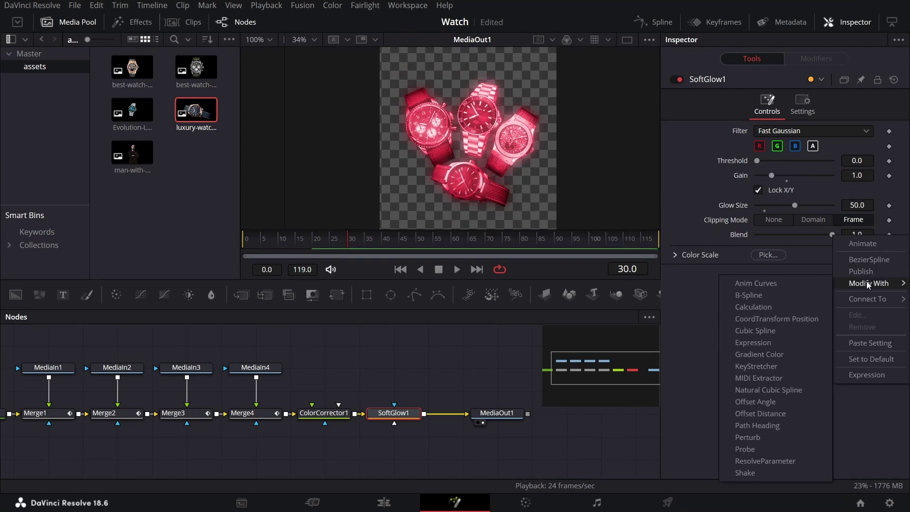
left_click(746, 471)
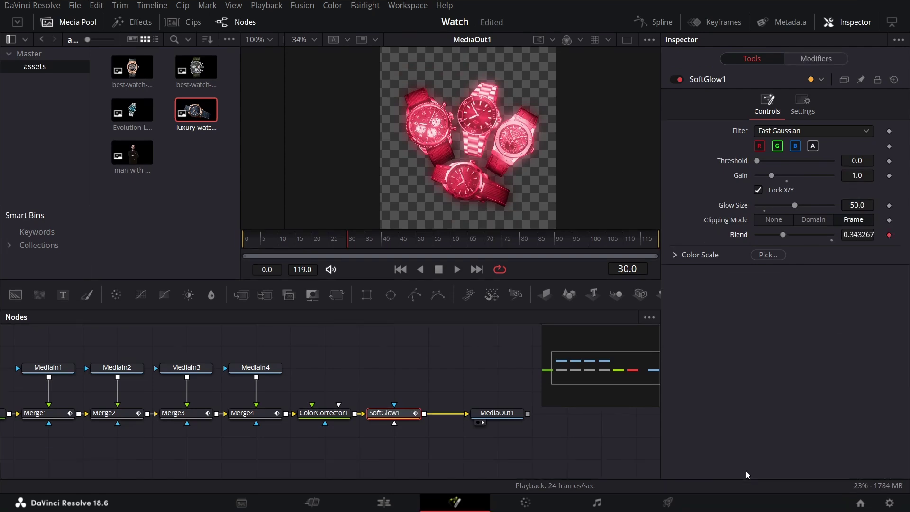
left_click(807, 60)
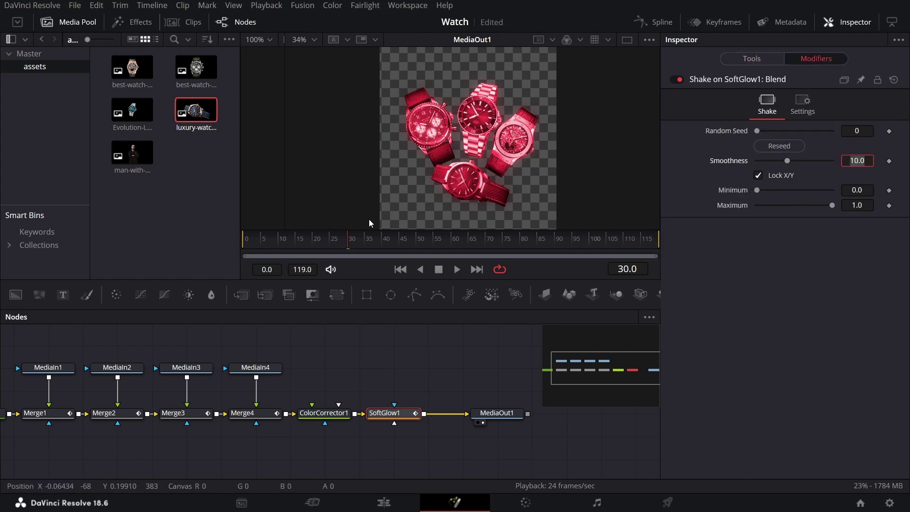
type("3")
key("Tab")
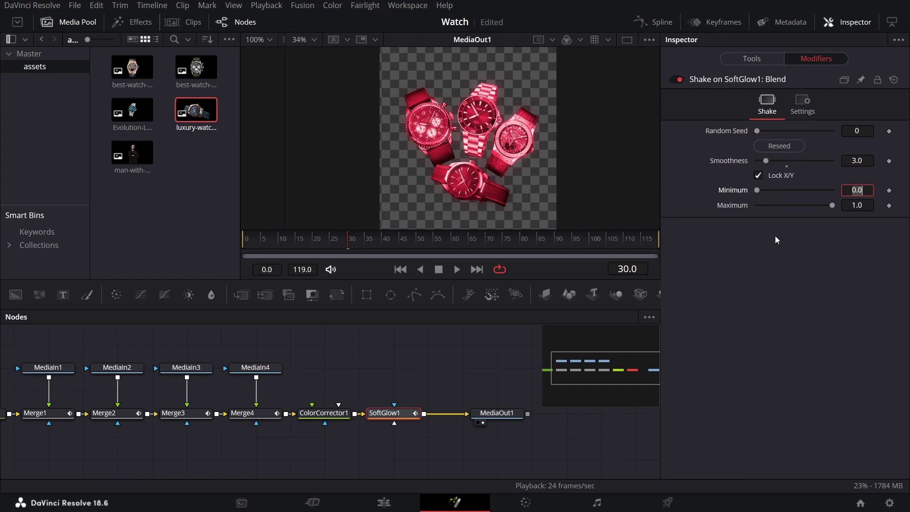
Play back the flickering watch glow in the composition and from before the watch group's entrance on the edit timeline.
key("space")
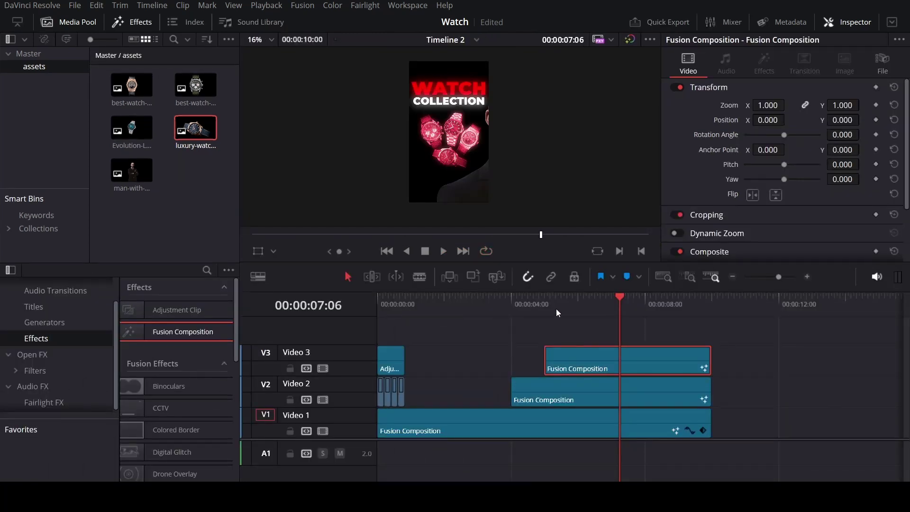
left_click_drag(560, 309, 474, 318)
left_click(520, 354)
key("space")
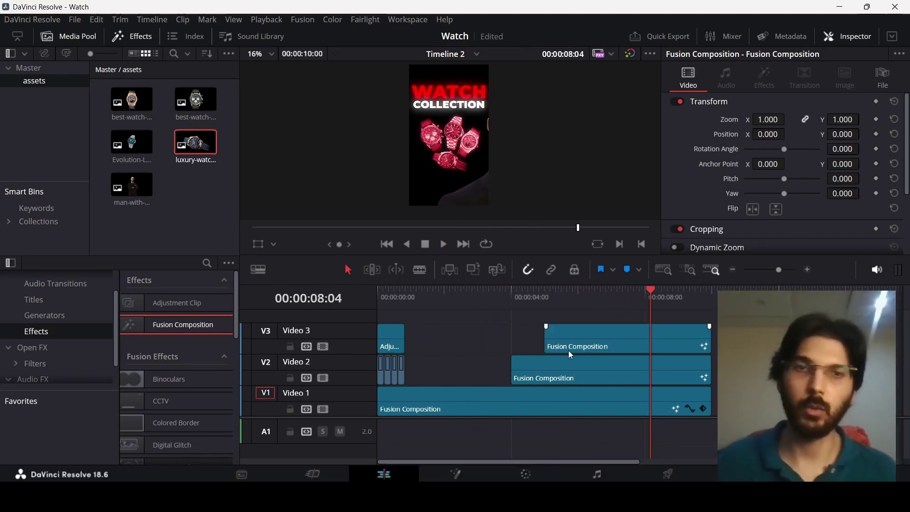
Add an Adjustment Clip on a new Video 4 track and trim it to span exactly the watch-group composition below.
left_click_drag(358, 415, 359, 440)
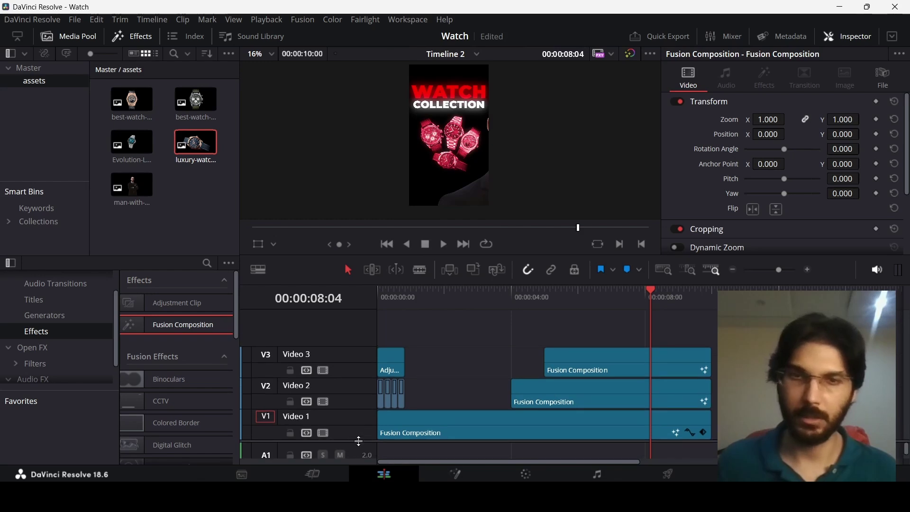
left_click_drag(214, 303, 516, 324)
left_click_drag(677, 328, 710, 330)
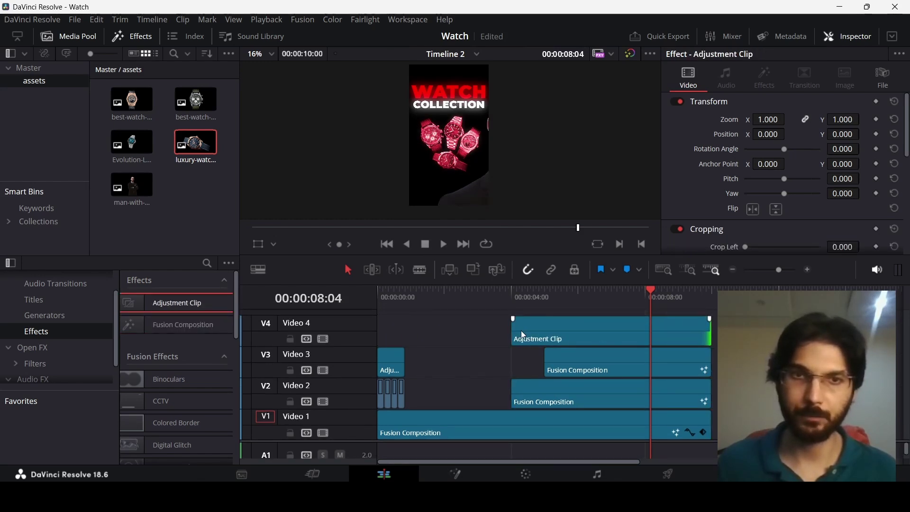
left_click_drag(513, 331, 546, 331)
left_click(588, 365)
left_click(587, 343)
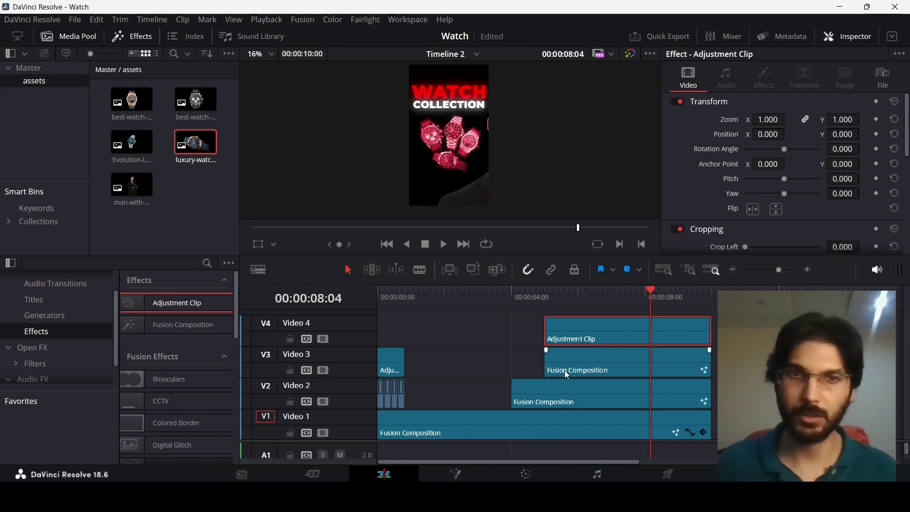
Add Zoom, Position and Rotation Angle keyframes to the Video 4 adjustment clip at its start, 00:00:05:00.
key("ctrl+minus")
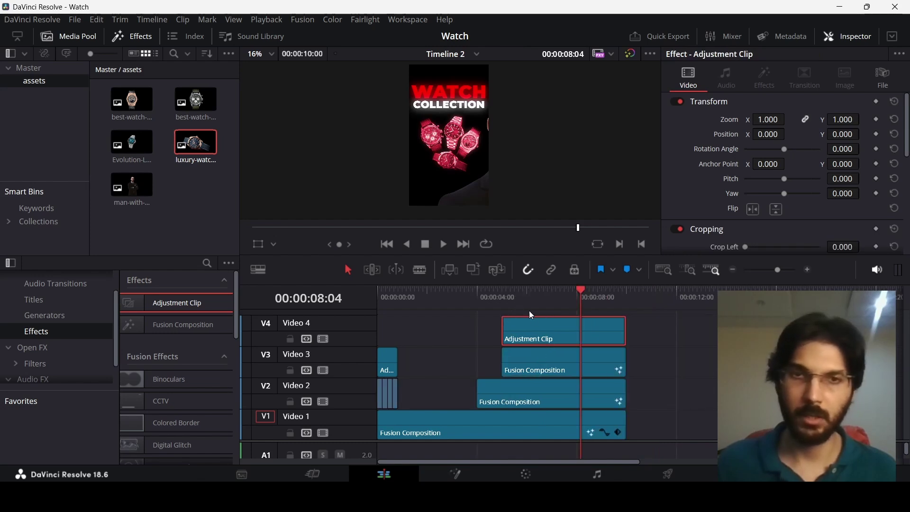
left_click(502, 298)
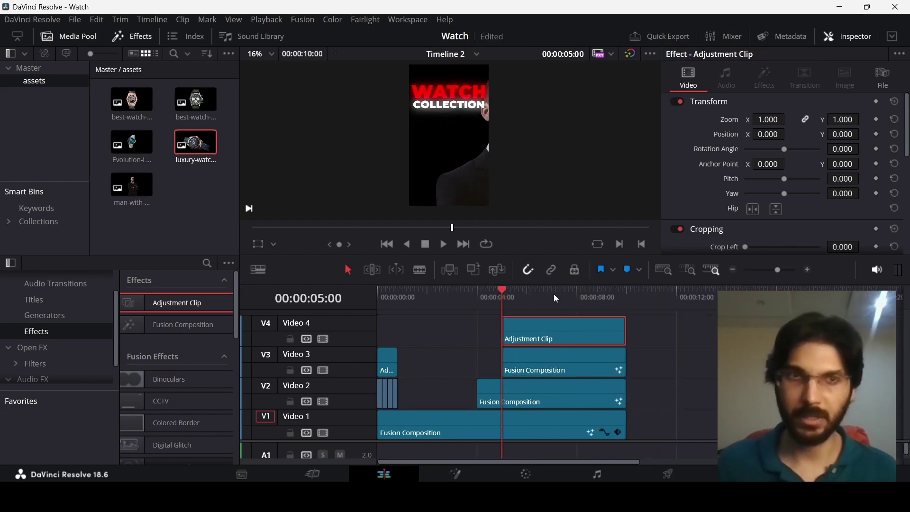
left_click(876, 119)
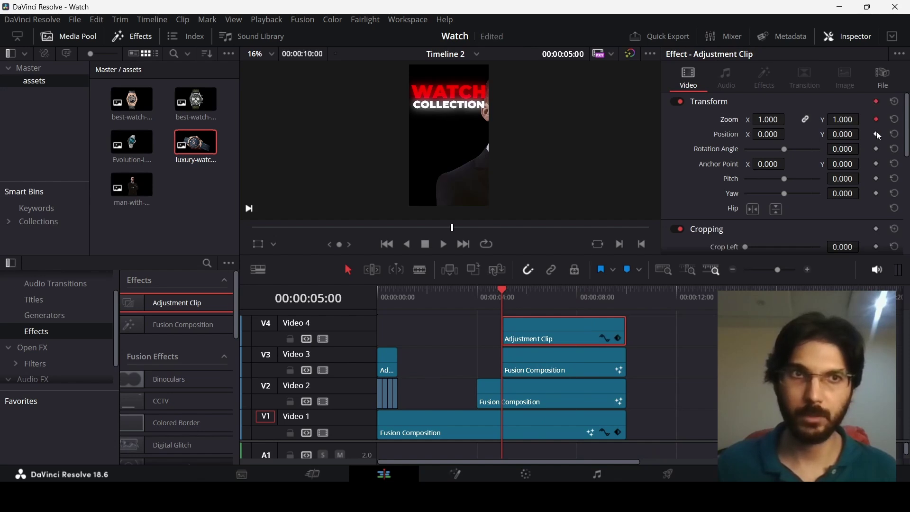
left_click(877, 134)
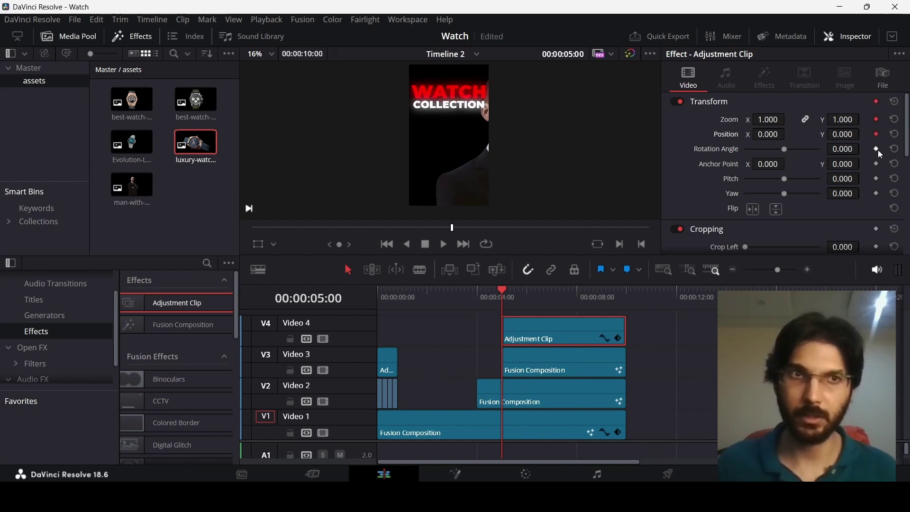
left_click(877, 150)
At 00:00:10:00, set the adjustment clip's Rotation Angle to 4.5, Zoom to 1.14 and Position X to 49.
left_click(622, 302)
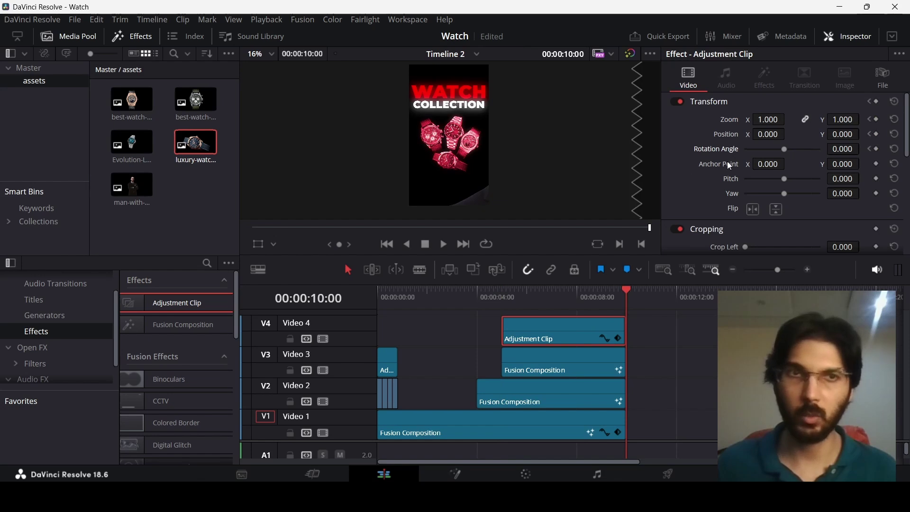
left_click_drag(834, 149, 863, 149)
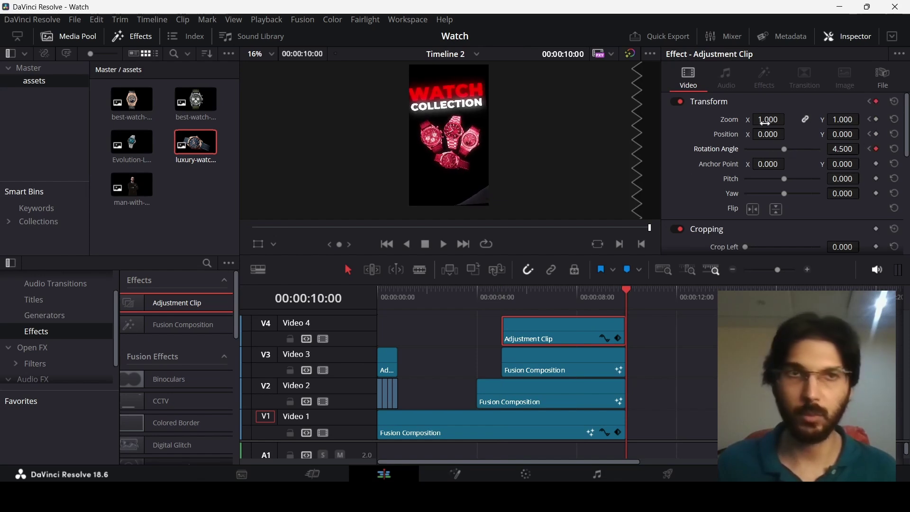
left_click_drag(764, 120, 788, 134)
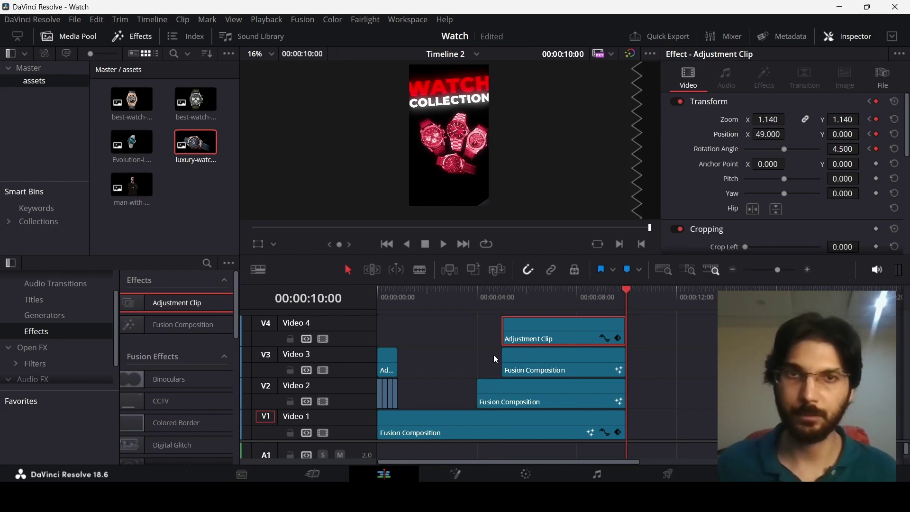
Play back the adjustment clip's zoom and rotation move through to the end of the timeline, and deselect the clip.
key("Up")
key("Up")
key("space")
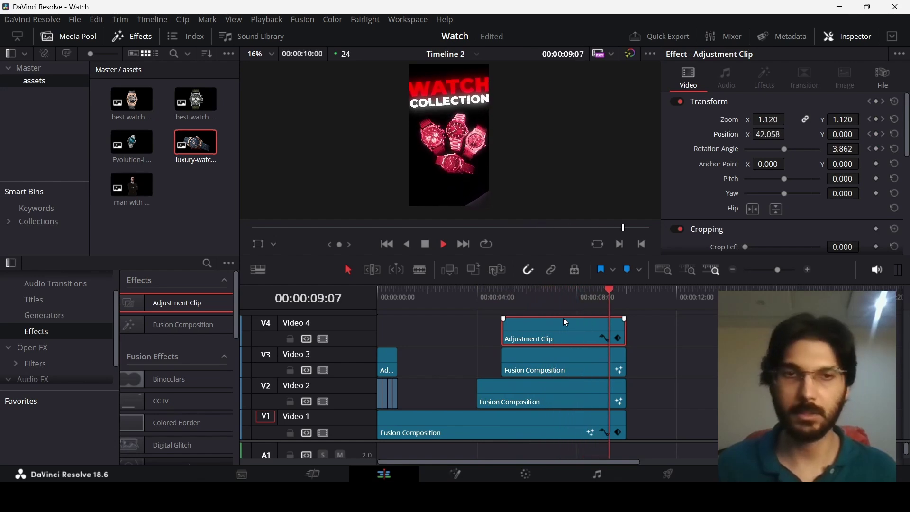
left_click(652, 352)
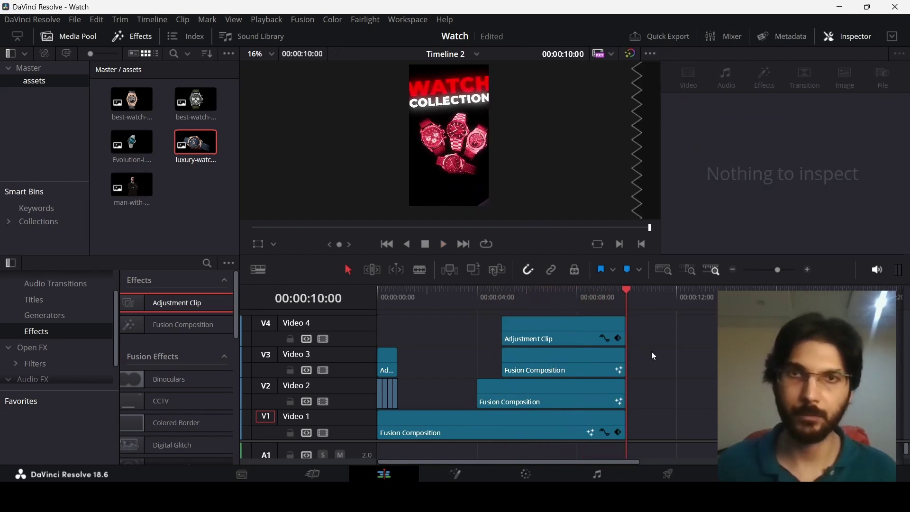